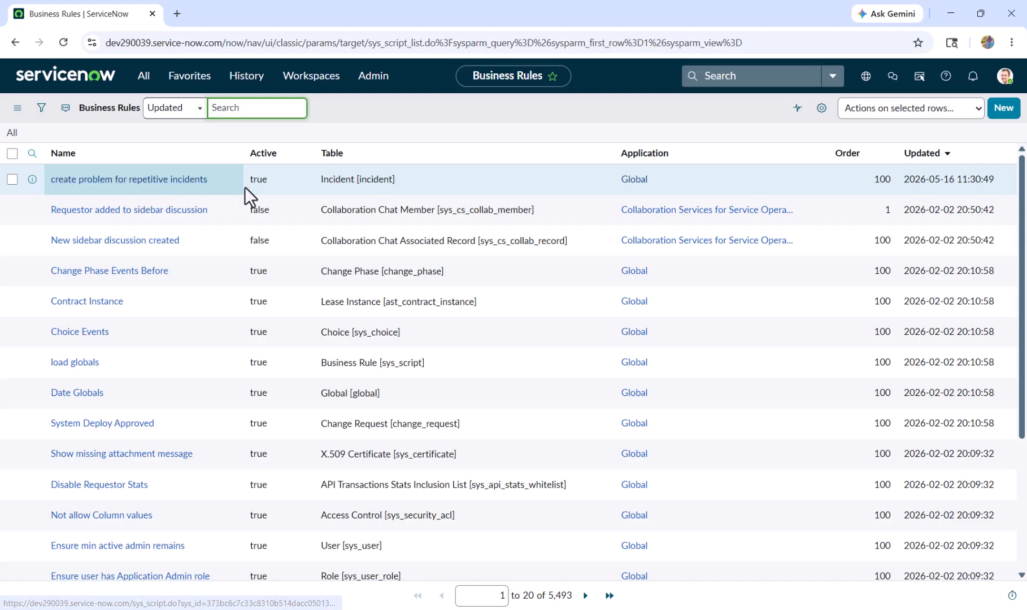
# Step: Set the Active value of the "create problem for repetitive incidents" business rule to false
pyautogui.doubleClick(280, 183)
pyautogui.click(282, 181)
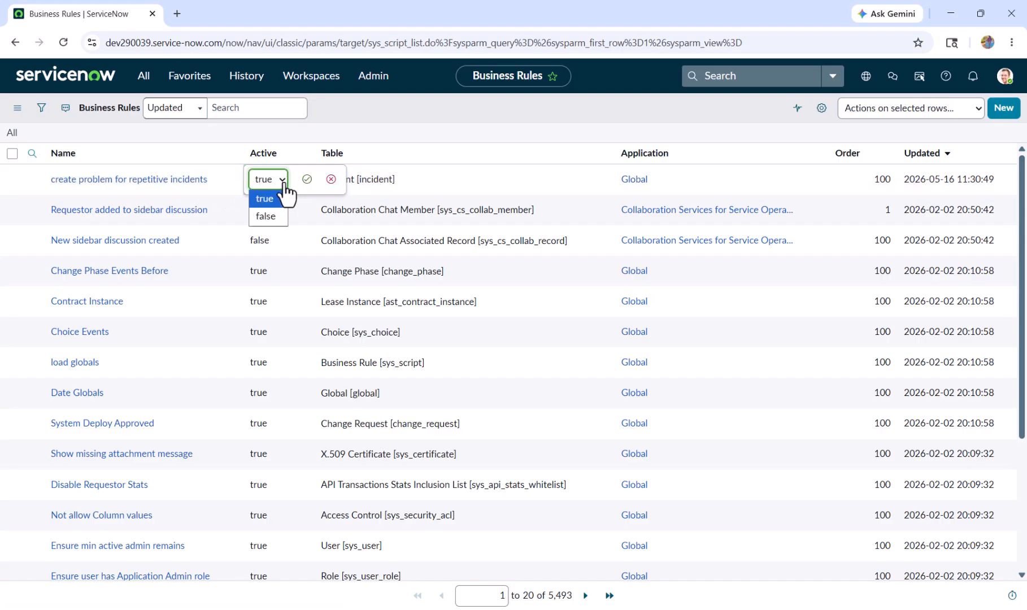
pyautogui.click(275, 217)
pyautogui.click(307, 180)
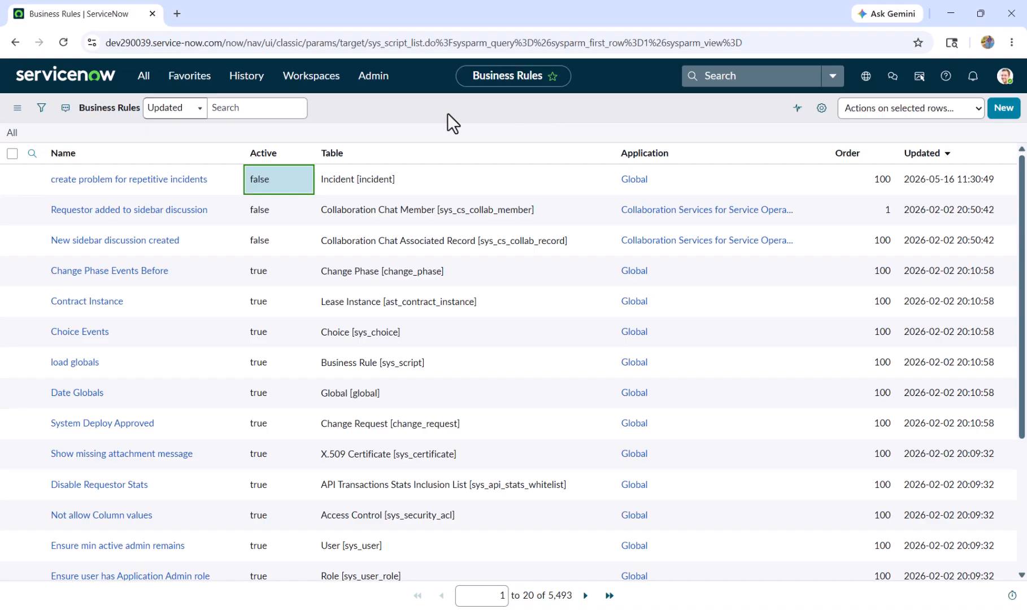
# Step: Find and open Flow Designer from the application navigator, and dismiss the new version alert
pyautogui.click(143, 76)
pyautogui.doubleClick(137, 115)
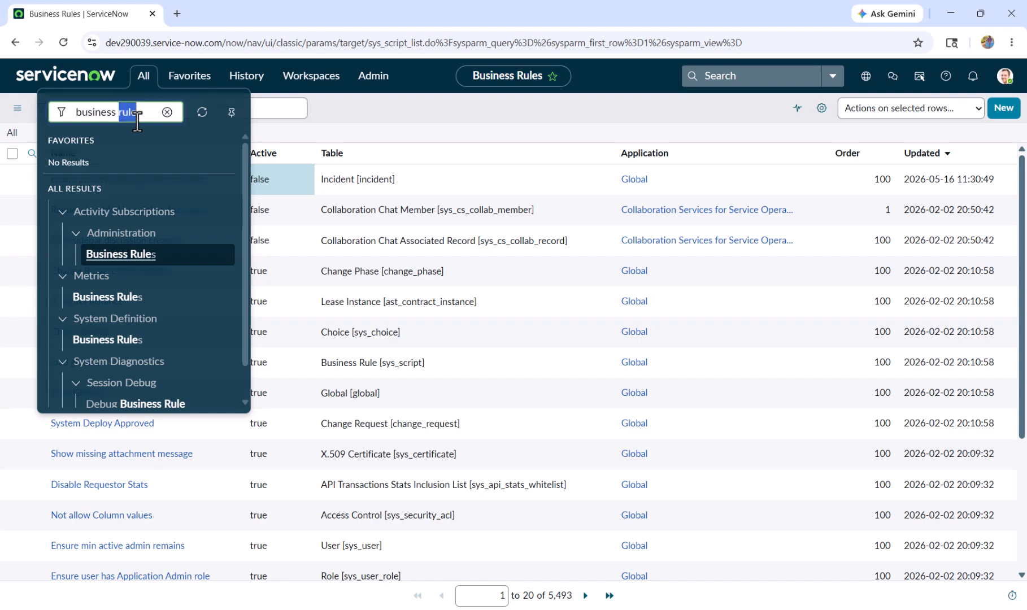
pyautogui.tripleClick(137, 116)
pyautogui.write('flow desinger')
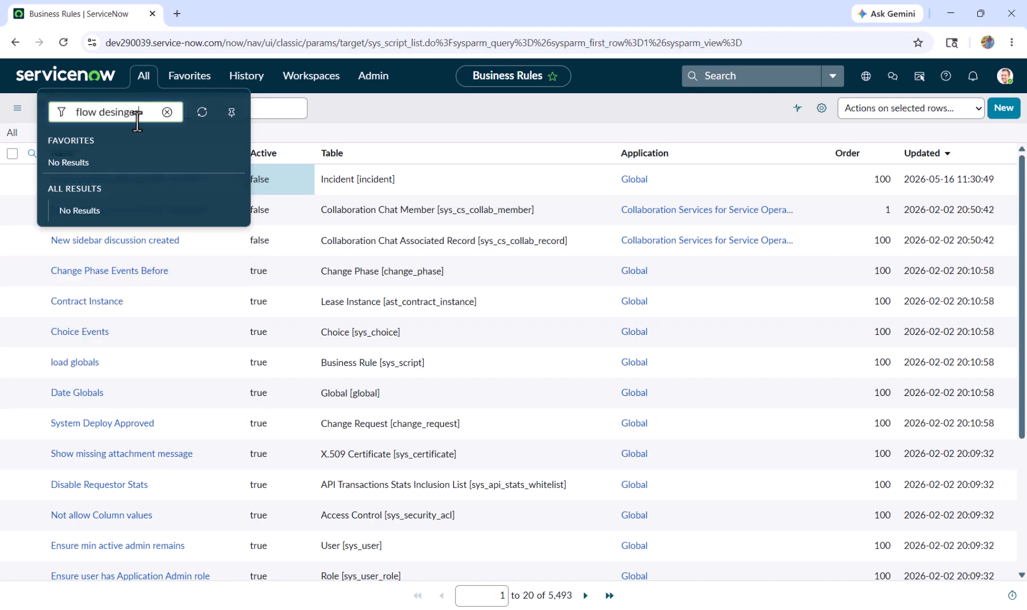
pyautogui.press('BackSpace')
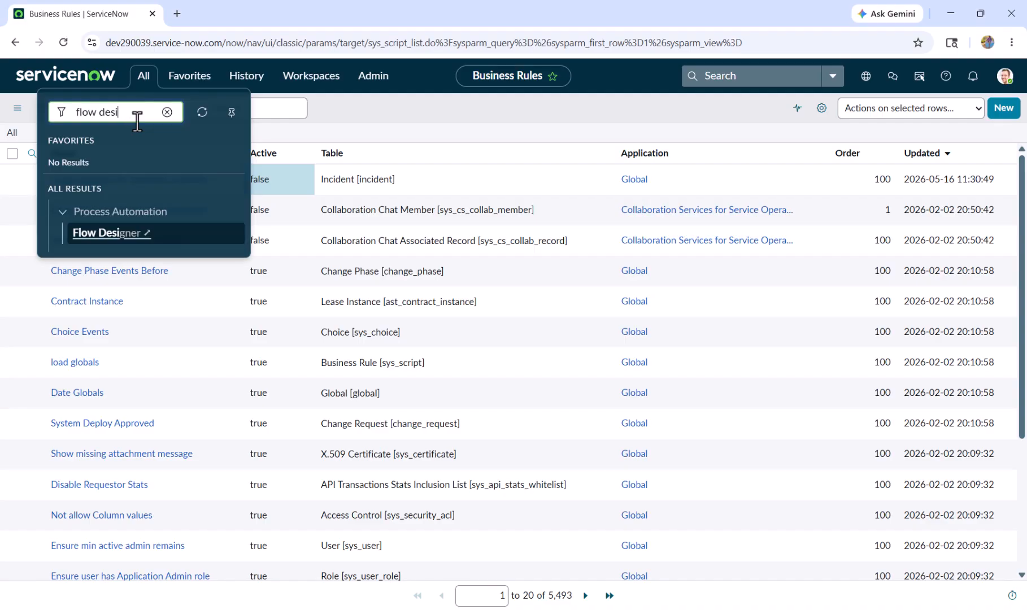
pyautogui.click(103, 233)
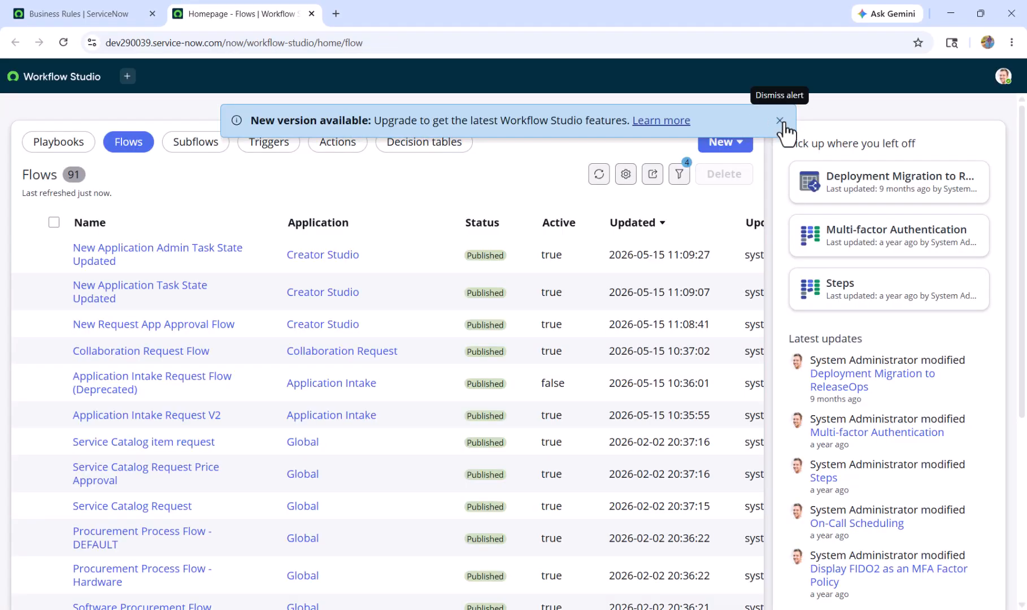
pyautogui.click(780, 120)
# Step: Create a new flow named "create problem for repeated incidents" in the Global application
pyautogui.click(707, 147)
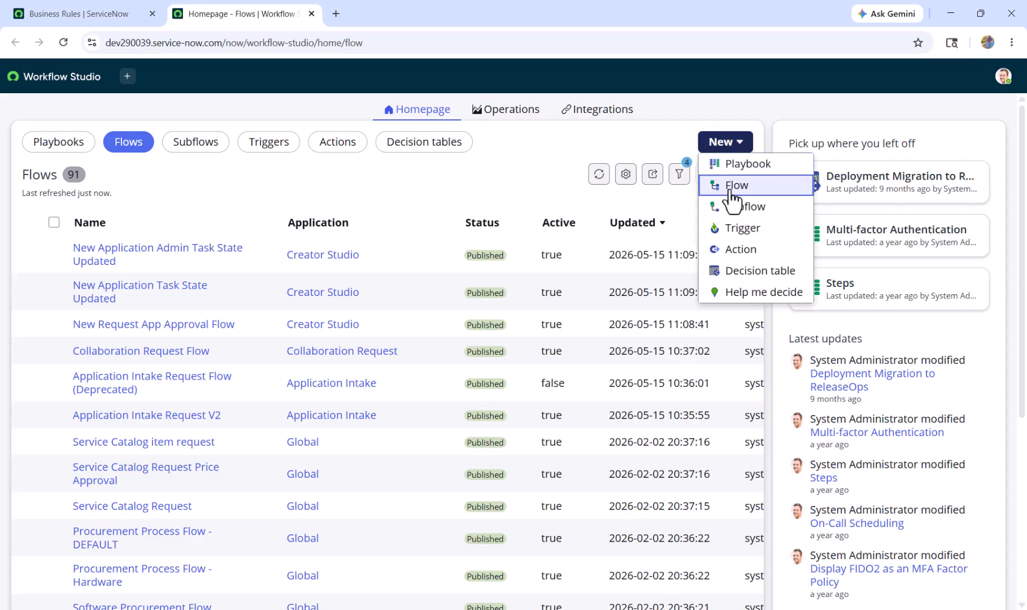
pyautogui.click(729, 196)
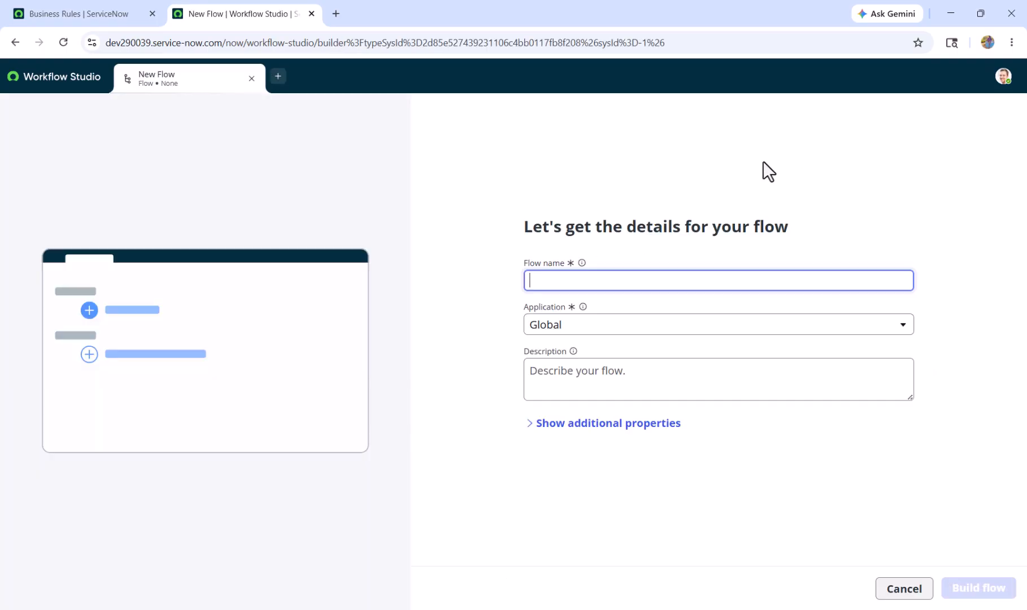
pyautogui.write('create')
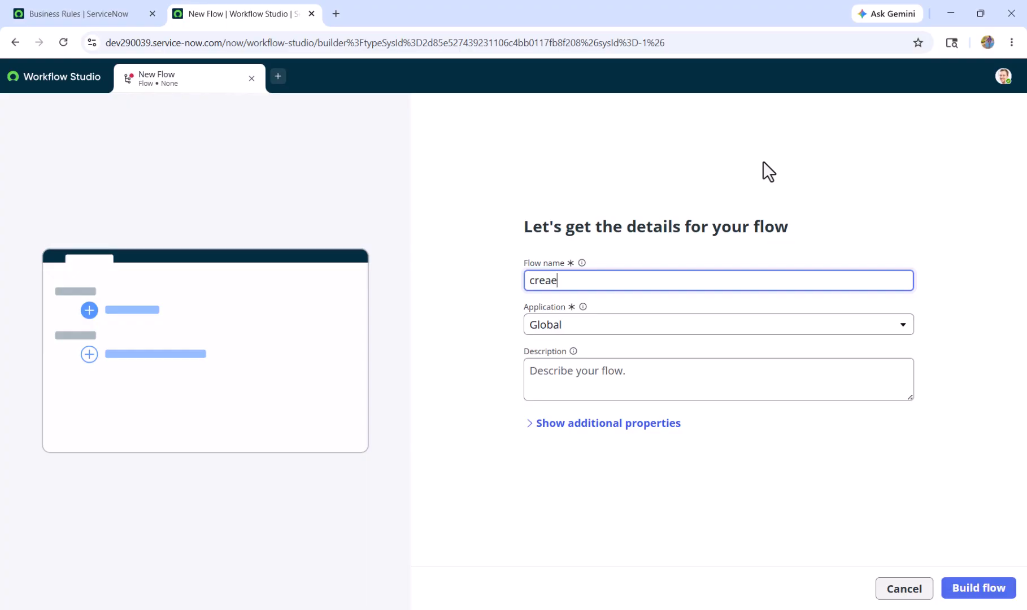
pyautogui.write(' problem for rep')
pyautogui.press('BackSpace')
pyautogui.write('epate')
pyautogui.press('BackSpace')
pyautogui.press('BackSpace')
pyautogui.press('BackSpace')
pyautogui.write('eated incidents')
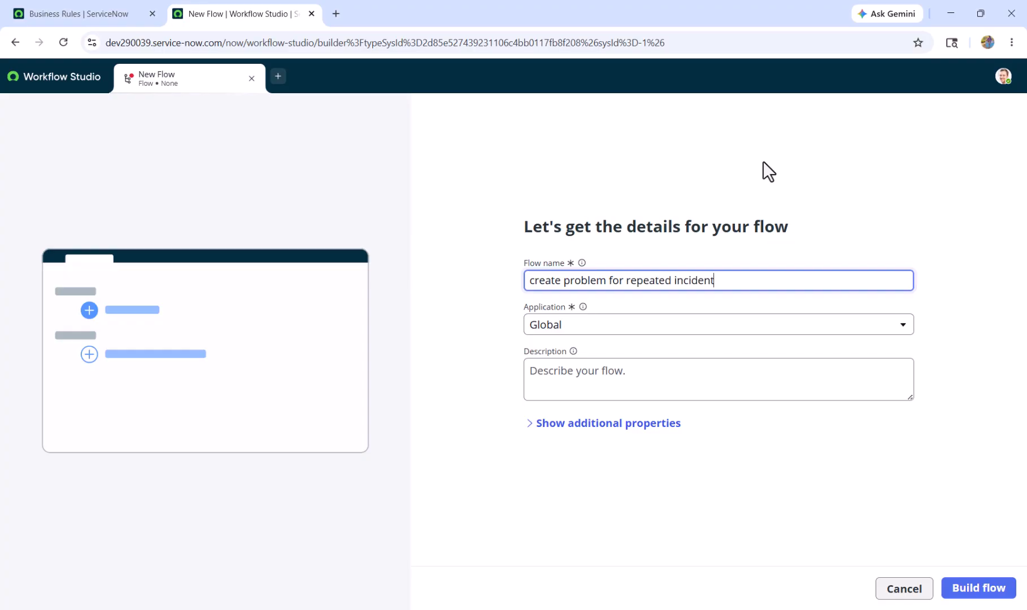
pyautogui.click(983, 588)
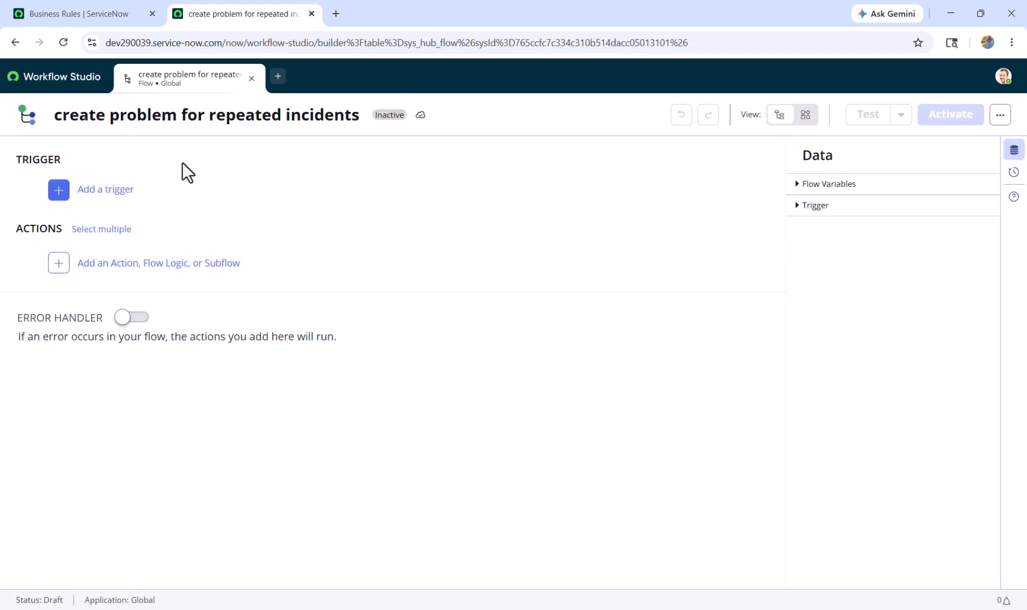
# Step: Add a Created or Updated record trigger to the flow on the Incident [incident] table
pyautogui.click(179, 191)
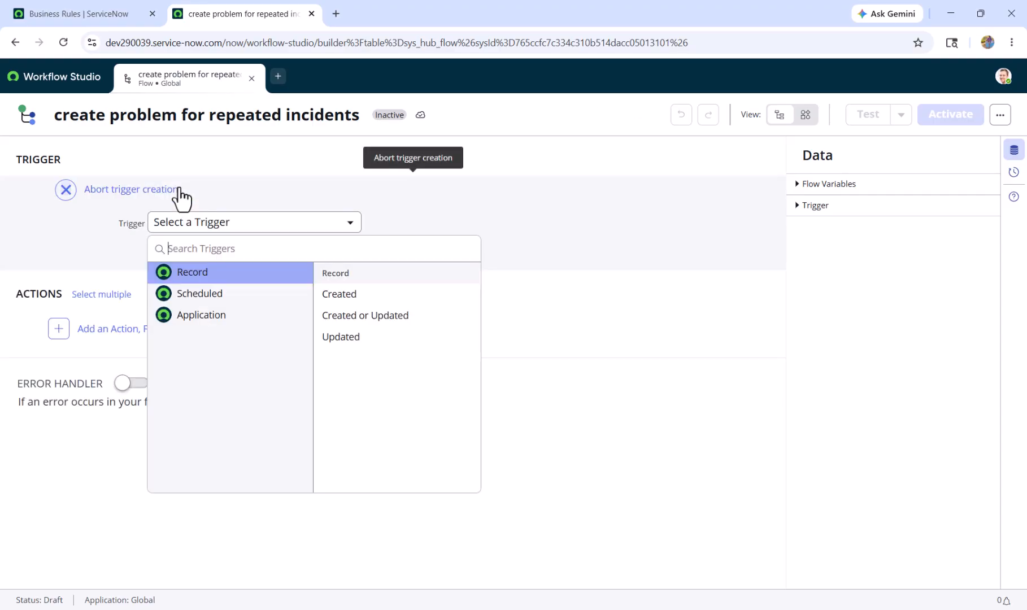
pyautogui.click(366, 321)
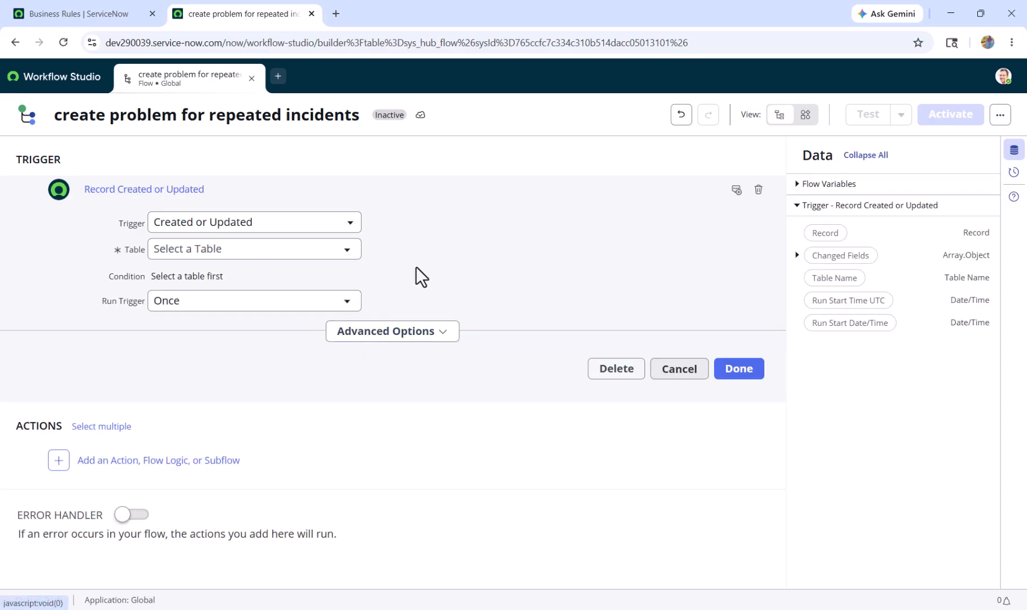
pyautogui.click(281, 249)
pyautogui.write('incide')
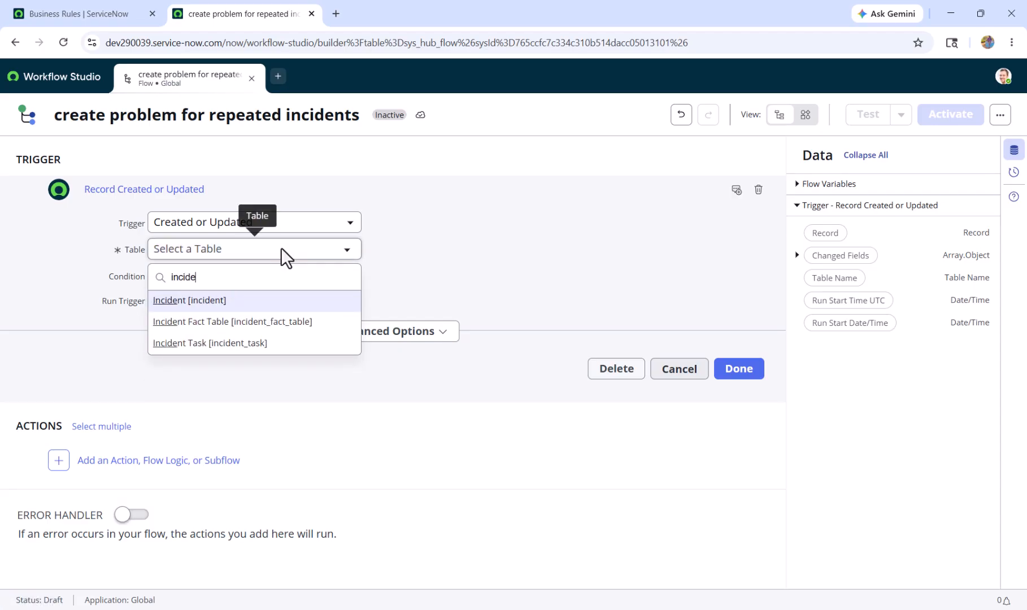
pyautogui.click(274, 303)
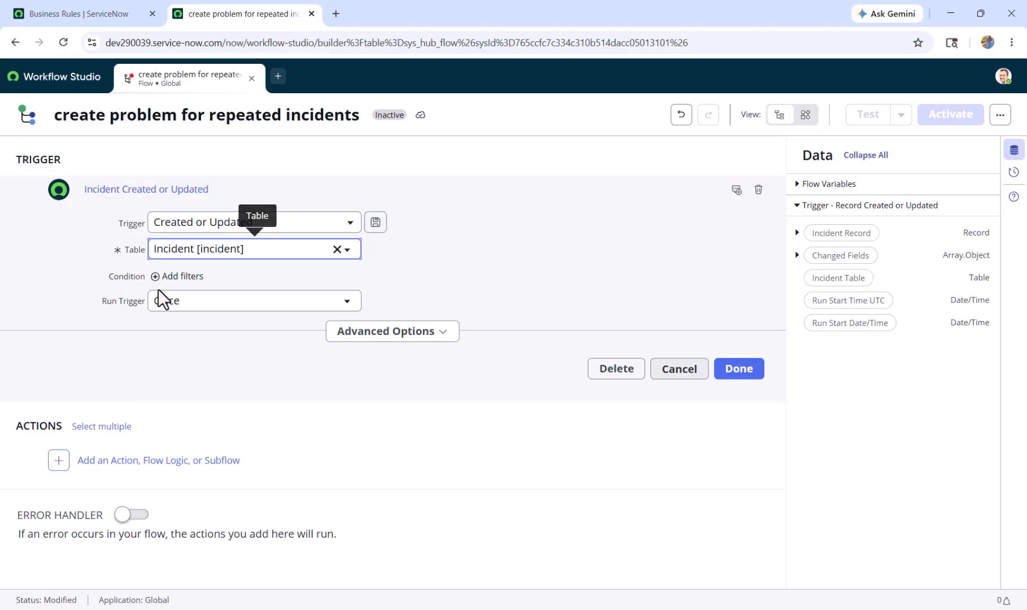
# Step: Add the trigger condition "Configuration item is not empty" and finish the trigger
pyautogui.click(169, 278)
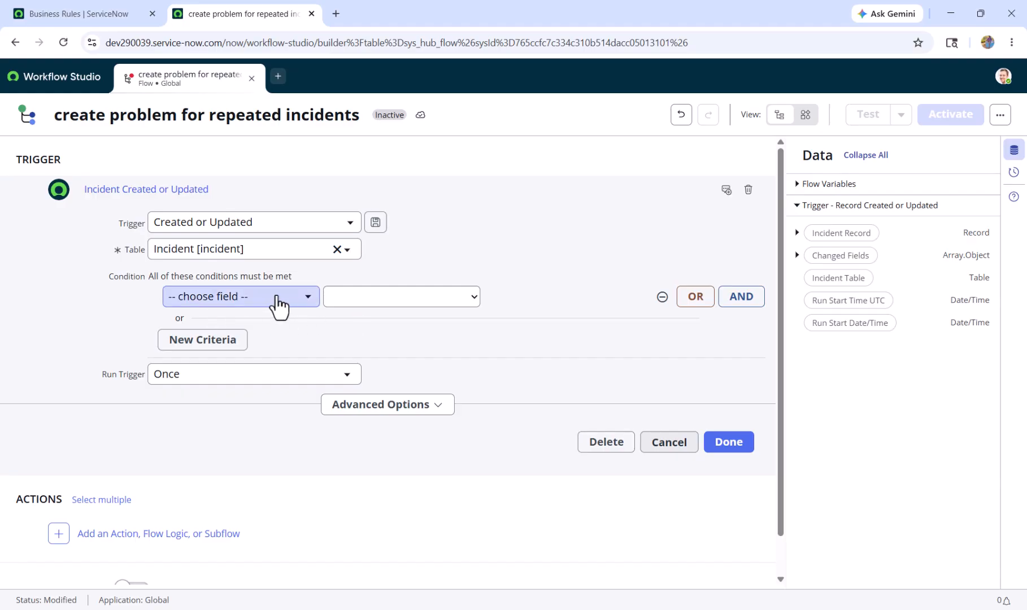
pyautogui.click(277, 298)
pyautogui.write('con')
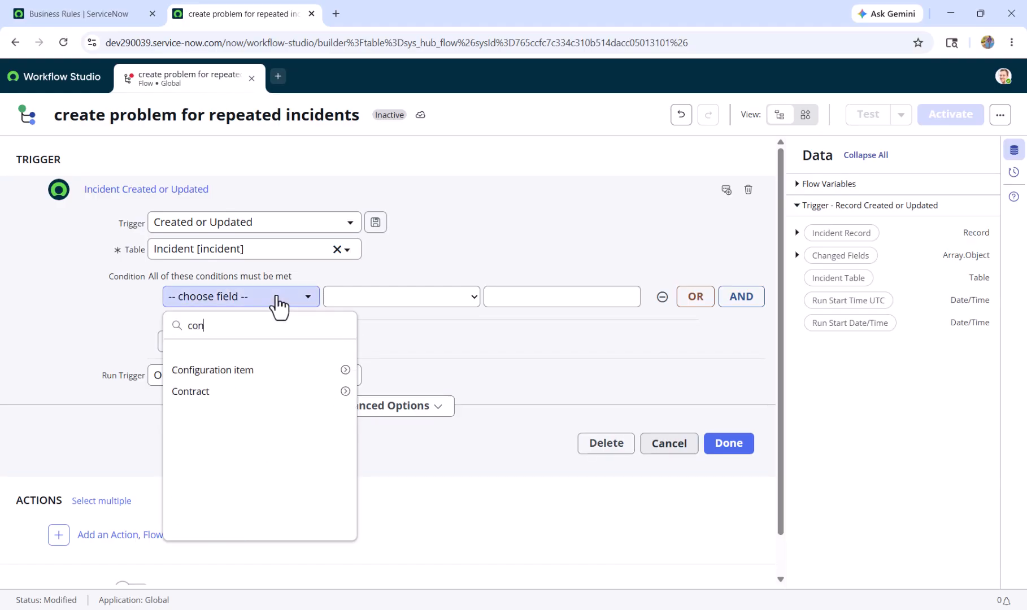
pyautogui.click(227, 370)
pyautogui.click(425, 299)
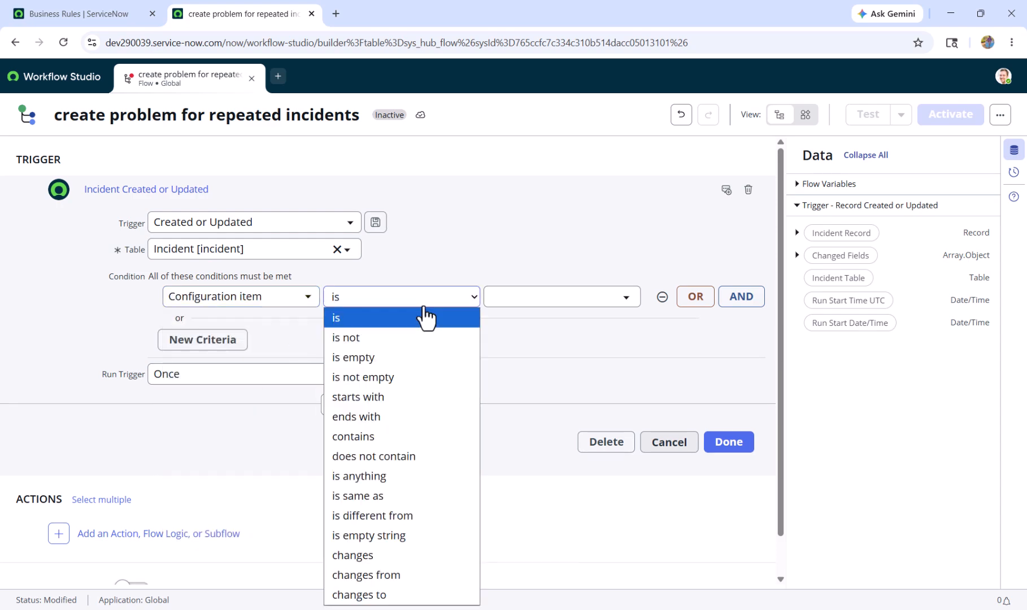
pyautogui.click(382, 370)
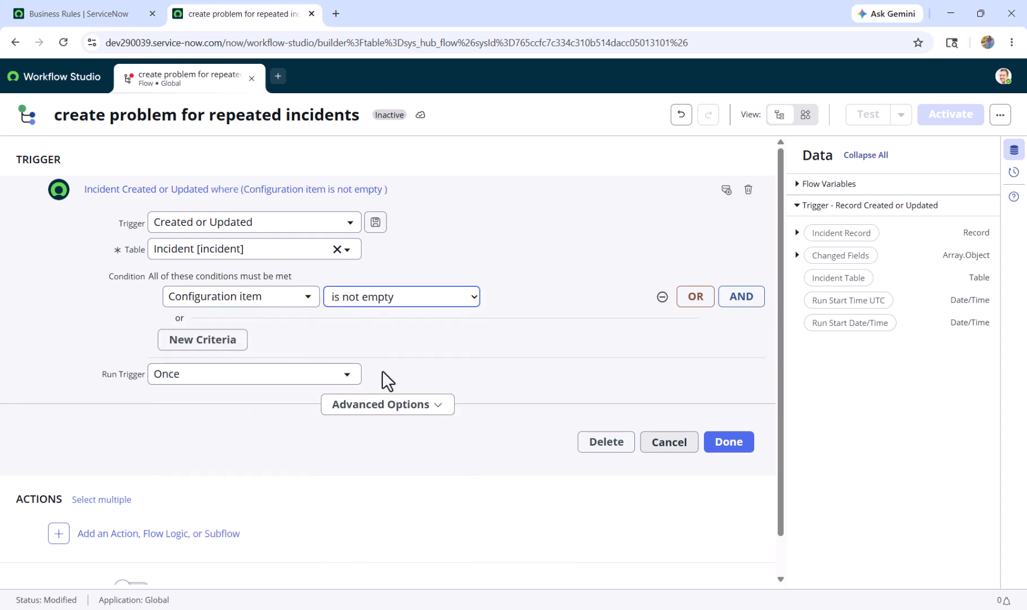
pyautogui.click(729, 443)
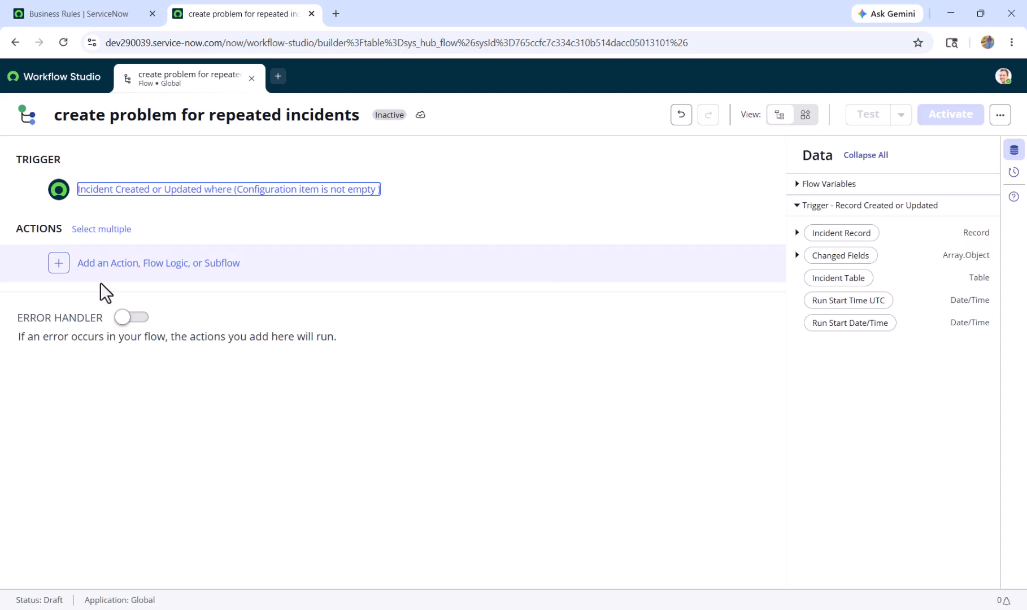
# Step: Add a Look Up Records action to the flow, using the trigger's Incident Table as its table
pyautogui.click(59, 264)
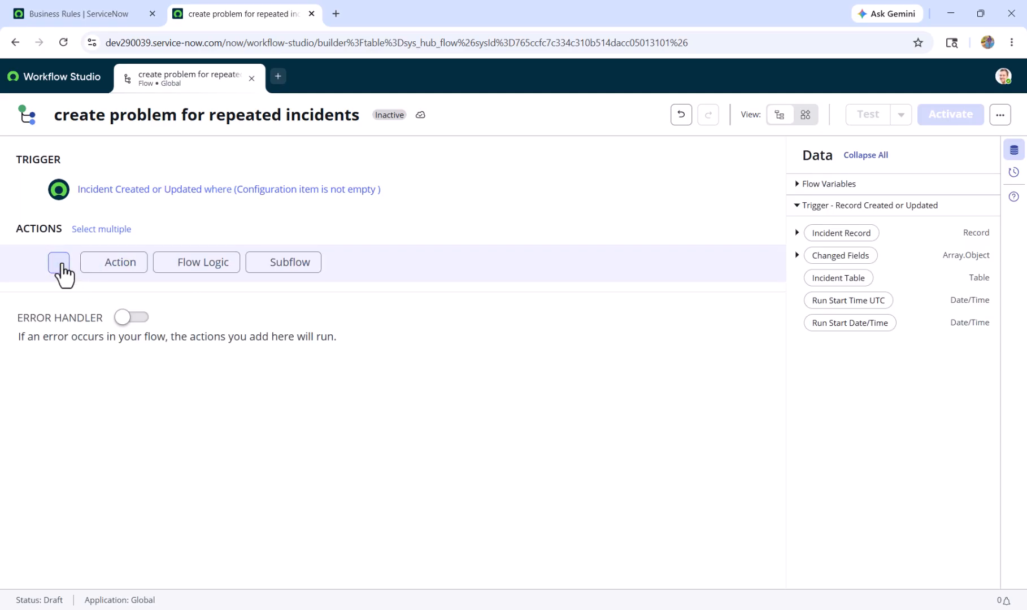
pyautogui.click(121, 275)
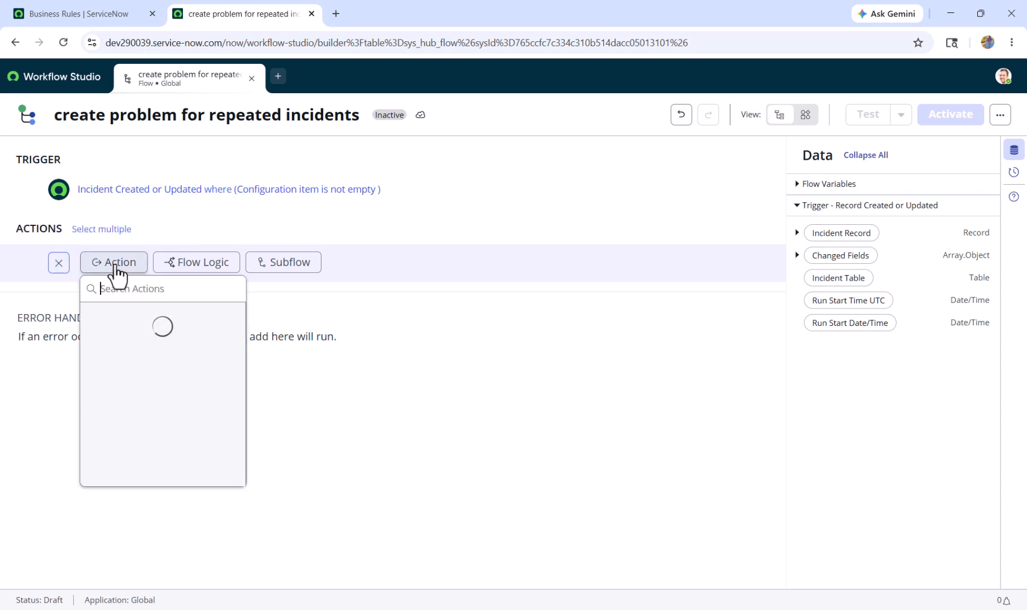
pyautogui.write('loo')
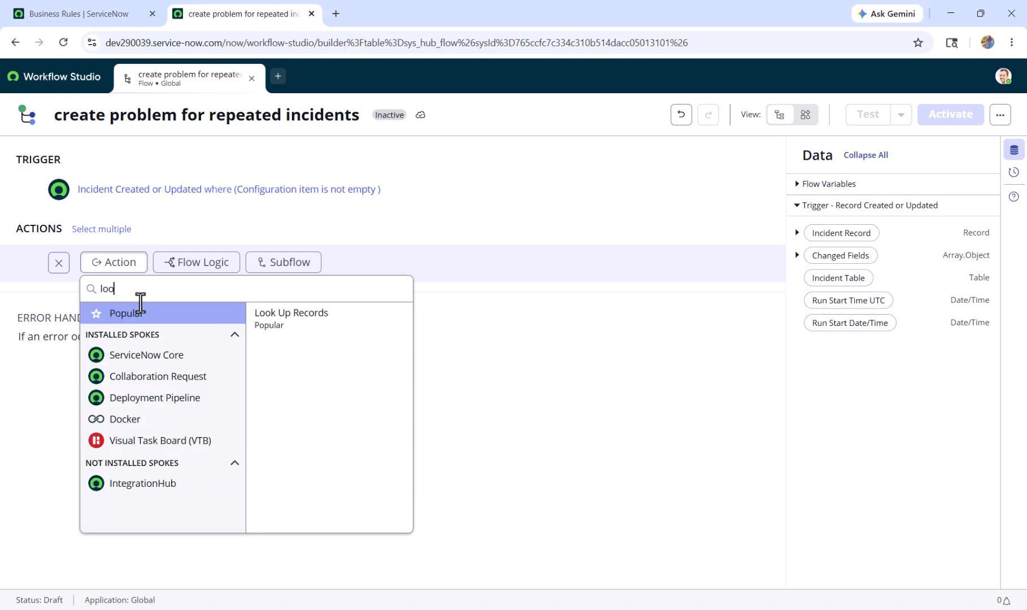
pyautogui.click(303, 346)
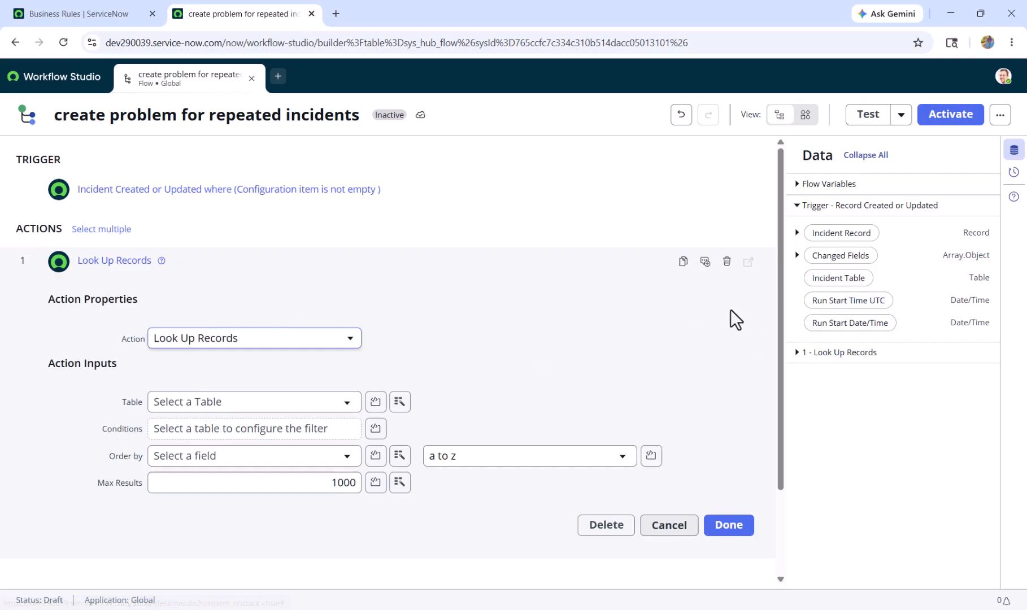
pyautogui.moveTo(827, 282); pyautogui.dragTo(277, 404)
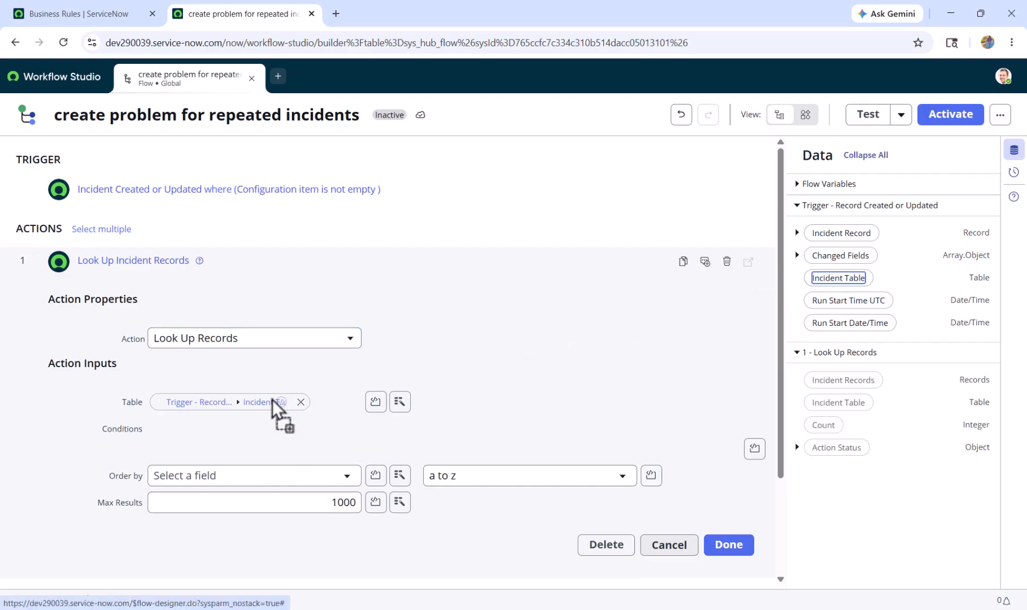
# Step: Add a lookup condition that Configuration item is the Configuration item of the trigger's Incident Record
pyautogui.scroll(-2, 590, 290)
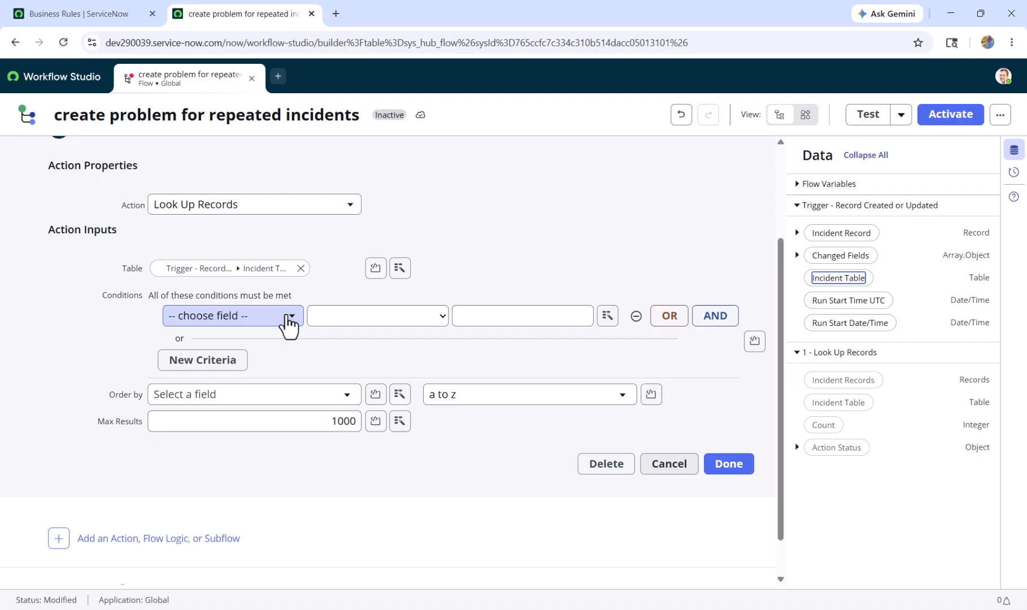
pyautogui.click(290, 322)
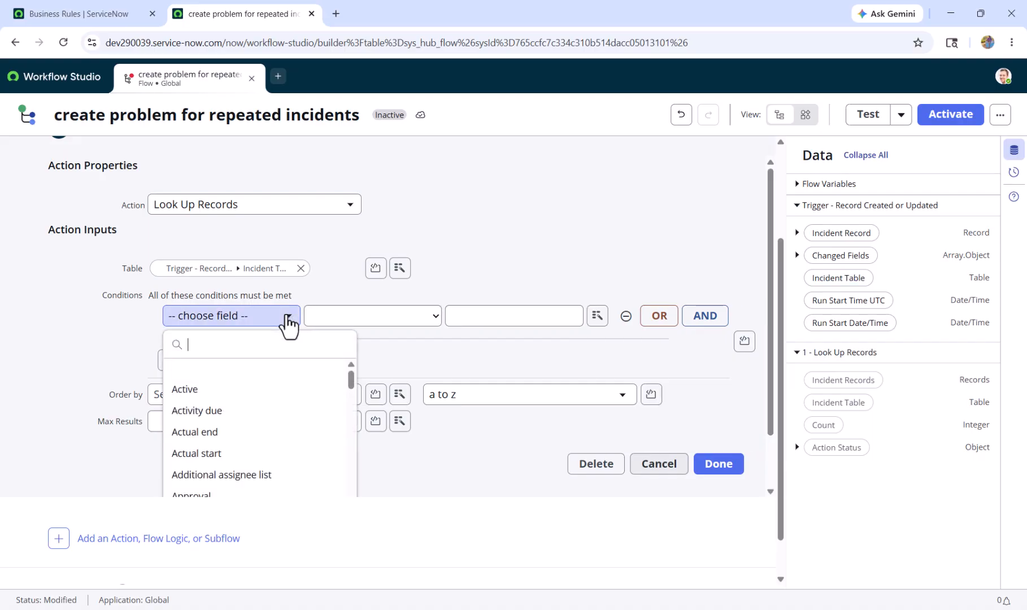
pyautogui.write('conf')
pyautogui.click(230, 391)
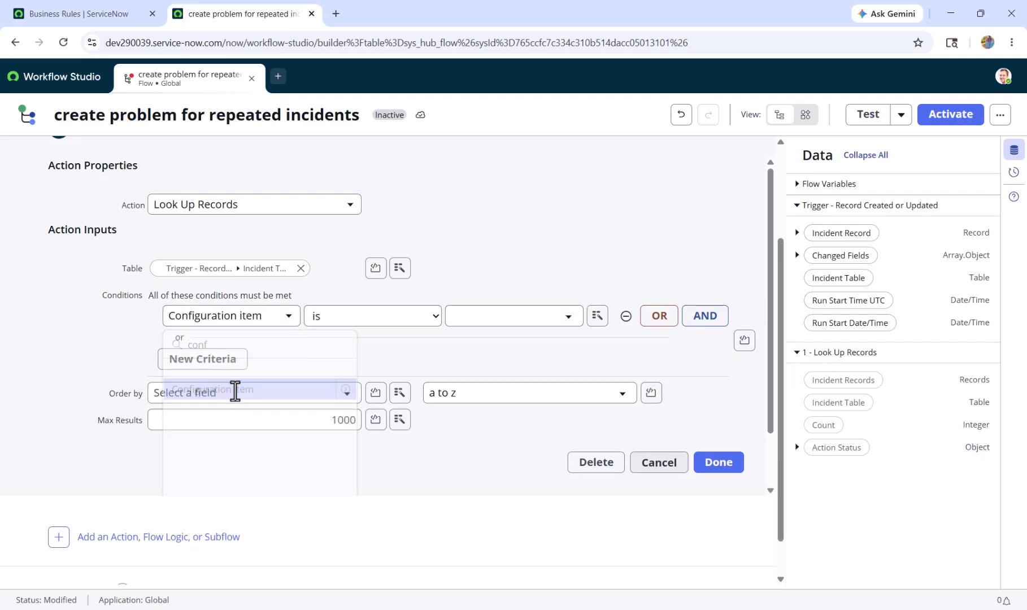
pyautogui.click(607, 315)
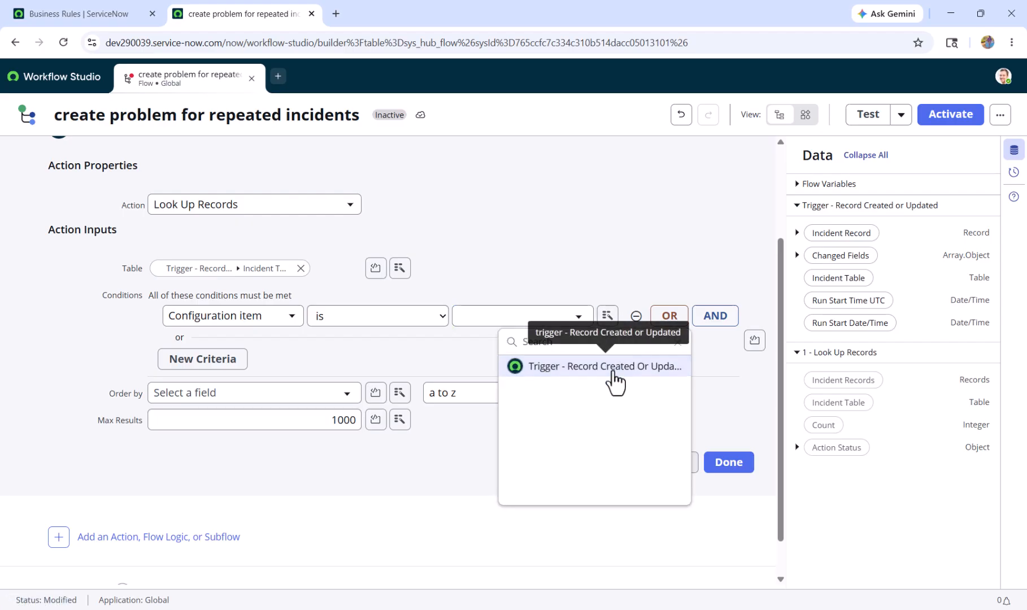
pyautogui.click(610, 368)
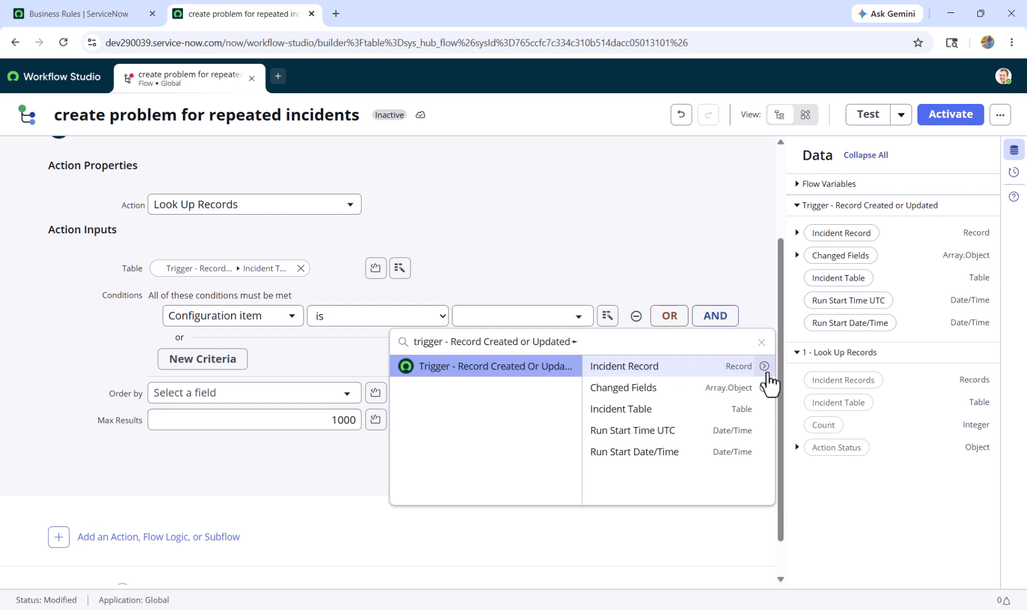
pyautogui.click(764, 367)
pyautogui.scroll(-4, 749, 443)
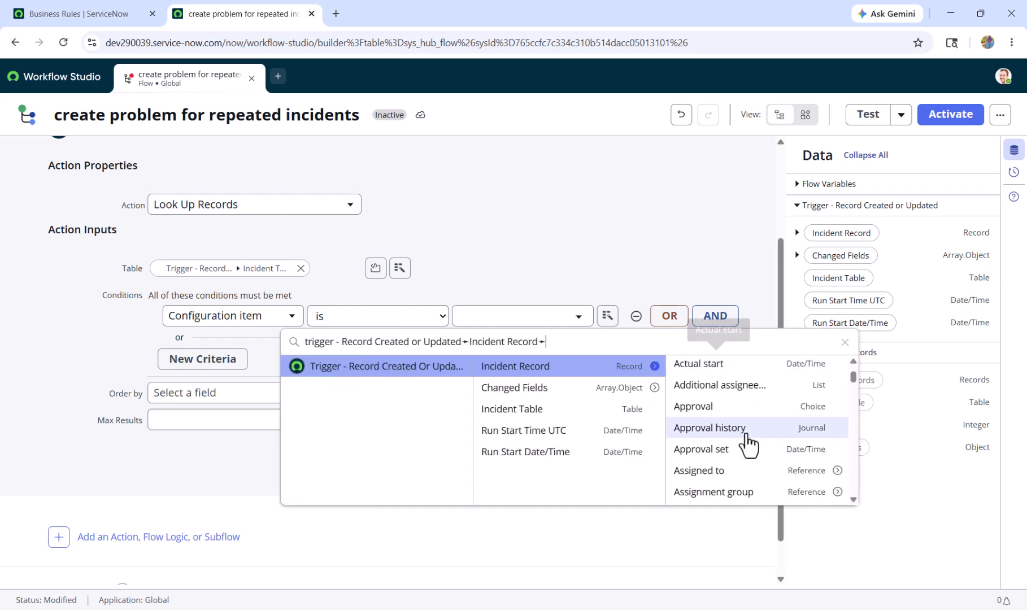
pyautogui.scroll(-5, 749, 444)
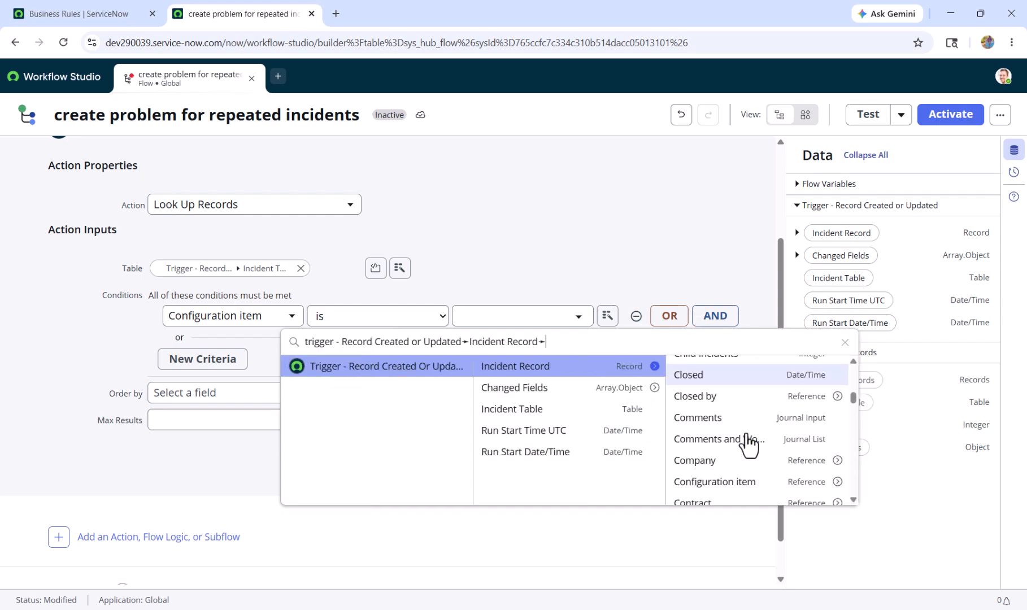
pyautogui.click(745, 413)
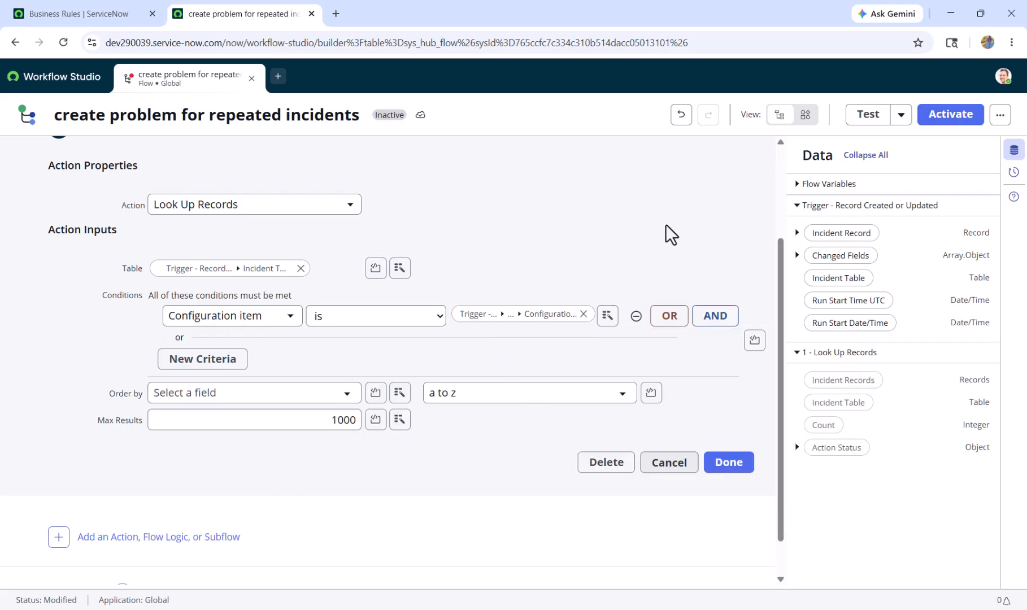
# Step: Add an AND condition "Active is true" to the incident lookup and finish the action
pyautogui.click(716, 318)
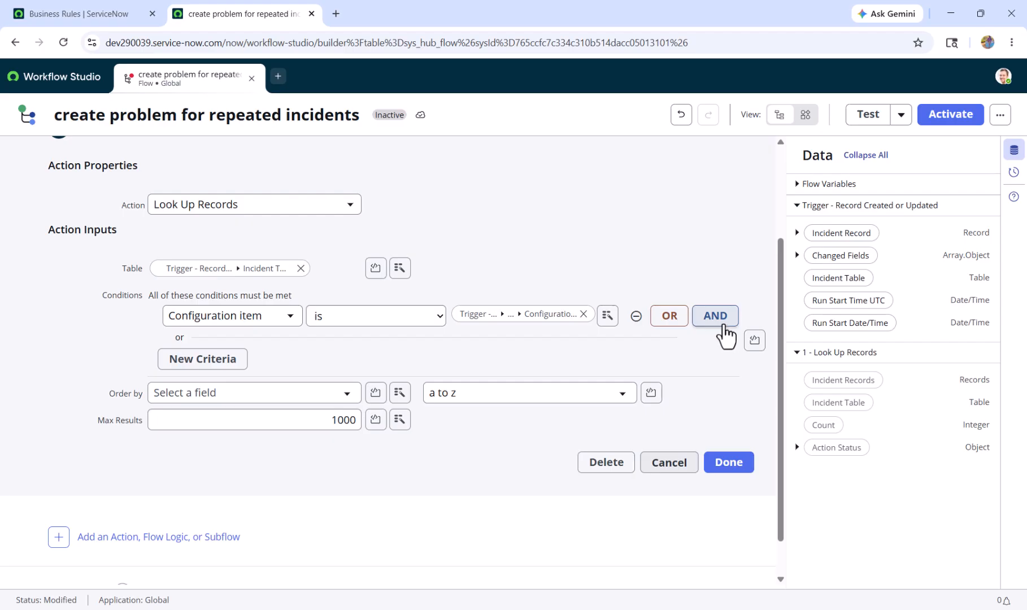
pyautogui.click(270, 343)
pyautogui.write('activ')
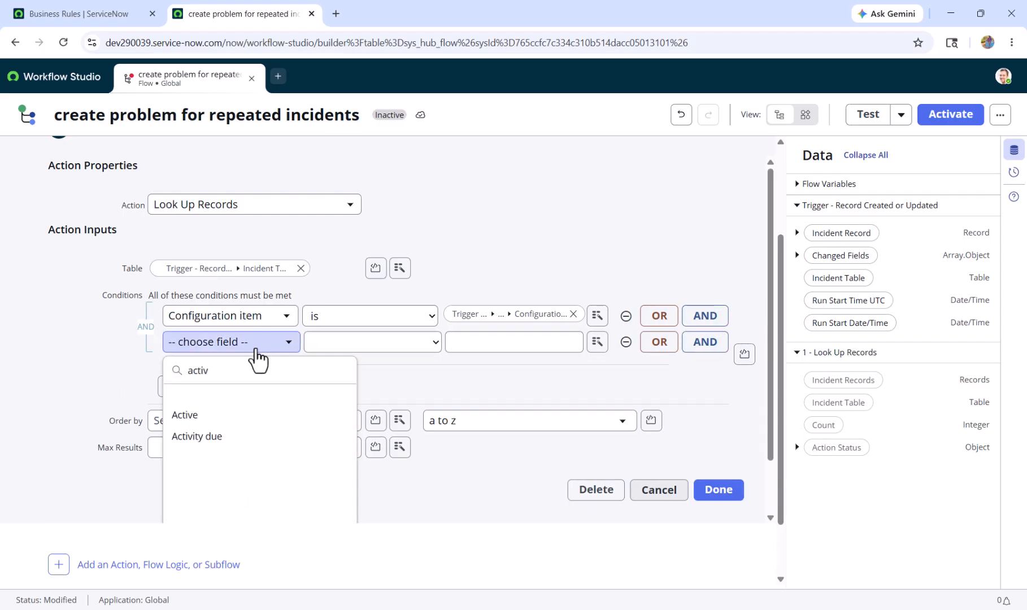
pyautogui.click(240, 420)
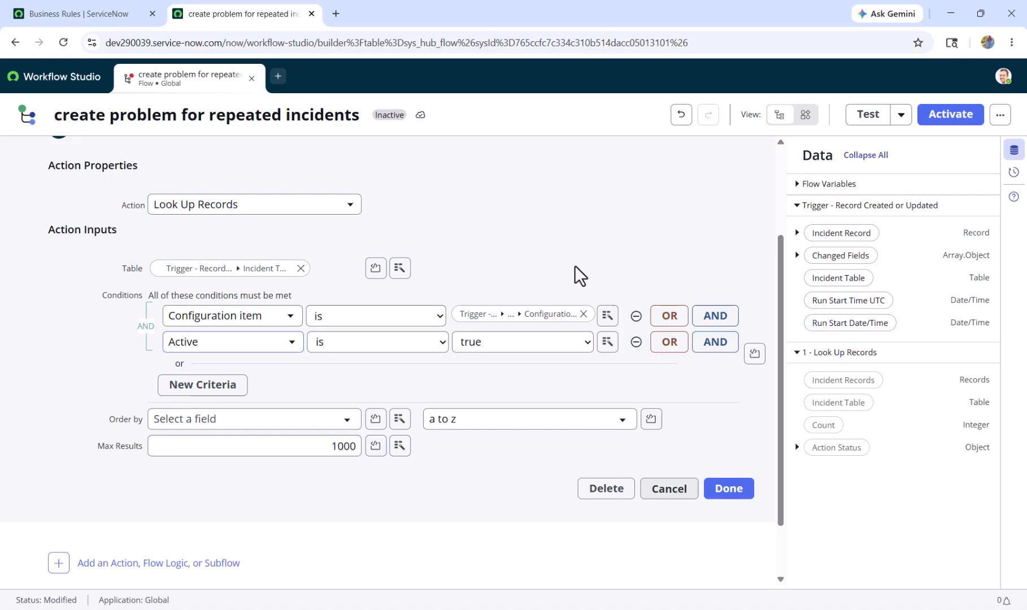
pyautogui.click(738, 491)
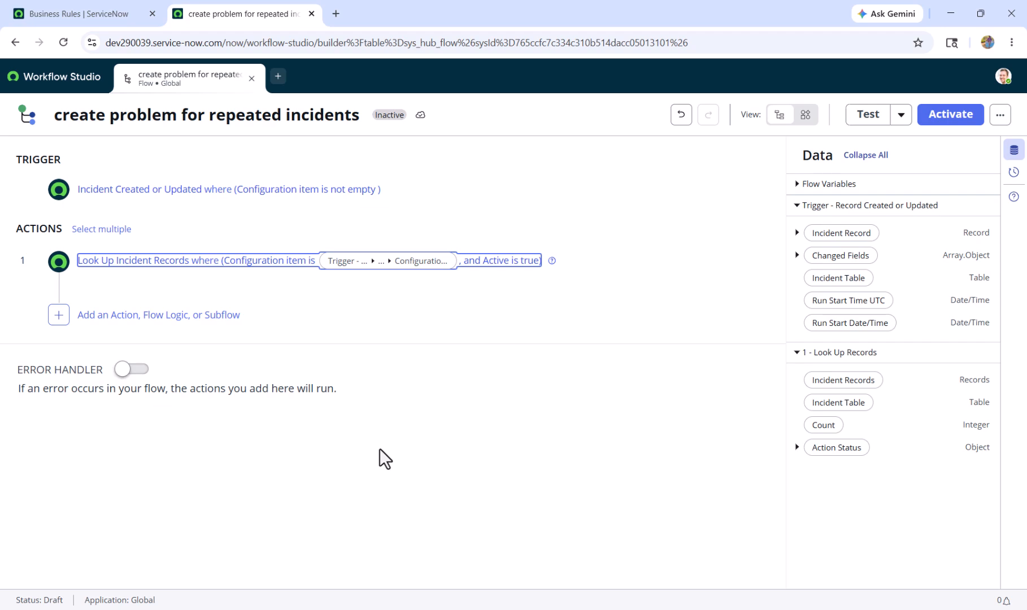
# Step: Add an If flow logic after the incident lookup, labelled "if incident count is greater than 5"
pyautogui.click(58, 315)
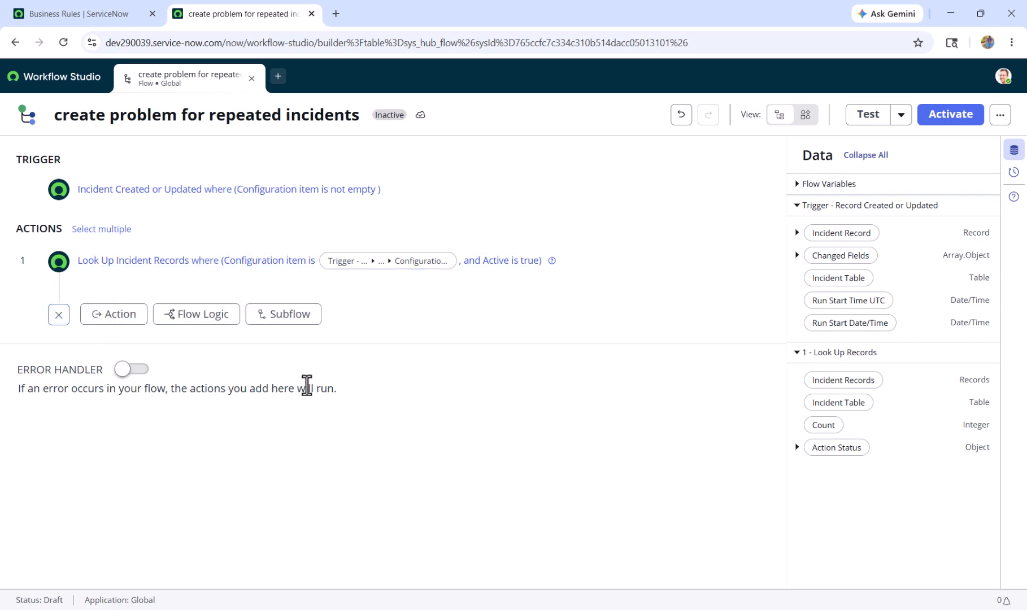
pyautogui.click(196, 329)
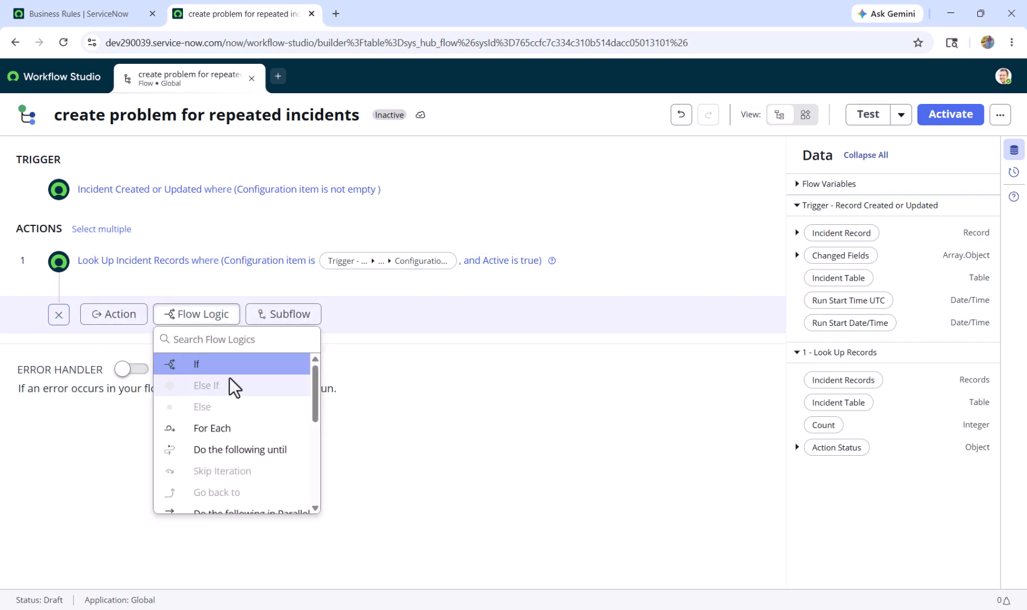
pyautogui.click(235, 364)
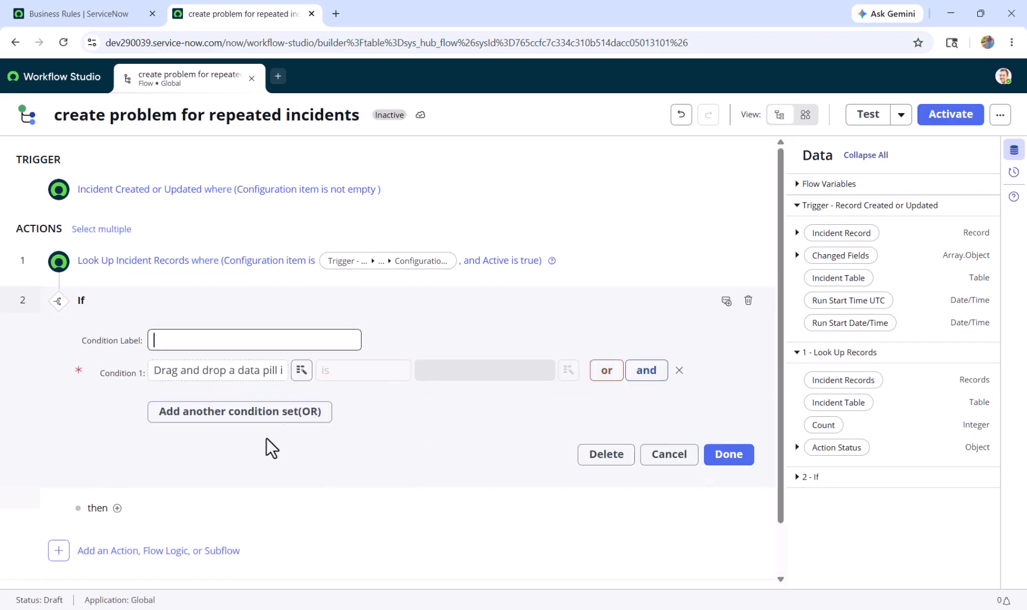
pyautogui.write('if')
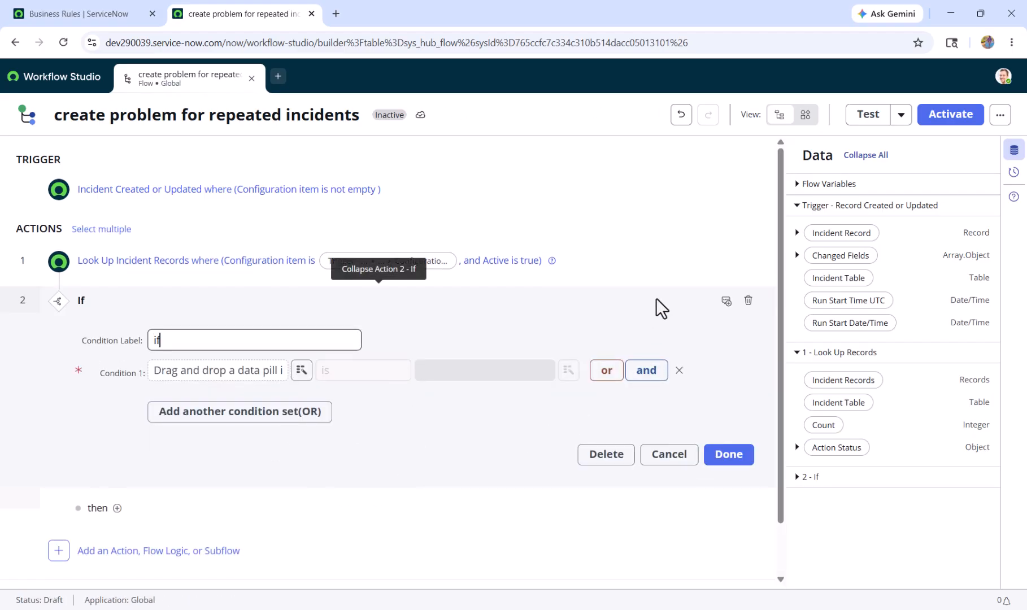
pyautogui.write(' inciddnt count is gre')
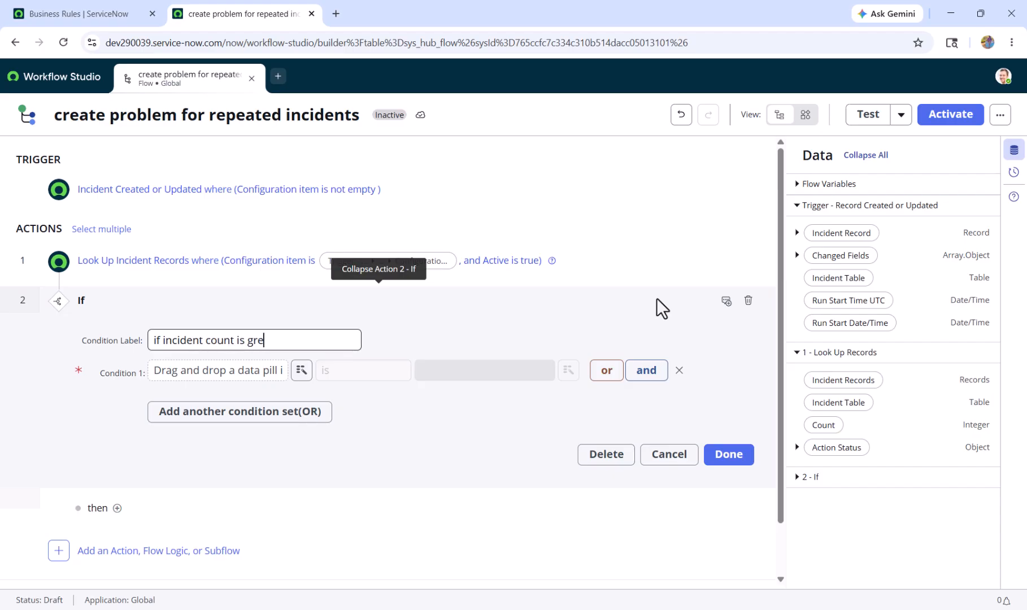
pyautogui.write('ater than 5')
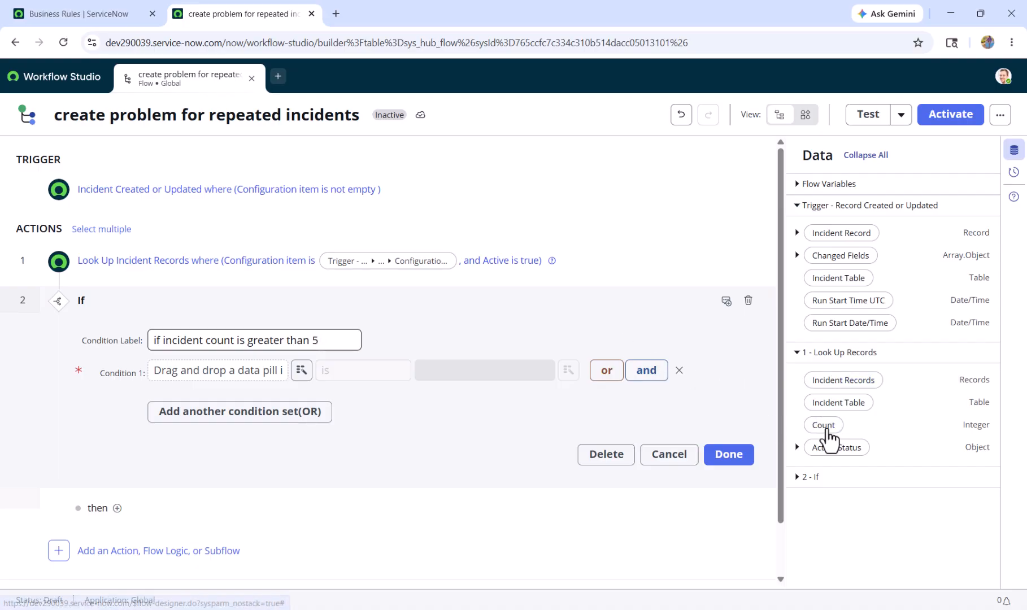
# Step: Set the If's condition to the incident lookup's Count is 5 and finish it
pyautogui.moveTo(830, 428); pyautogui.dragTo(222, 367)
pyautogui.click(478, 375)
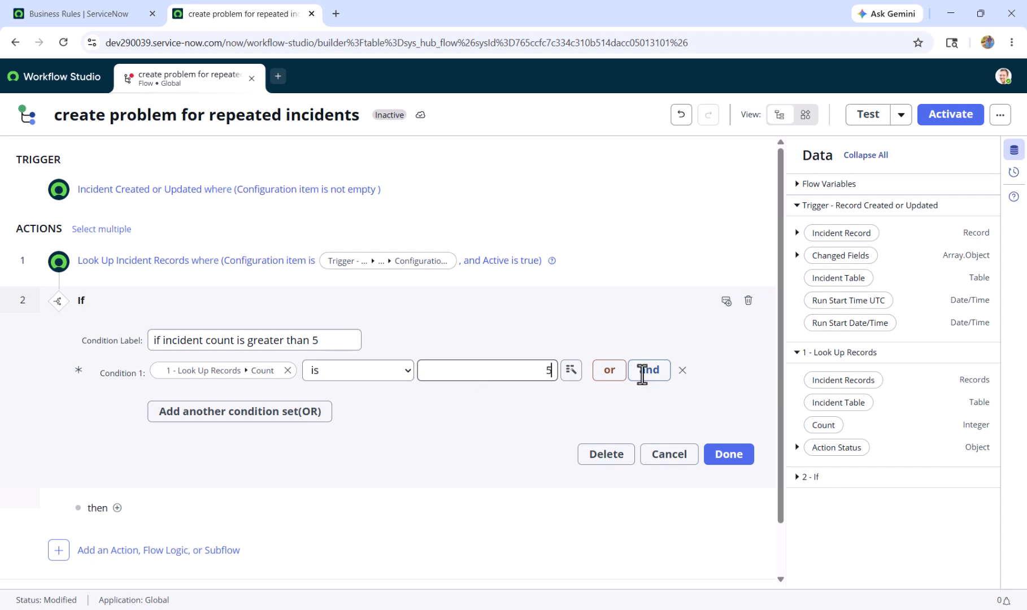
pyautogui.click(733, 458)
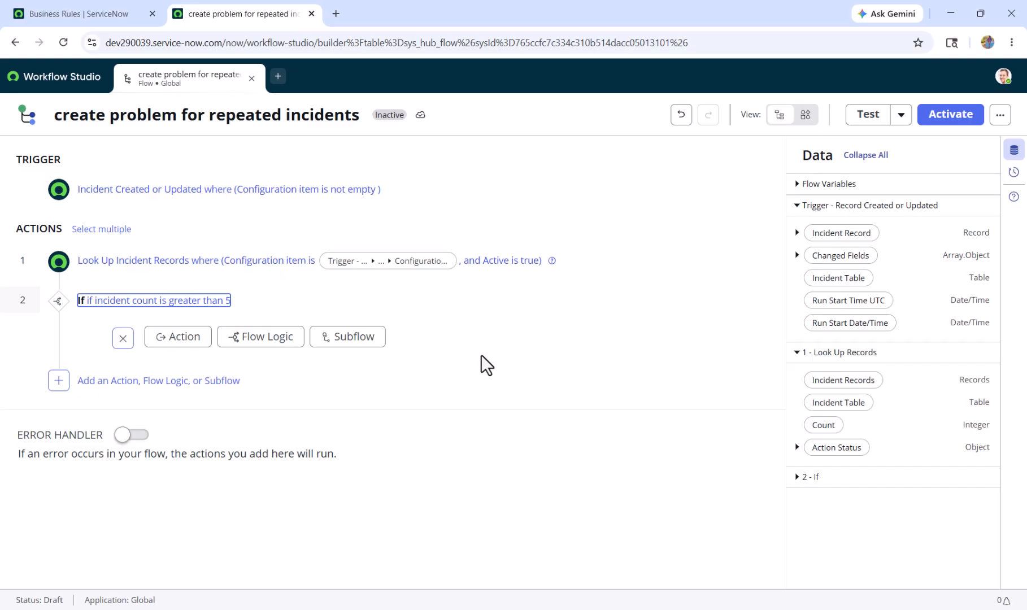
# Step: Add a Look Up Records action inside the If branch, using the Problem [problem] table
pyautogui.click(178, 340)
pyautogui.write('lok')
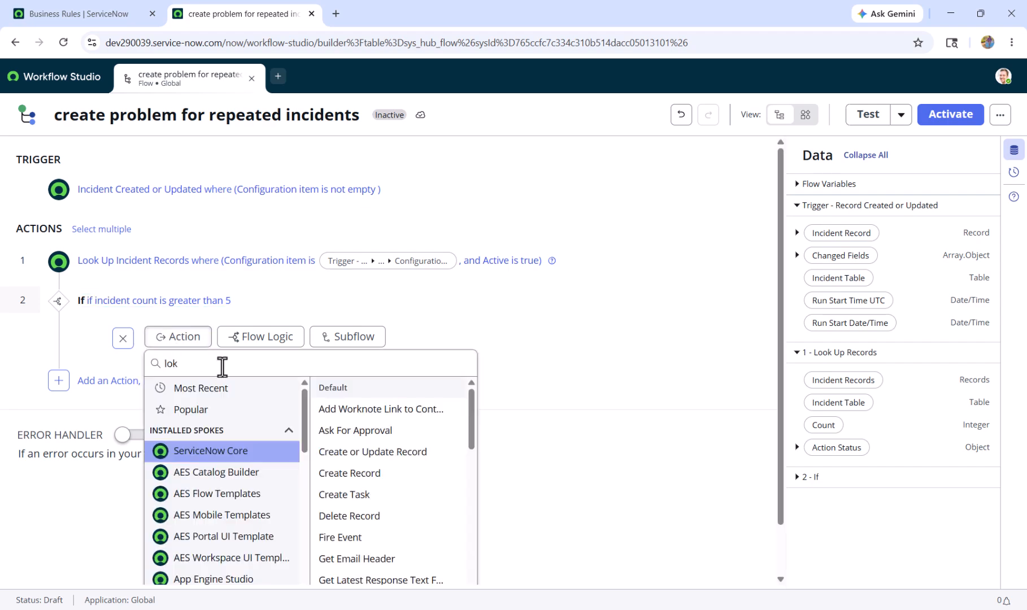
pyautogui.press('BackSpace')
pyautogui.write('oo')
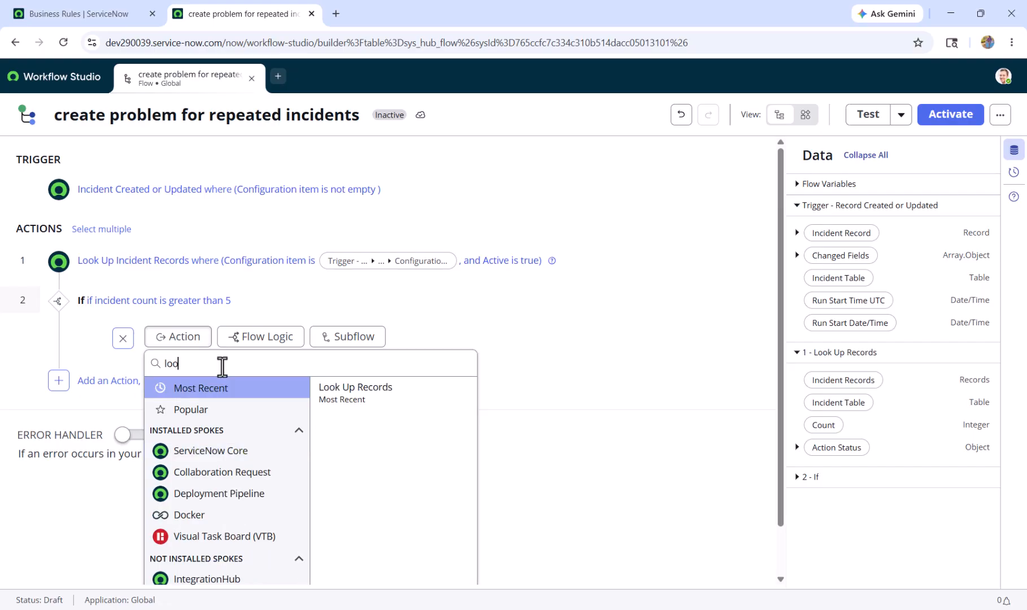
pyautogui.click(375, 403)
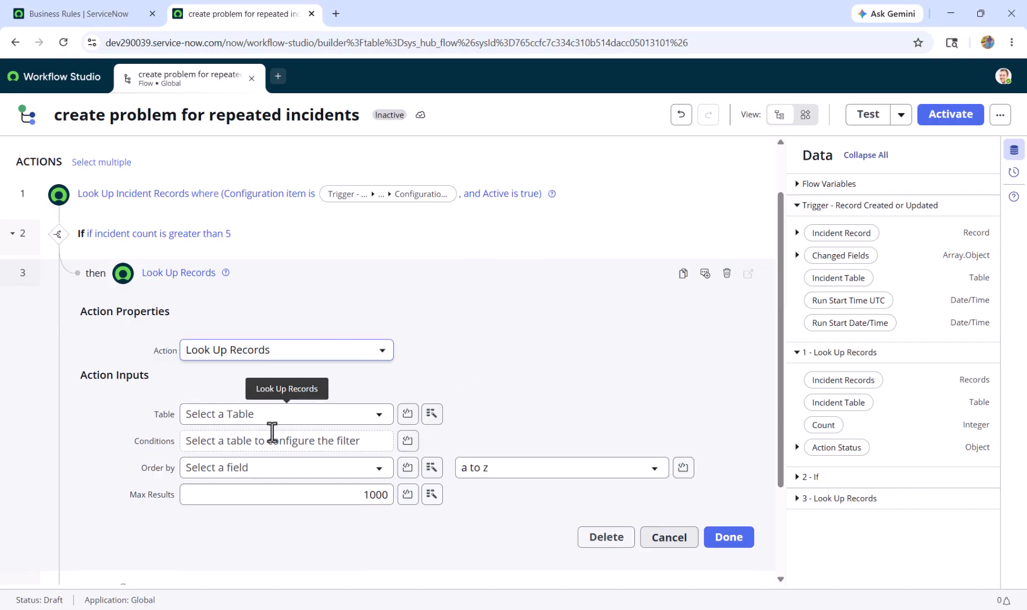
pyautogui.click(296, 420)
pyautogui.write('proble')
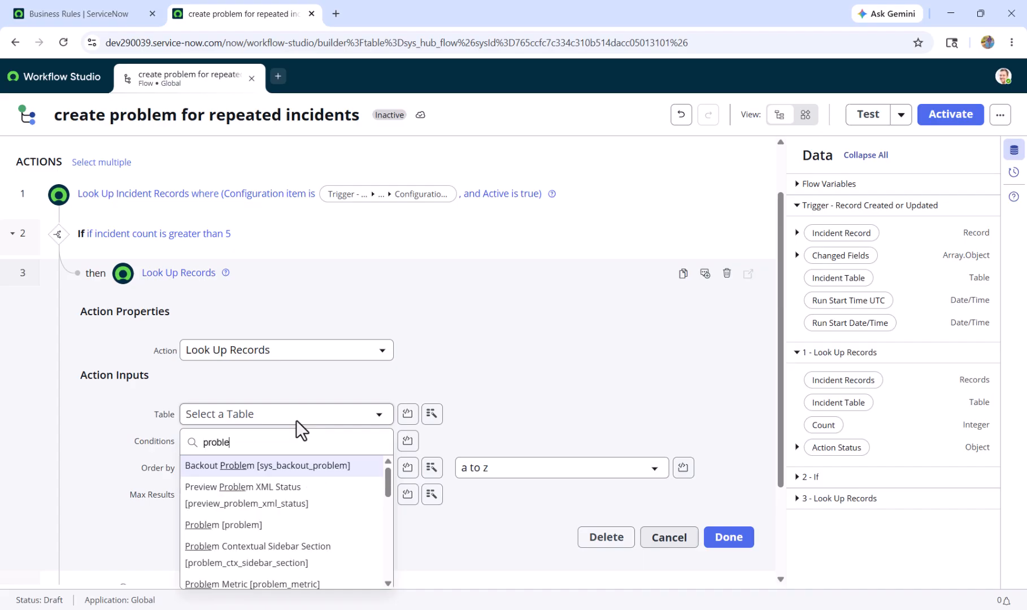
pyautogui.click(248, 534)
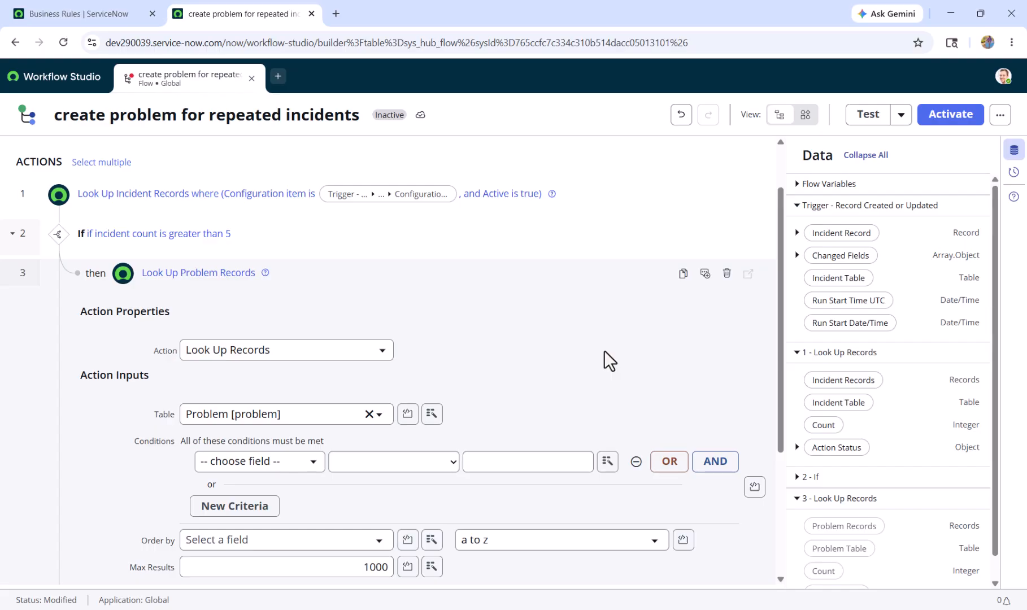
# Step: Add a problem lookup condition that Configuration item is the Configuration item of the trigger's Incident Record
pyautogui.scroll(-3, 625, 357)
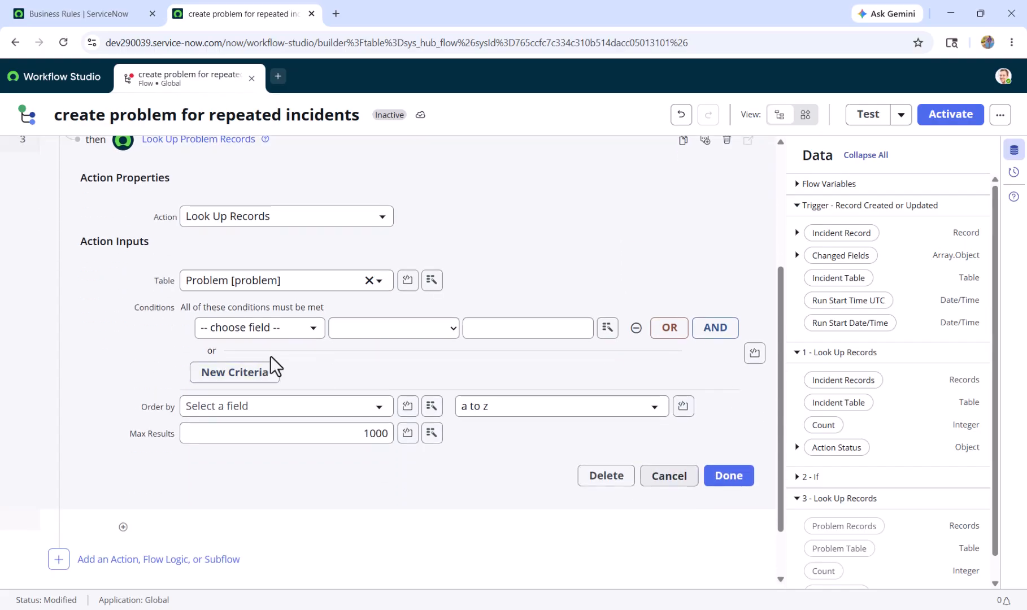
pyautogui.click(280, 332)
pyautogui.write('confi')
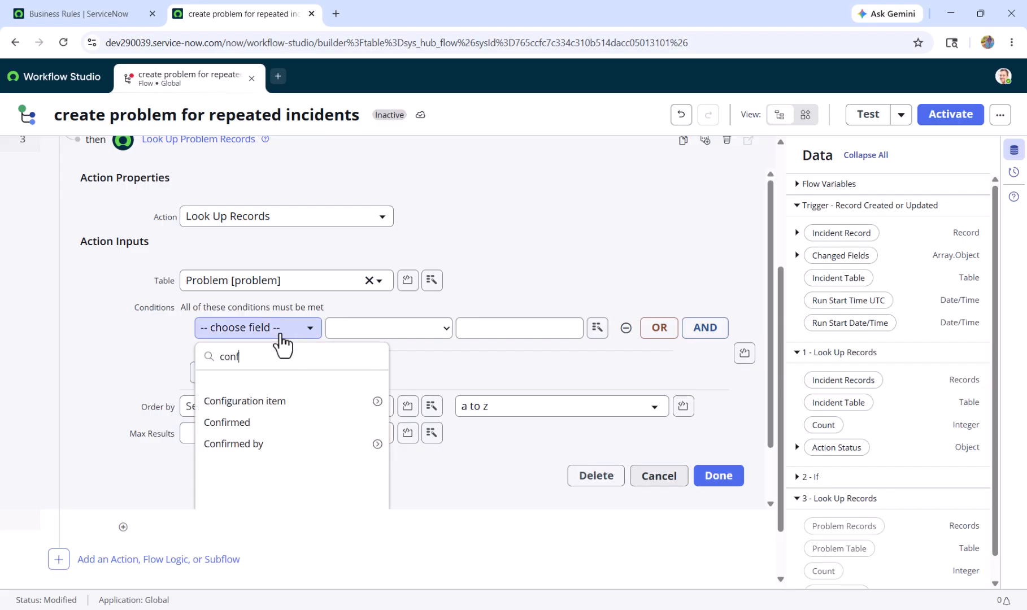
pyautogui.click(241, 400)
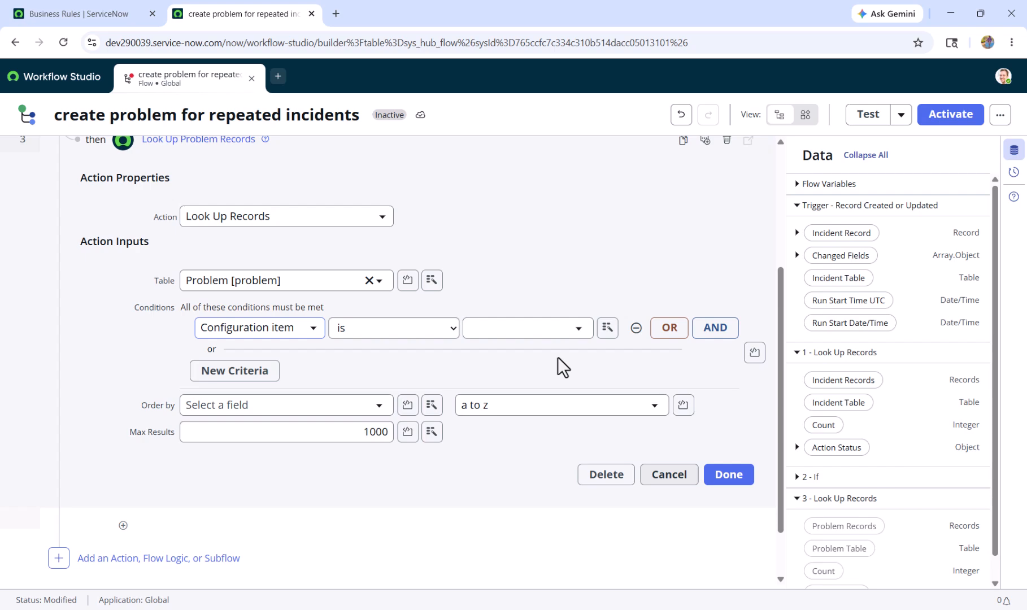
pyautogui.click(608, 328)
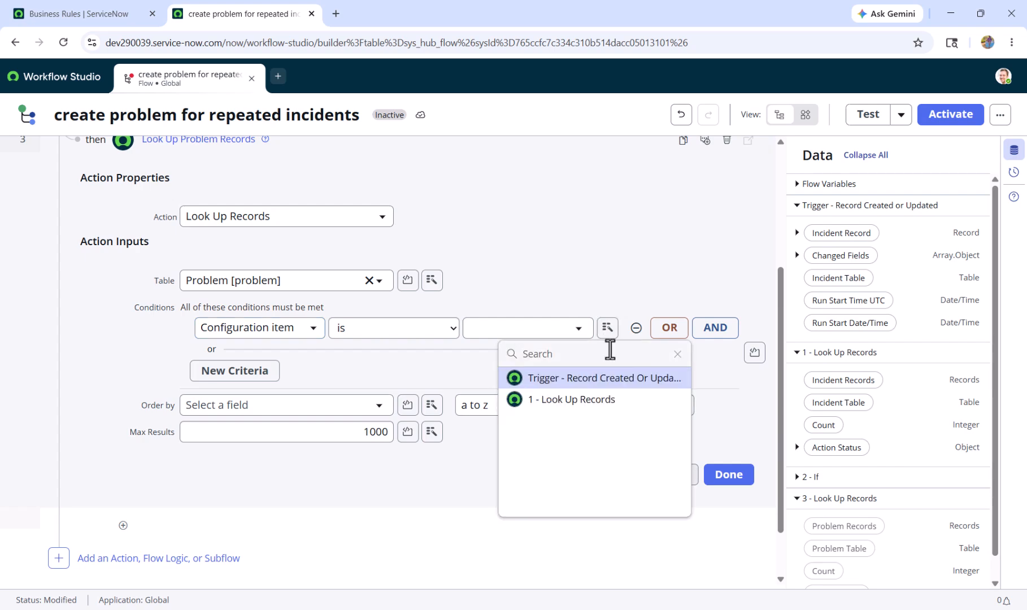
pyautogui.click(661, 384)
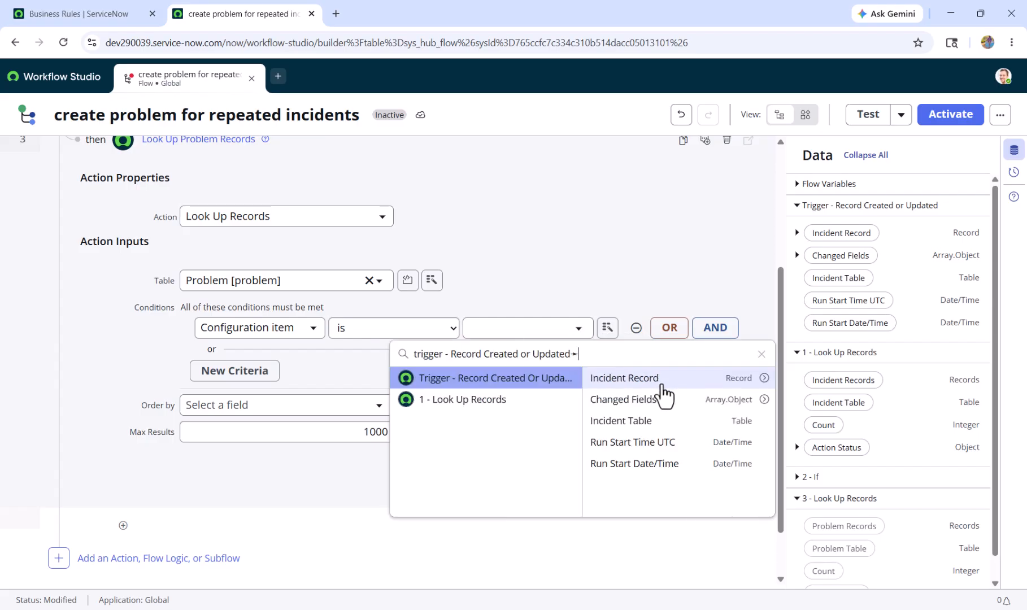
pyautogui.click(764, 379)
pyautogui.scroll(-3, 756, 474)
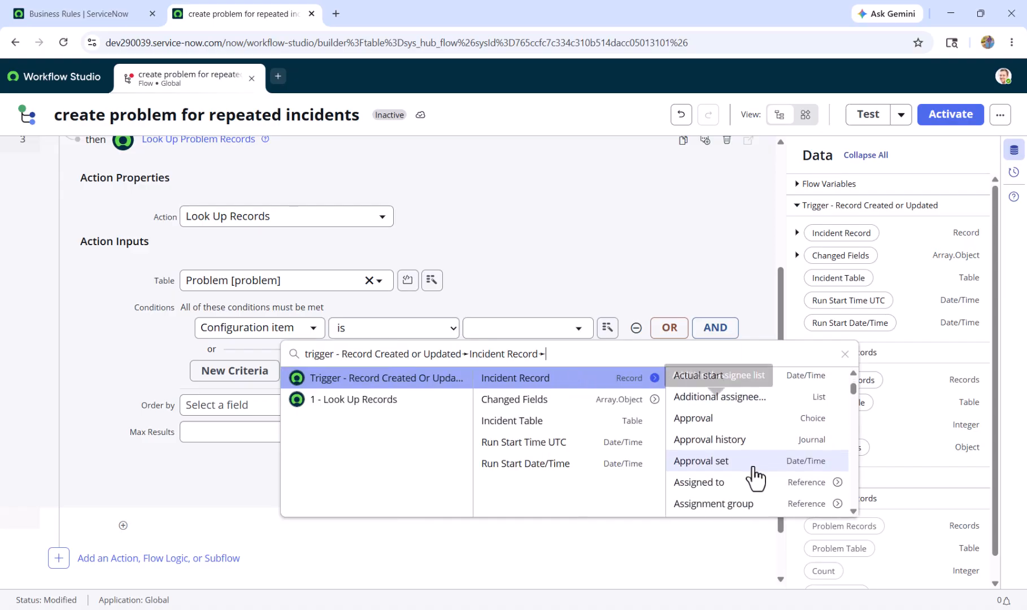
pyautogui.scroll(-3, 754, 469)
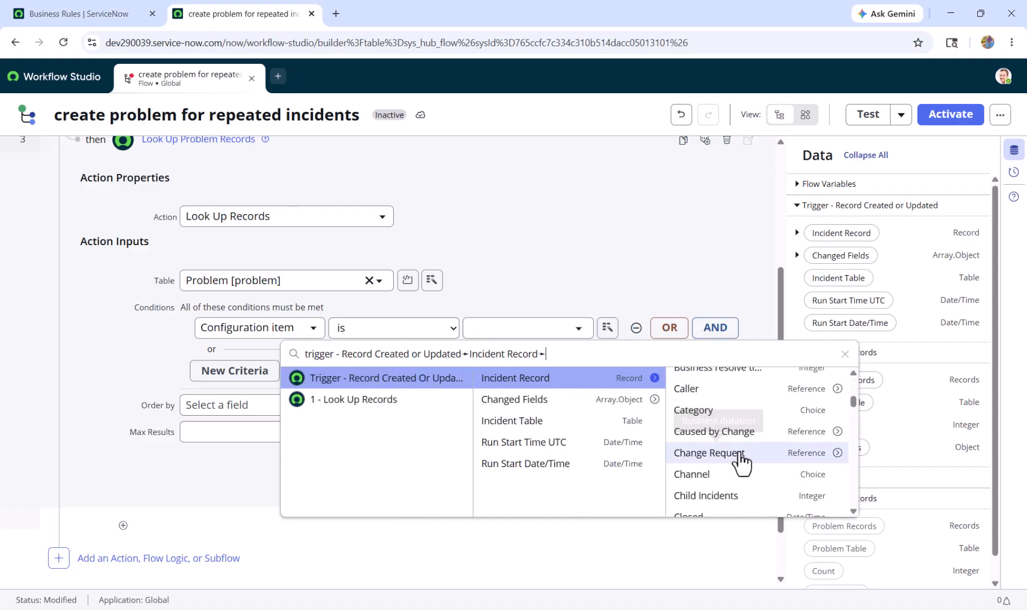
pyautogui.scroll(-5, 732, 435)
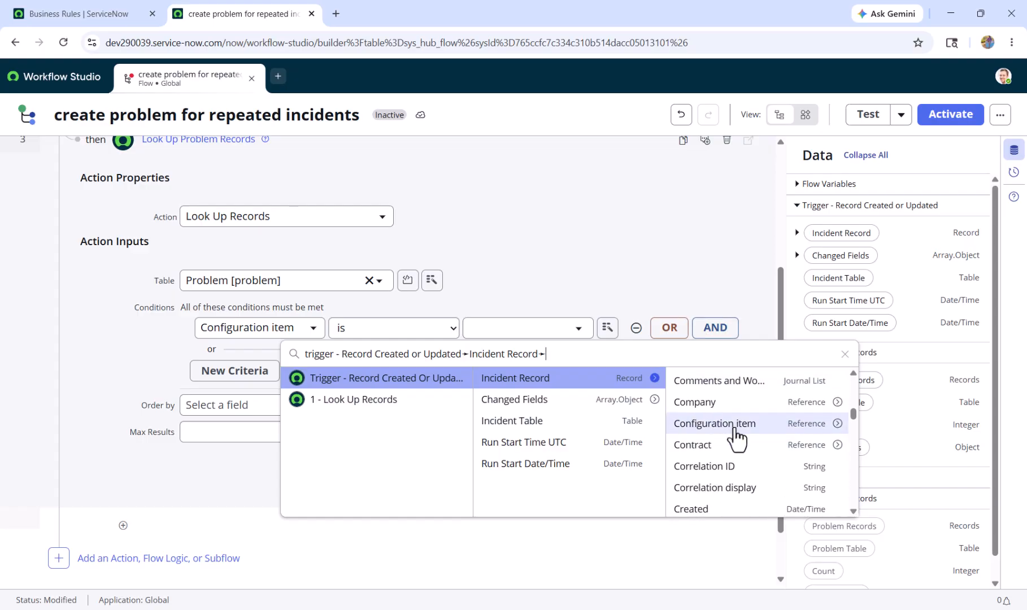
pyautogui.click(727, 425)
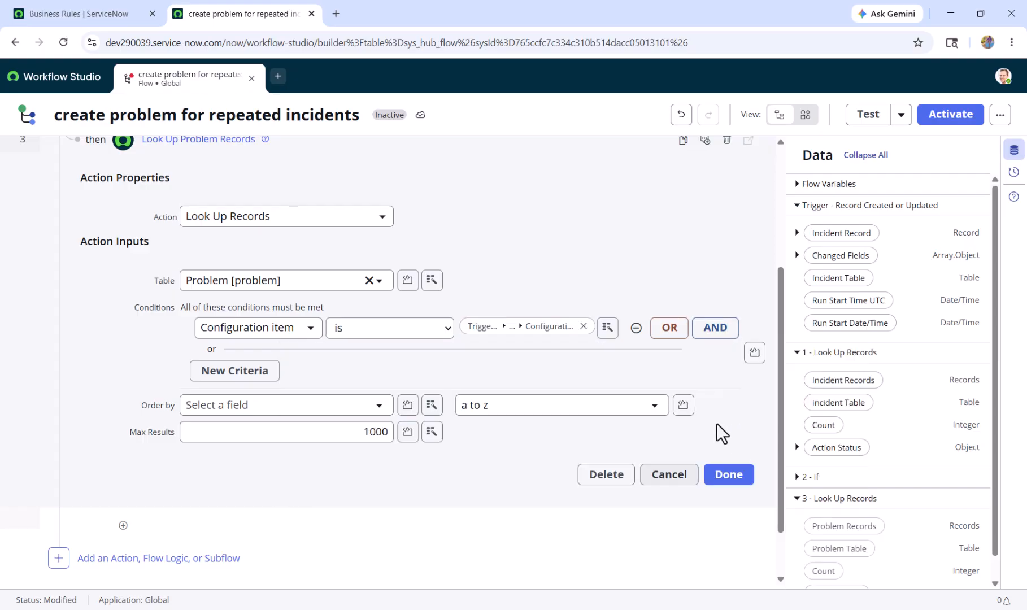
# Step: Add an AND condition "Active is true" to the problem lookup and finish the action
pyautogui.click(713, 333)
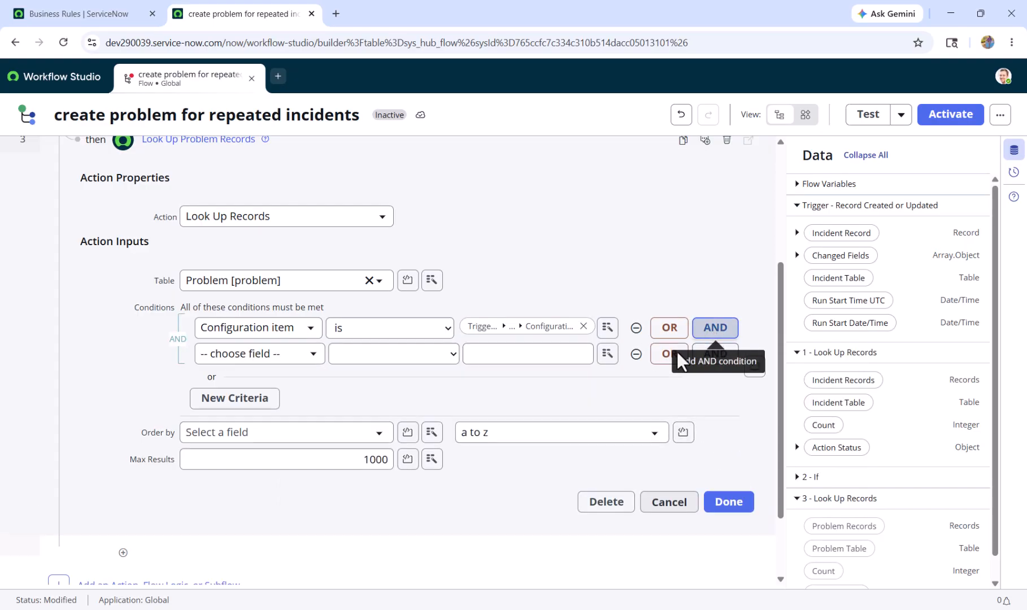
pyautogui.click(294, 356)
pyautogui.click(264, 426)
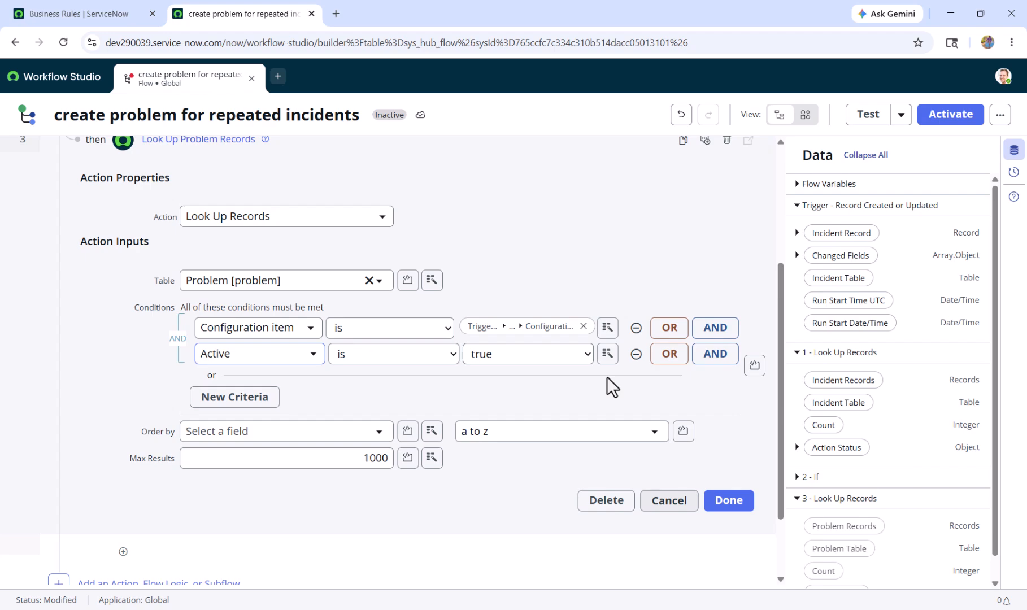
pyautogui.click(737, 504)
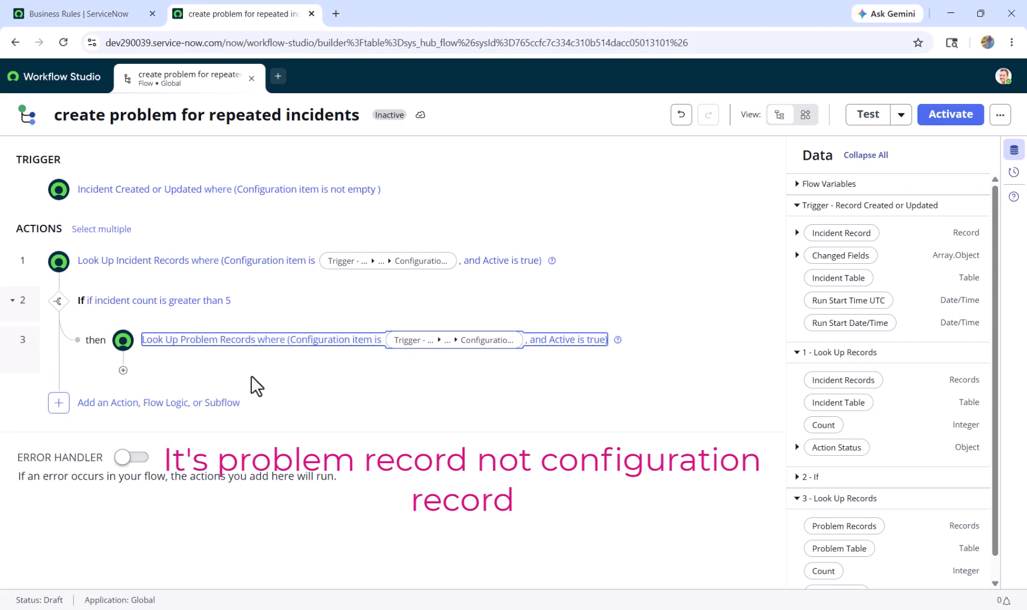
# Step: Add a nested If flow logic after the problem lookup, labelled "if problem count is 0"
pyautogui.click(123, 371)
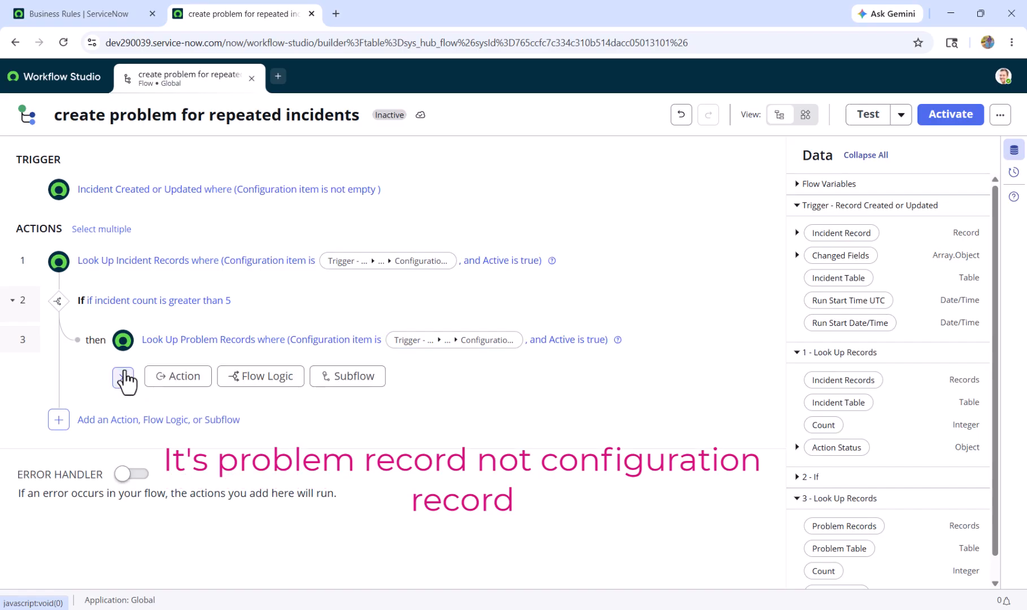
pyautogui.click(286, 382)
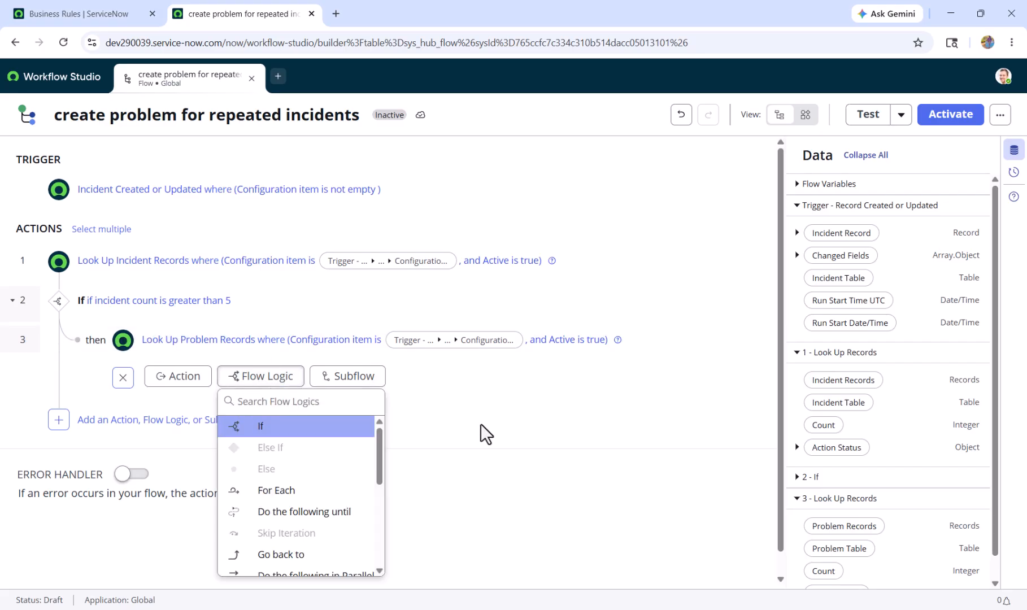
pyautogui.click(332, 434)
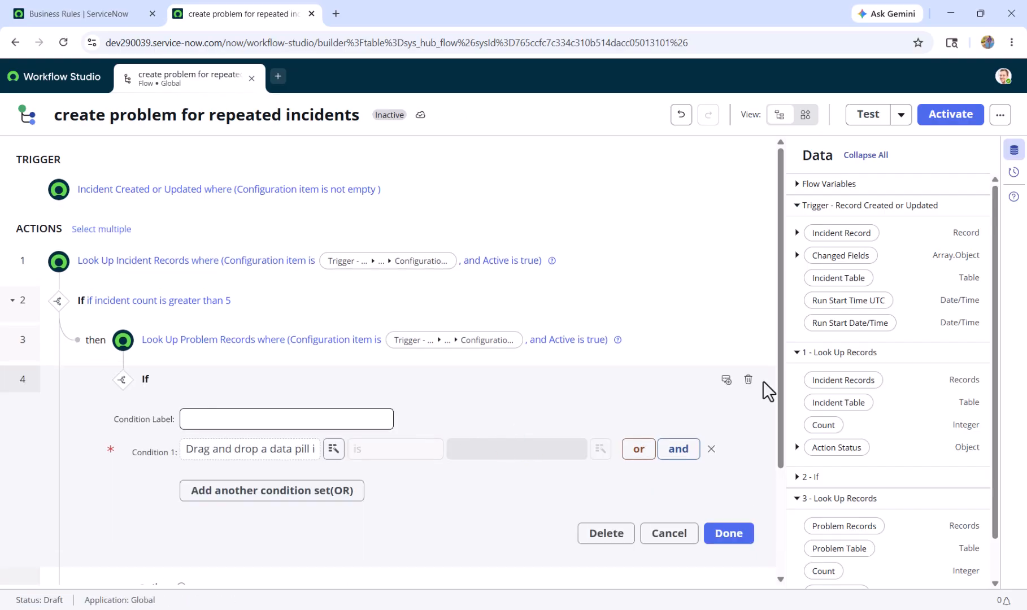
pyautogui.write('if problem count is ')
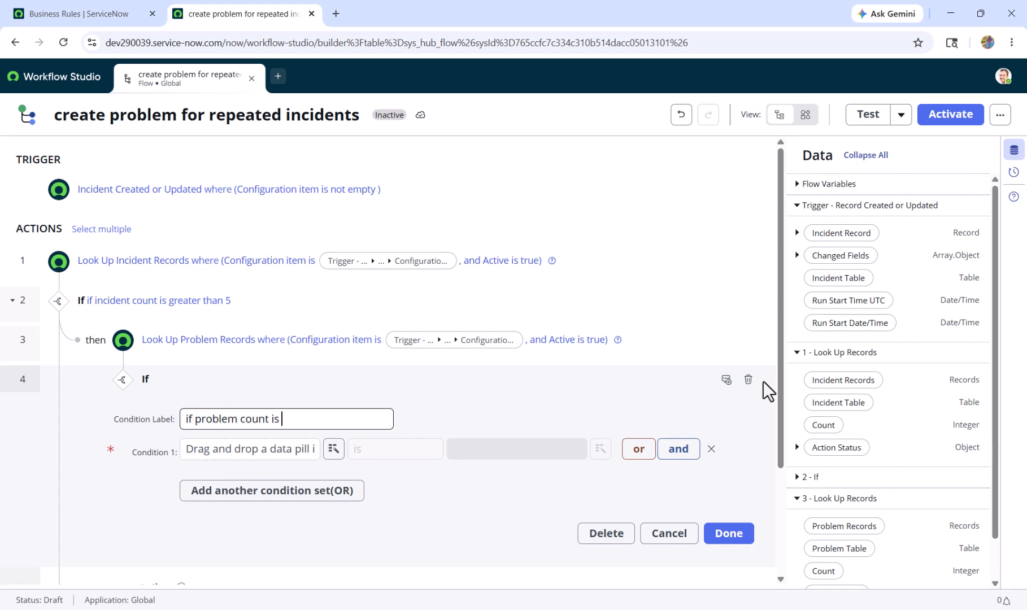
pyautogui.write('0')
# Step: Set the nested If condition so that Count from the problem lookup (step 3) is 0, and finish it
pyautogui.scroll(-1, 913, 448)
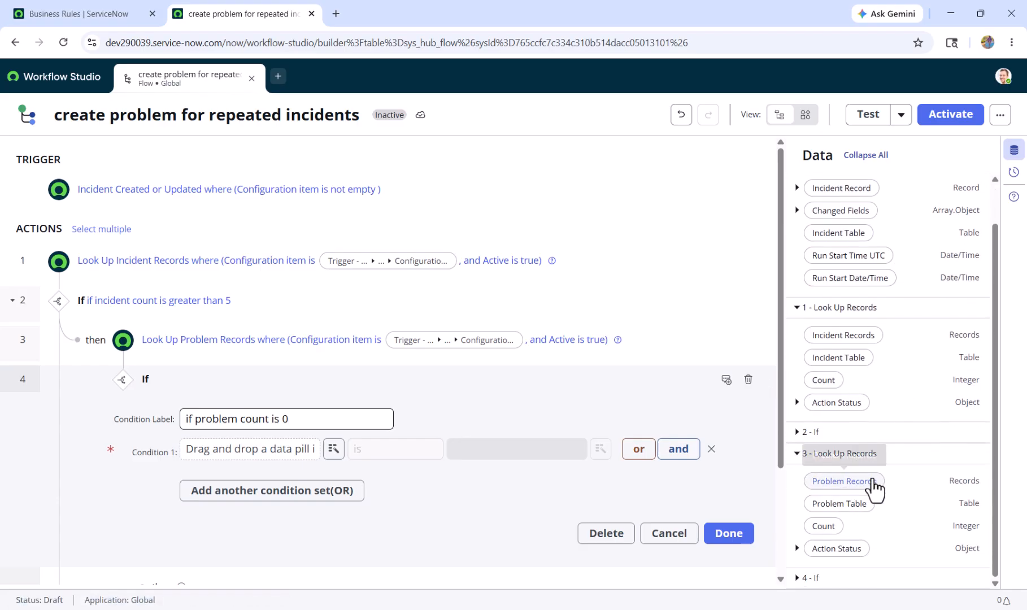
pyautogui.moveTo(824, 527); pyautogui.dragTo(262, 455)
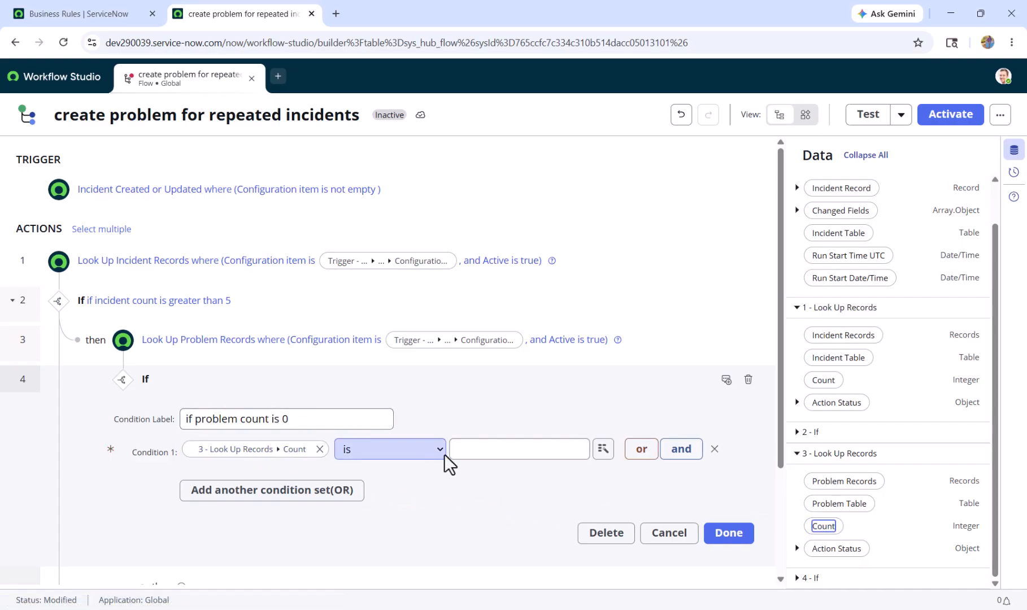
pyautogui.click(515, 459)
pyautogui.write('0')
pyautogui.click(726, 537)
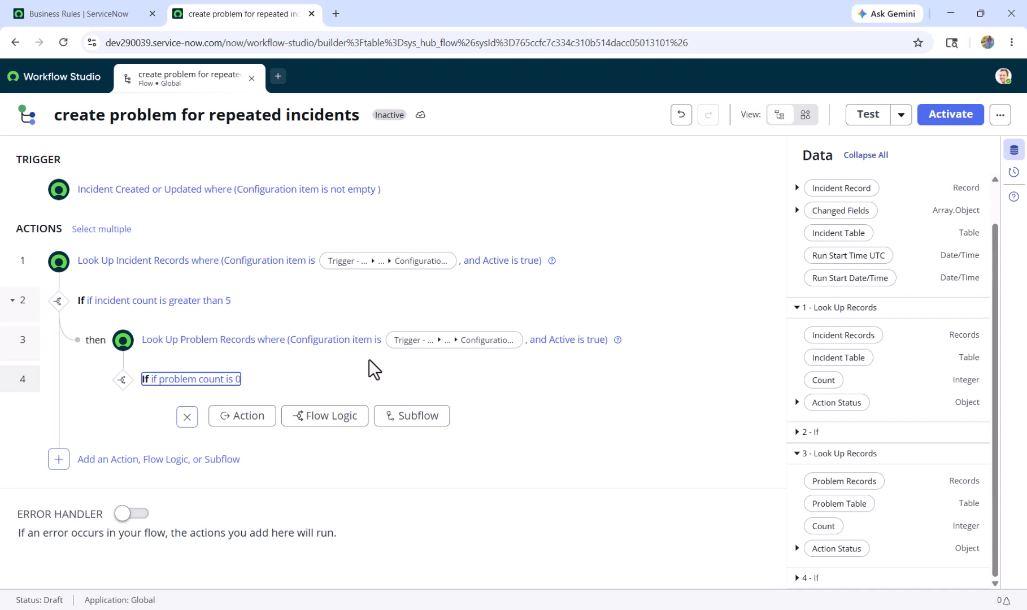
# Step: Add a Create Record action inside the problem-count If branch, using the Problem Table from step 3 as its table
pyautogui.click(246, 421)
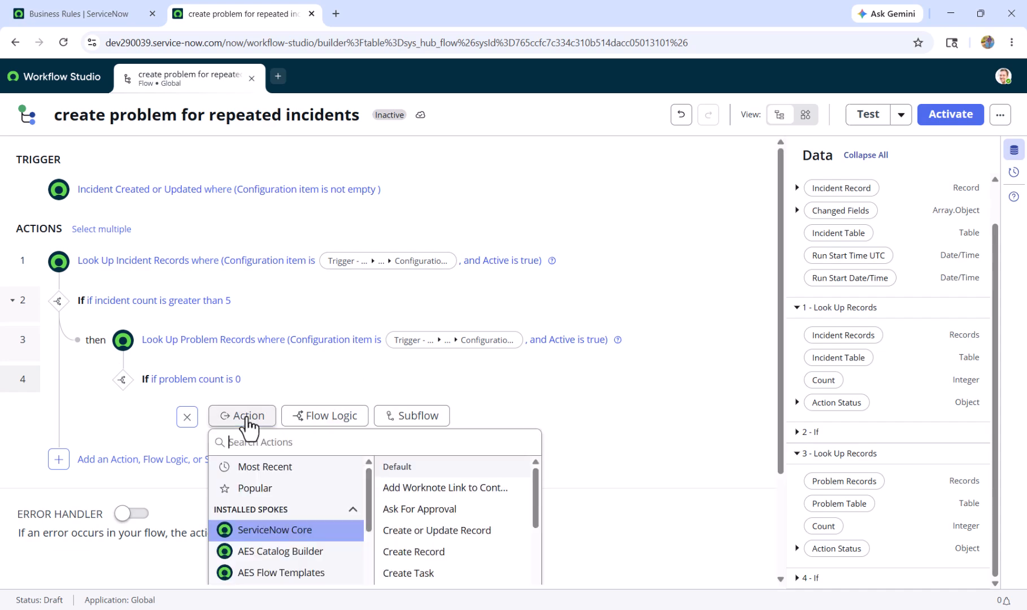
pyautogui.write('create')
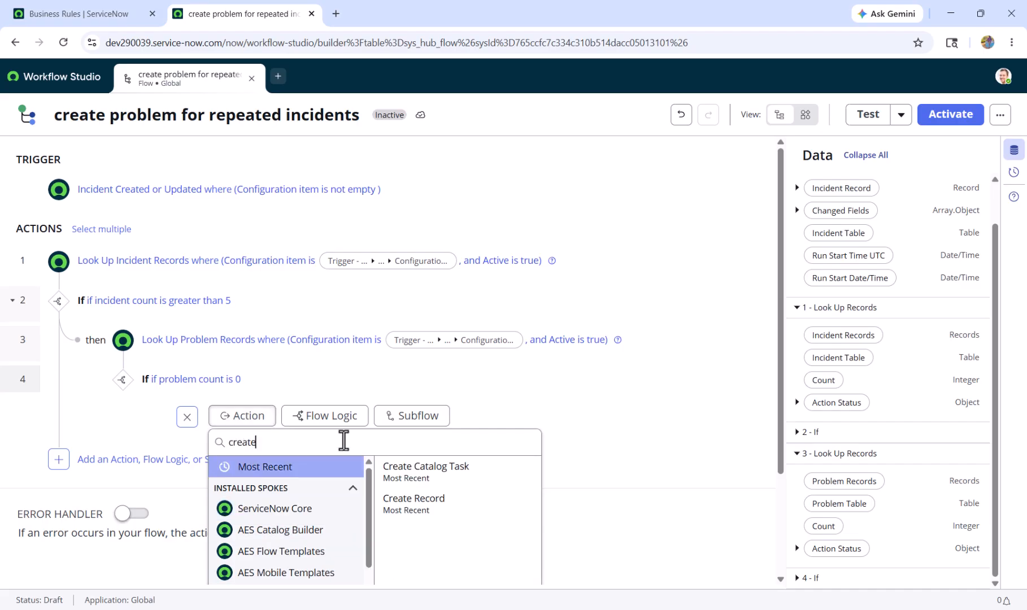
pyautogui.click(428, 509)
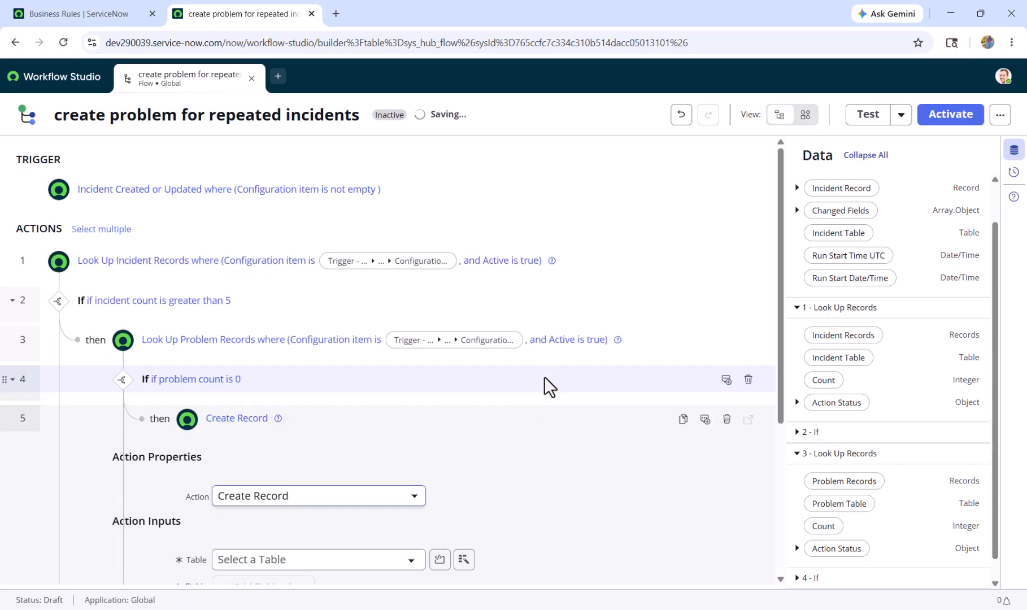
pyautogui.scroll(-1, 636, 423)
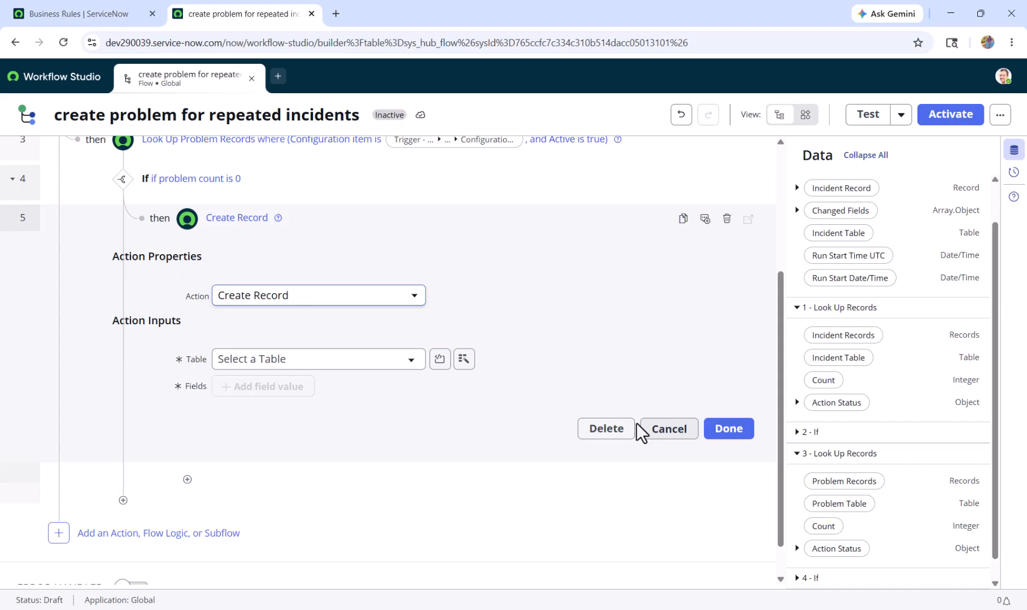
pyautogui.moveTo(867, 513); pyautogui.dragTo(346, 368)
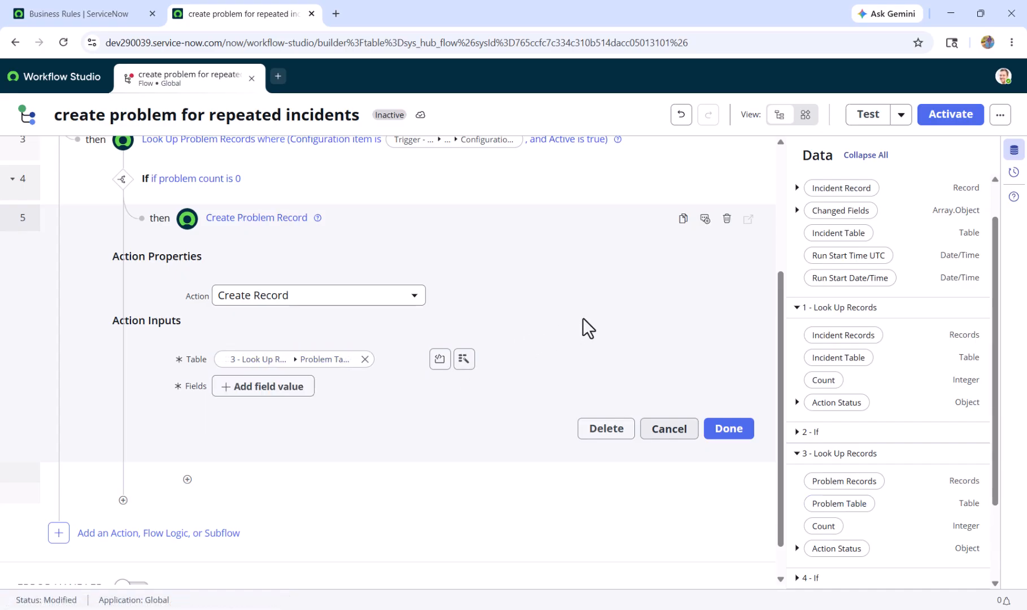
# Step: Add the Problem statement field to the Create Record action with the text "Repeated 5 incidents for CI"
pyautogui.click(238, 390)
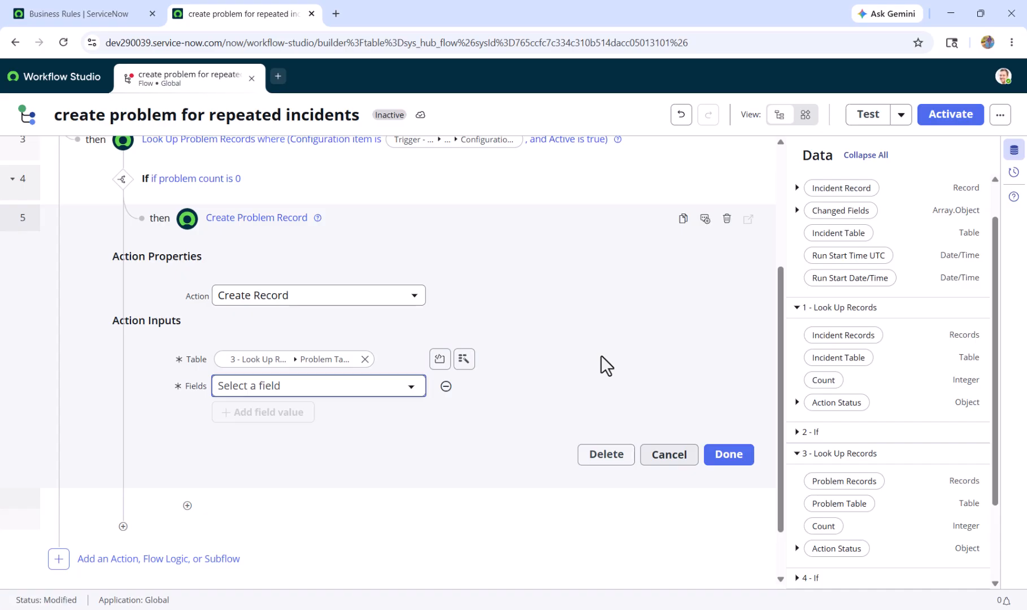
pyautogui.click(398, 384)
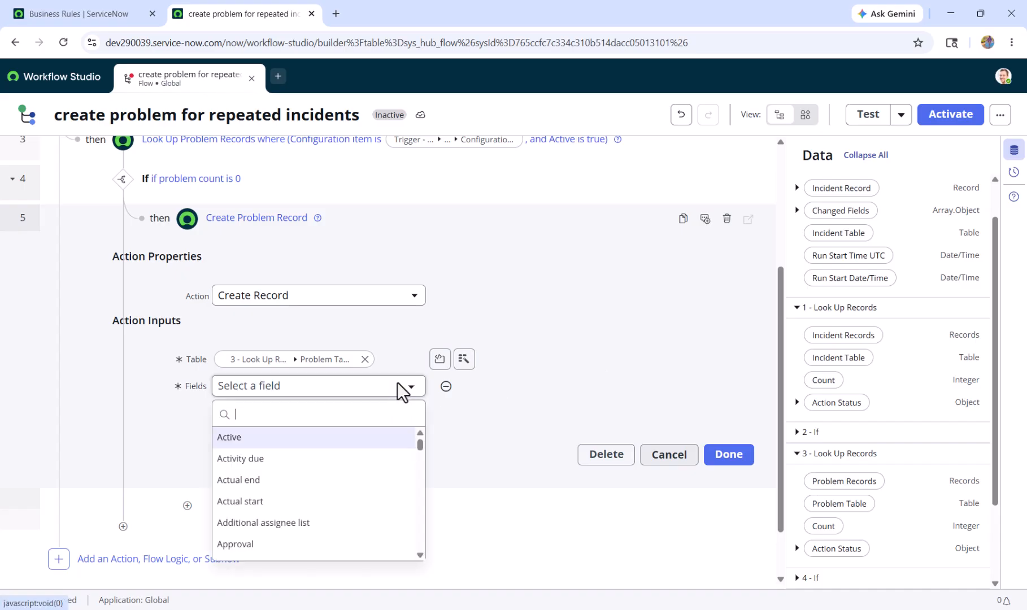
pyautogui.write('proble')
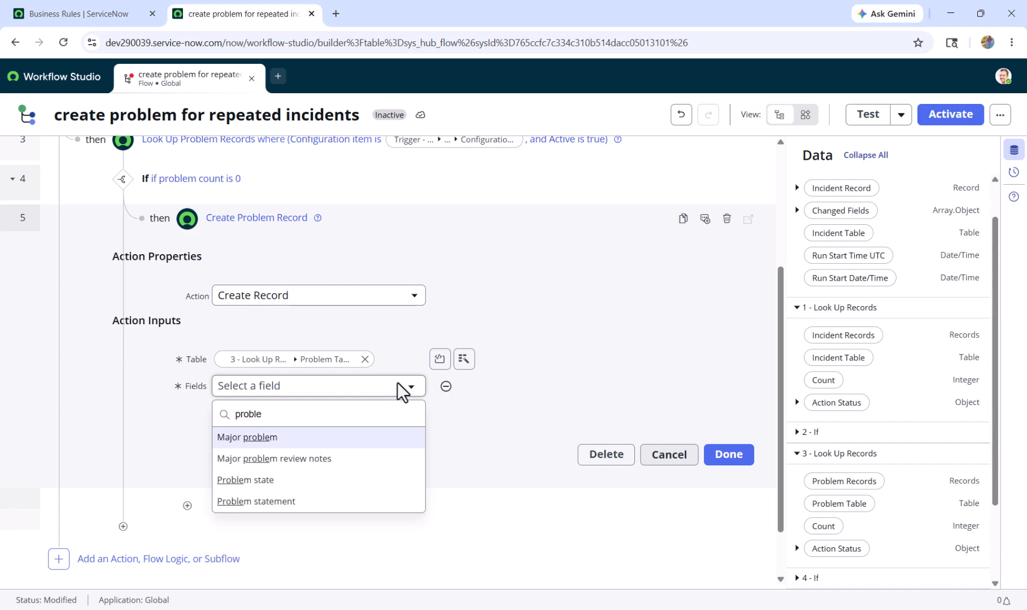
pyautogui.click(356, 503)
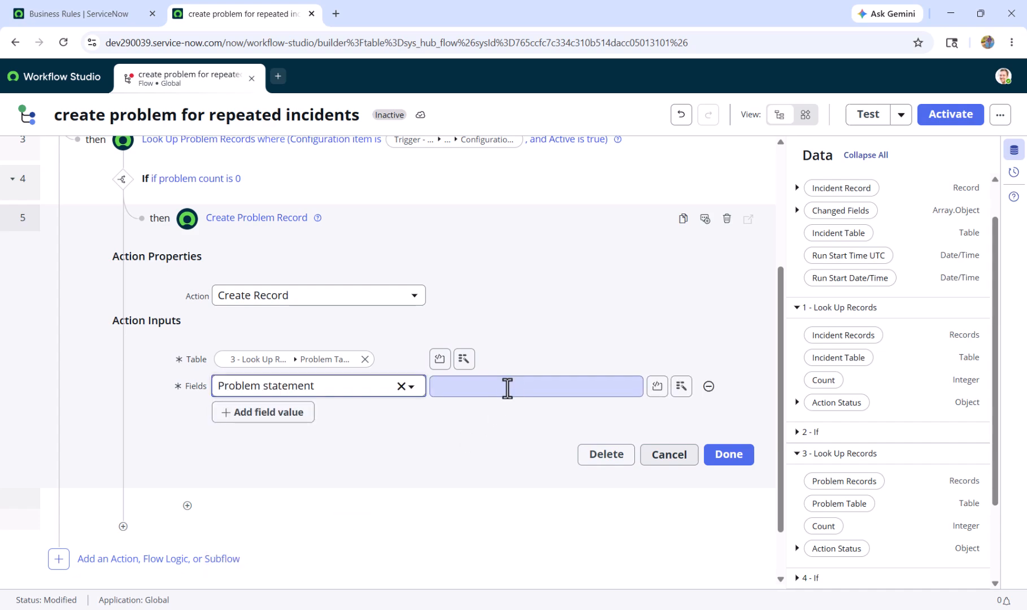
pyautogui.click(508, 387)
pyautogui.write('Repeated 5 incid')
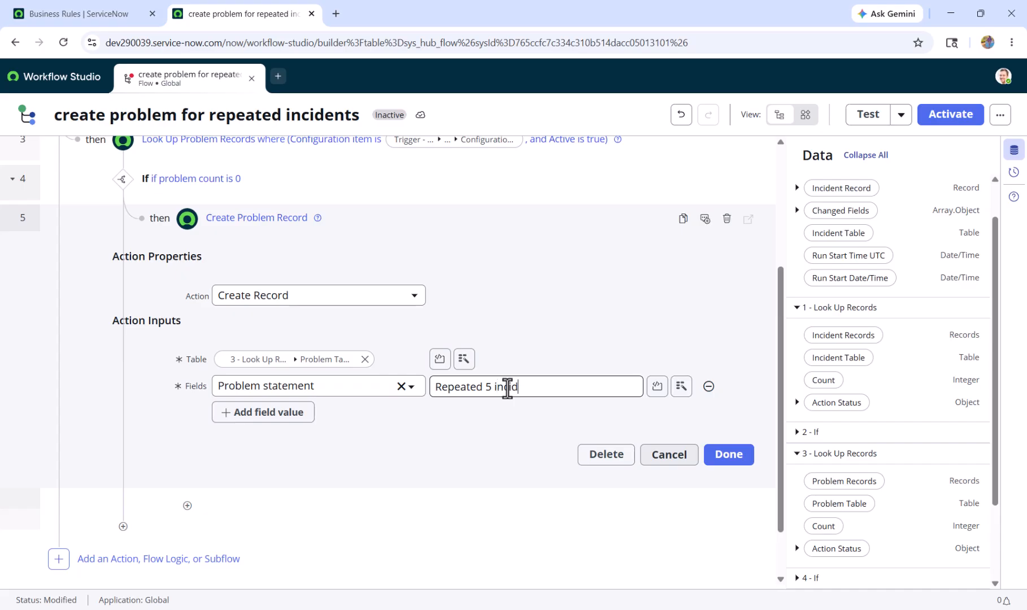
pyautogui.write('ents fro')
pyautogui.press('BackSpace')
pyautogui.write('o')
pyautogui.press('BackSpace')
pyautogui.press('BackSpace')
pyautogui.write('or CI')
# Step: Append the Name of the trigger Incident Record's Configuration item as a data pill to the Problem statement value
pyautogui.click(682, 389)
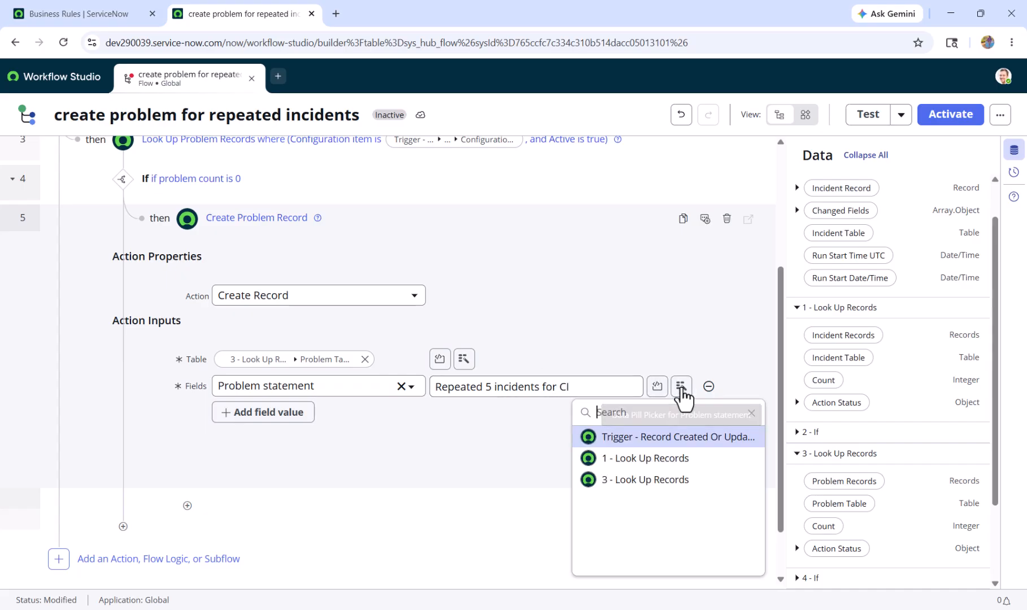
pyautogui.click(714, 441)
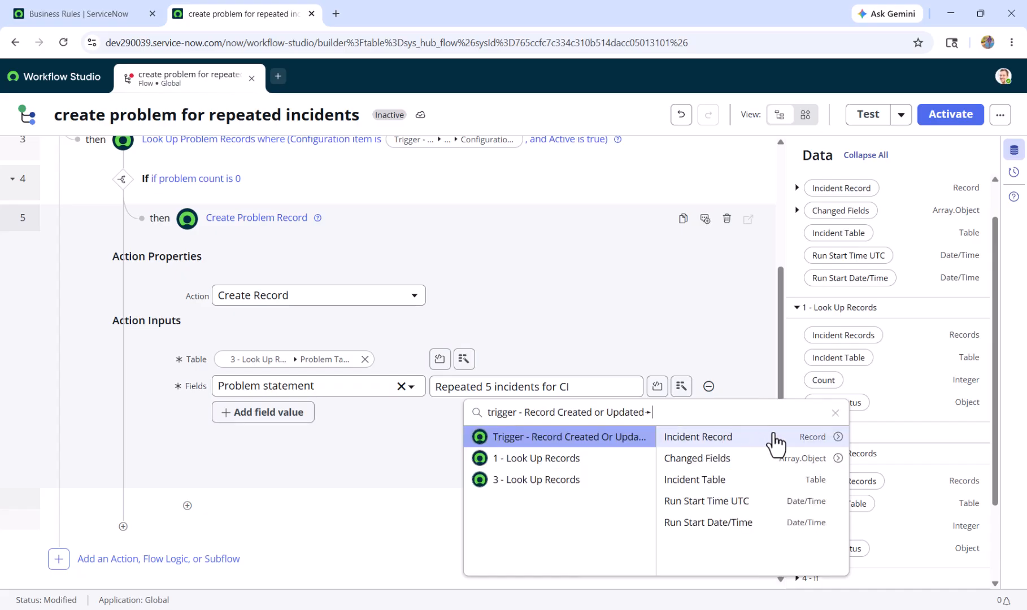
pyautogui.click(839, 438)
pyautogui.scroll(-10, 885, 520)
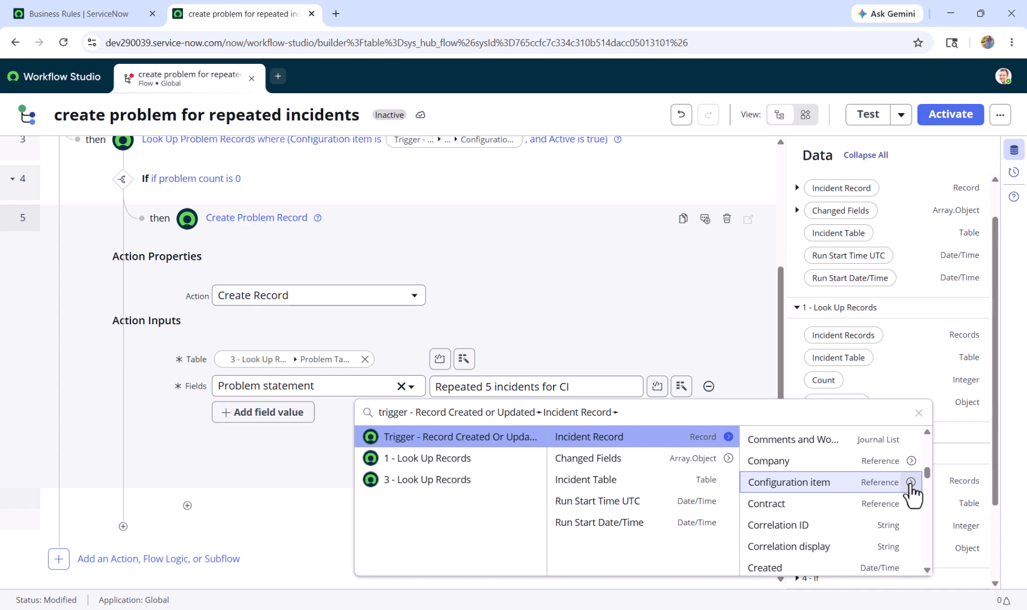
pyautogui.click(911, 483)
pyautogui.scroll(-10, 876, 527)
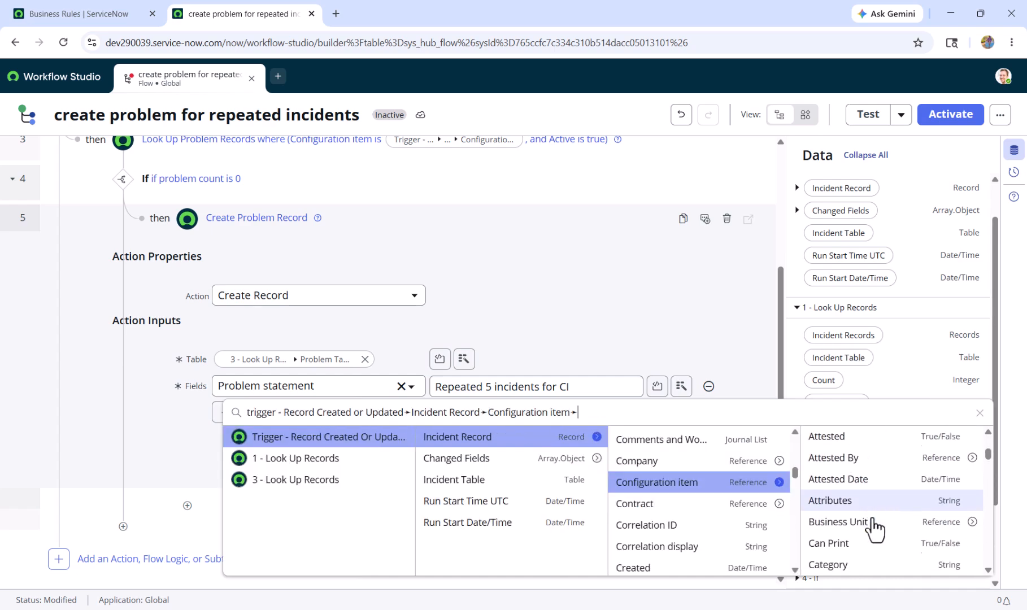
pyautogui.scroll(-10, 875, 527)
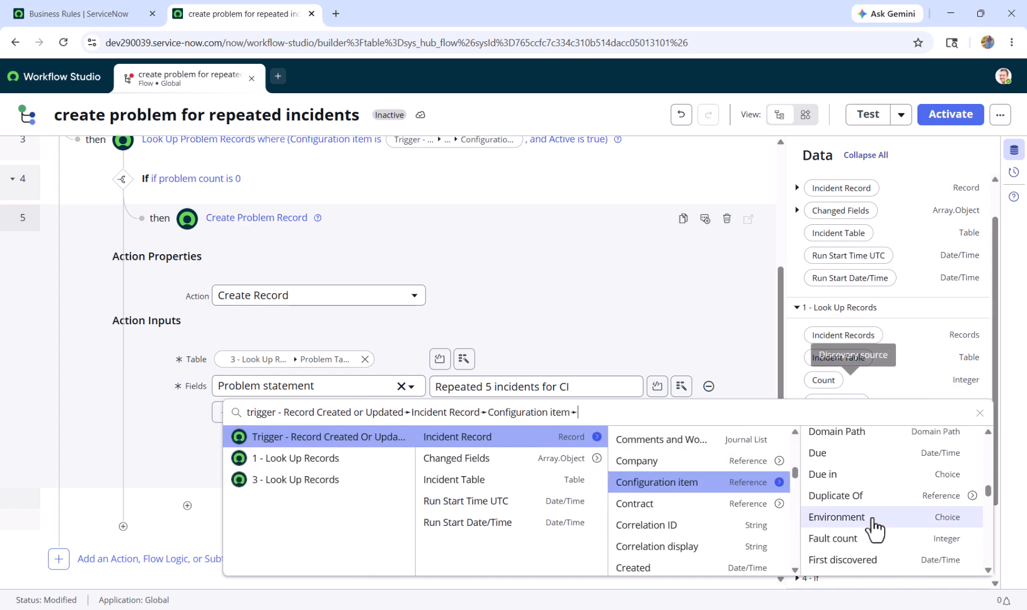
pyautogui.scroll(-5, 875, 527)
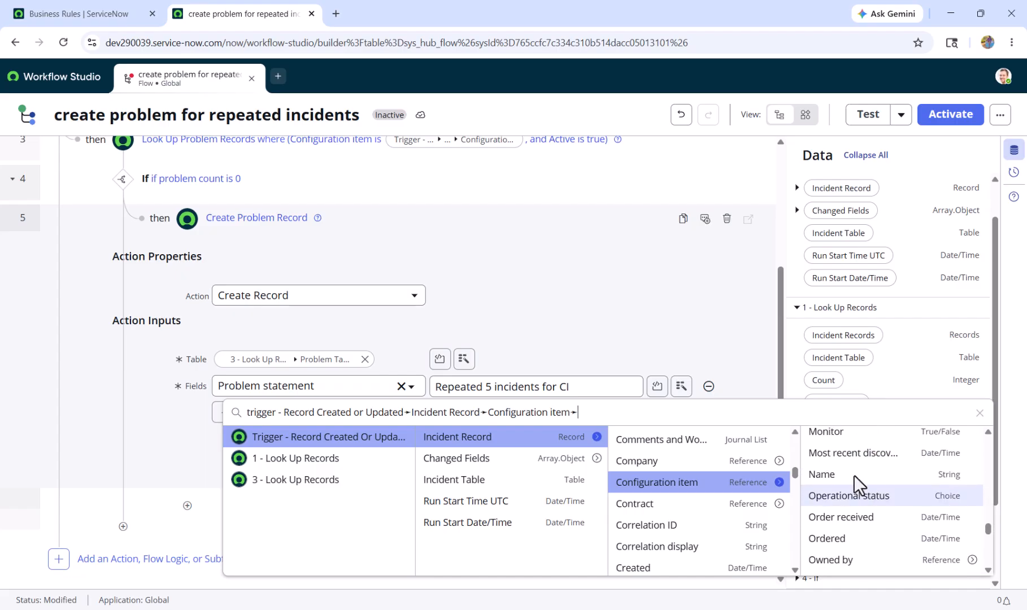
pyautogui.click(852, 476)
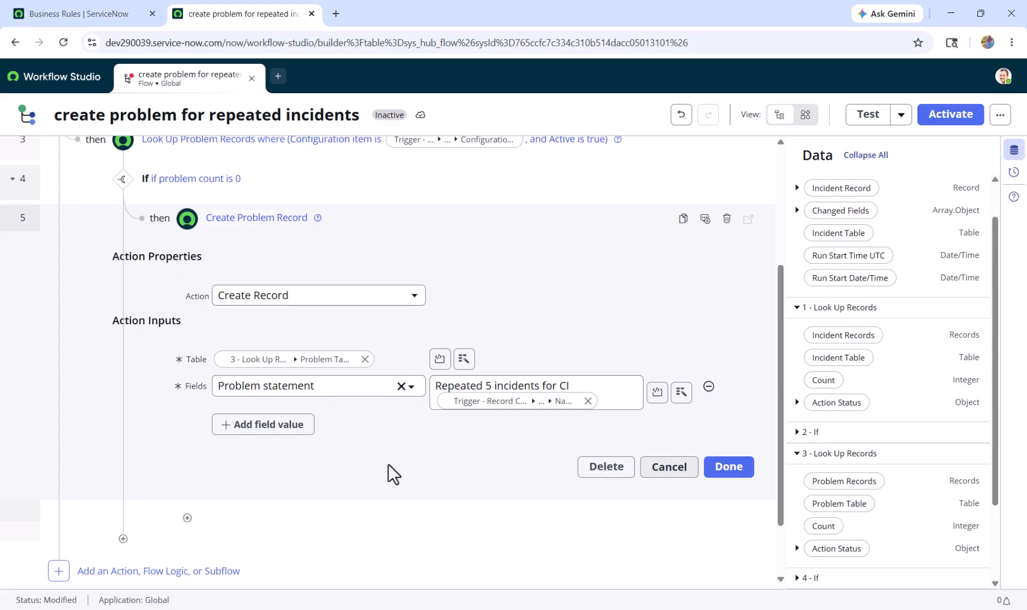
# Step: Add the Description field with the value "More than 5 incidents repeated" and finish the Create Record action
pyautogui.click(259, 433)
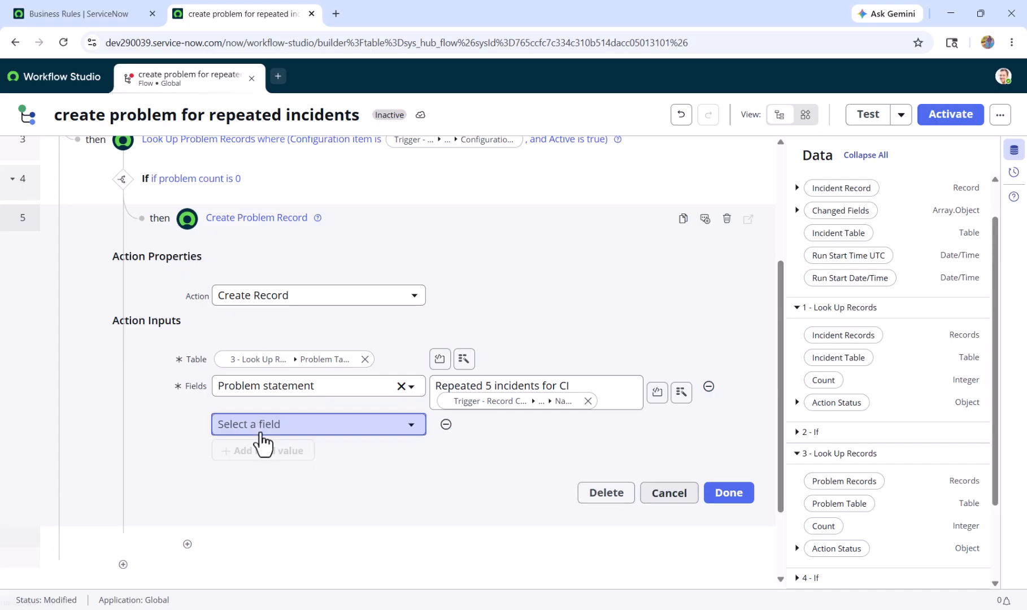
pyautogui.click(326, 424)
pyautogui.write('desc')
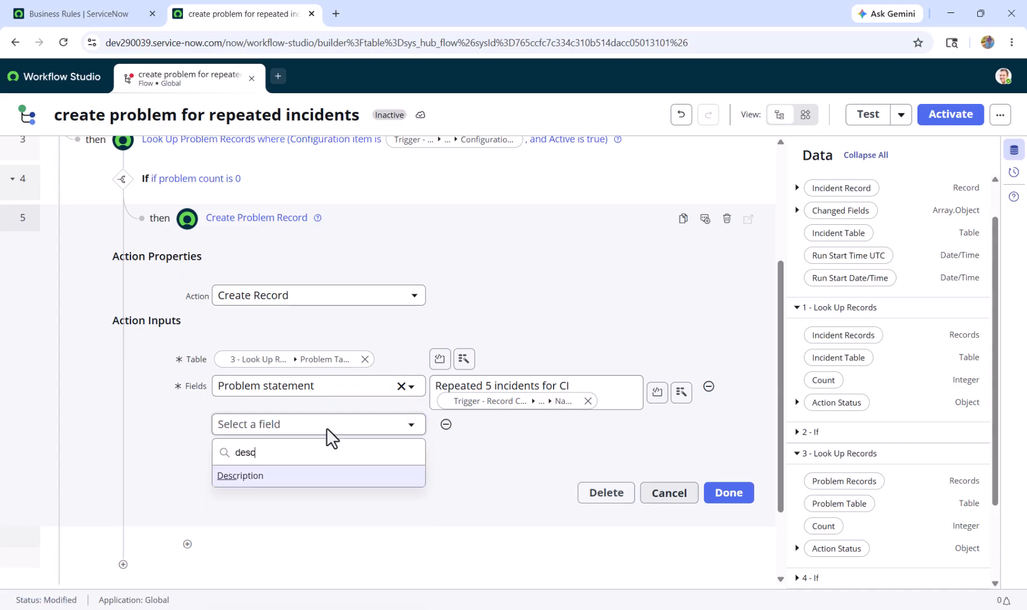
pyautogui.click(277, 477)
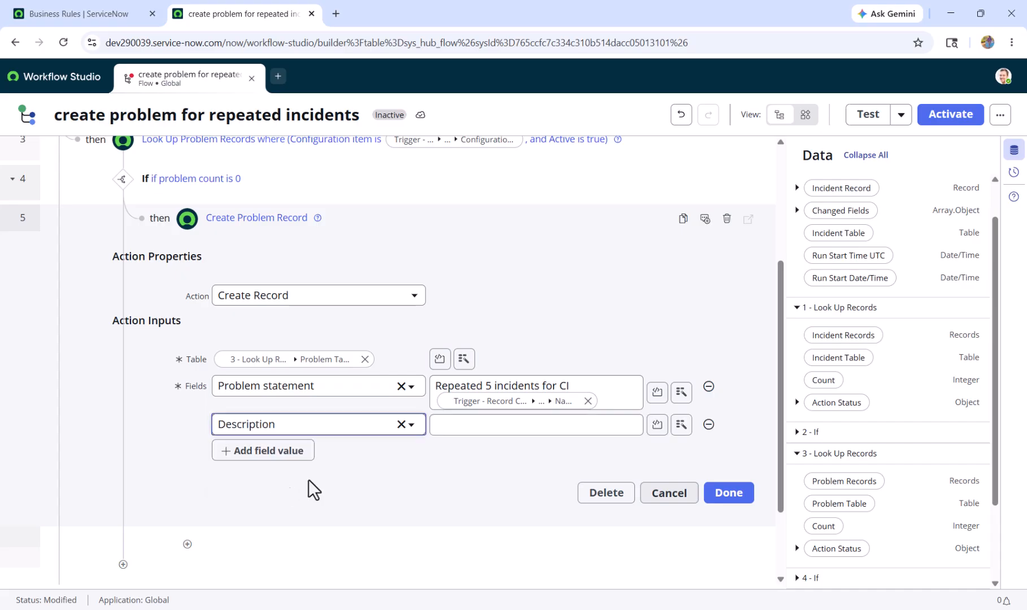
pyautogui.click(474, 428)
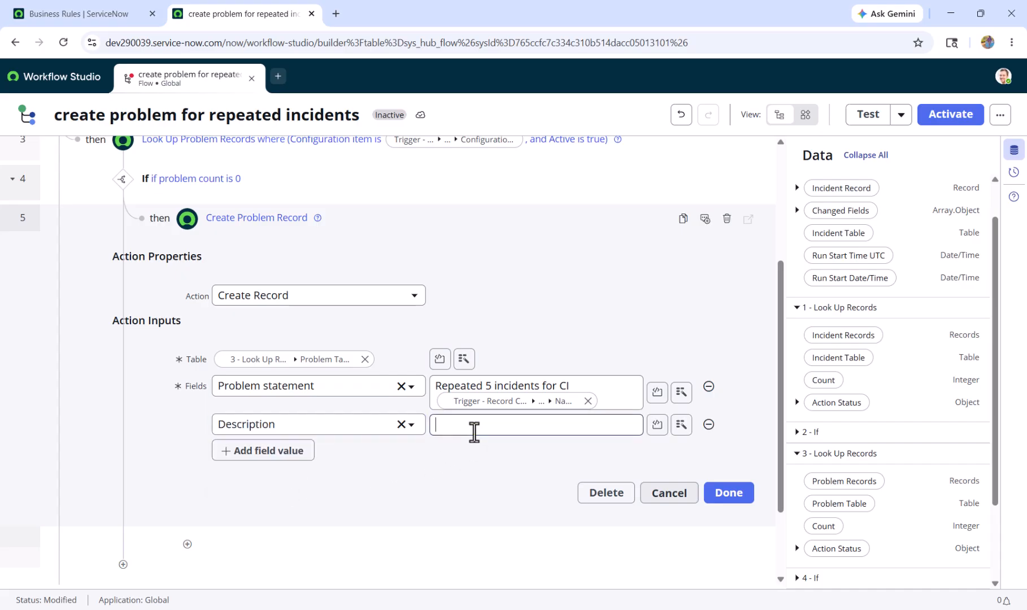
pyautogui.write('More than 5 incidents repeated')
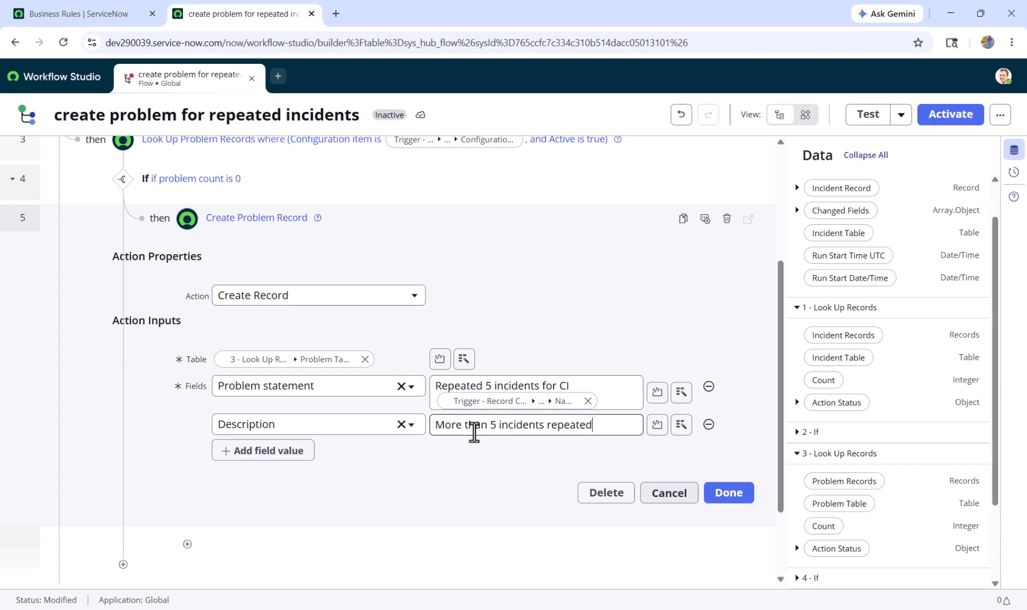
pyautogui.click(734, 497)
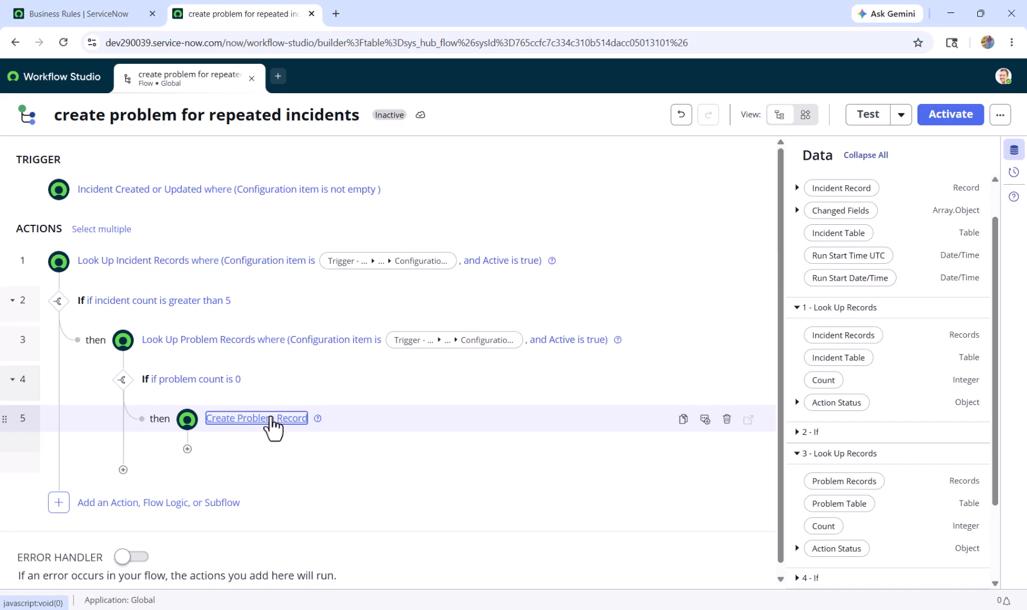
# Step: Add For Each flow logic after the Create Problem Record action, looping over the Incident Records from step 1
pyautogui.click(188, 448)
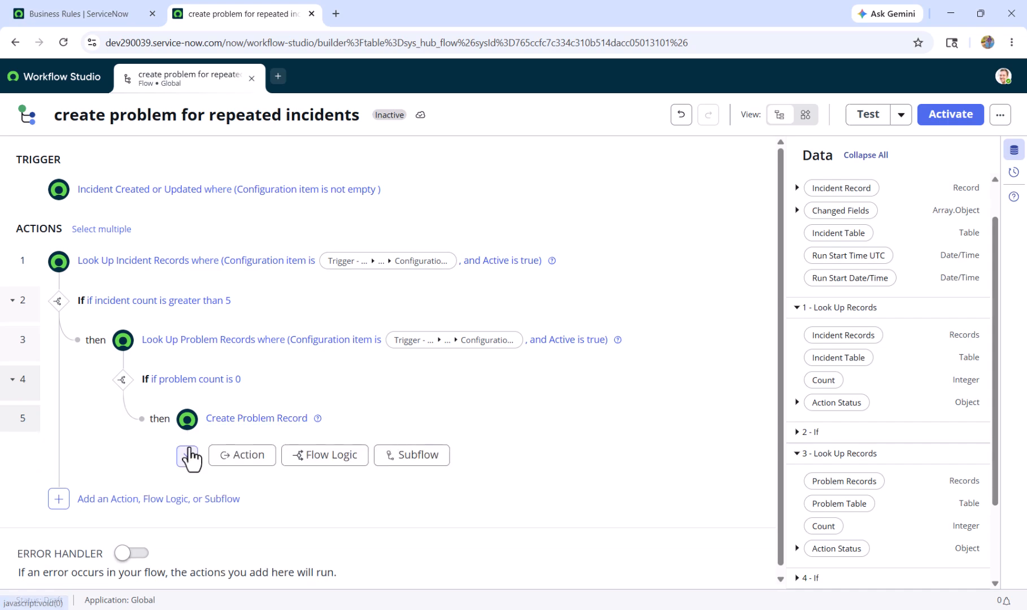
pyautogui.click(343, 463)
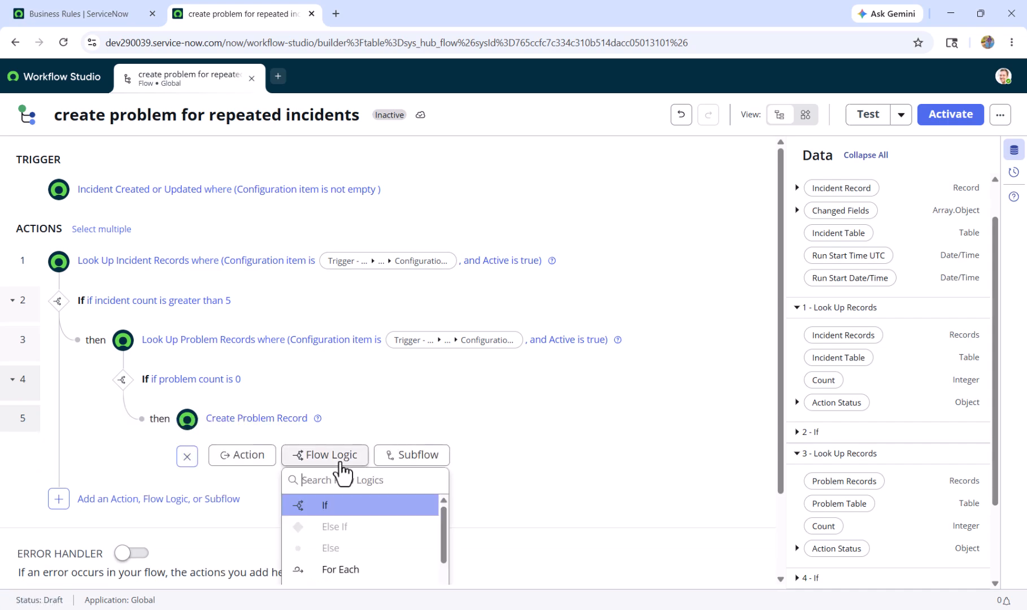
pyautogui.click(328, 570)
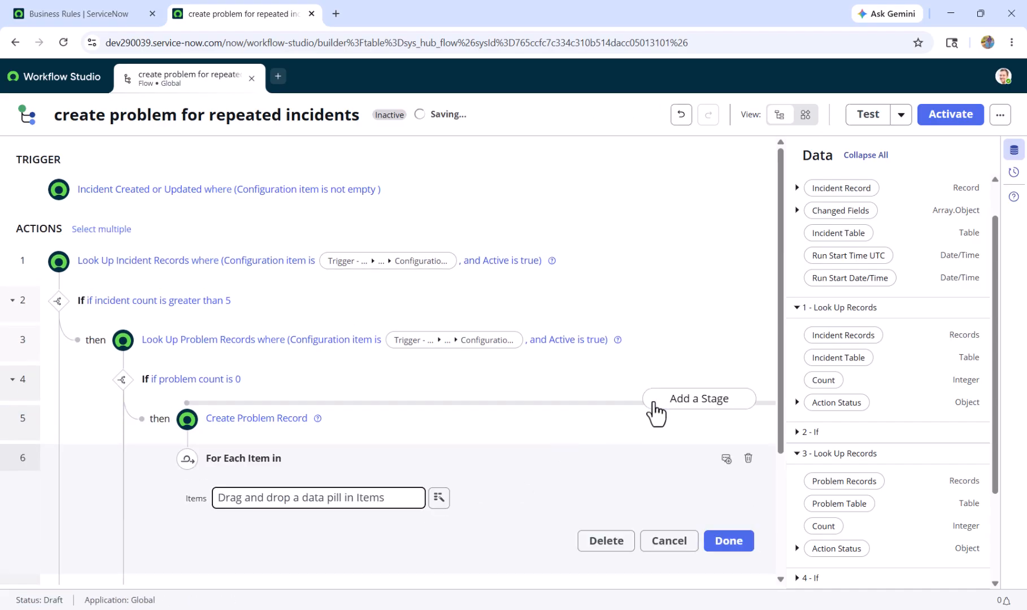
pyautogui.scroll(-2, 661, 413)
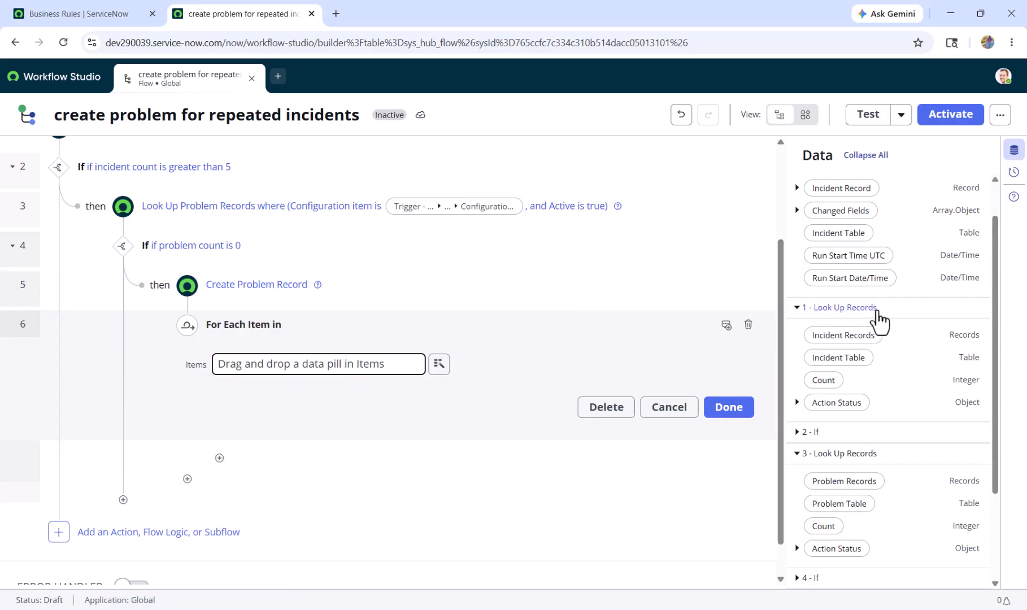
pyautogui.moveTo(848, 351); pyautogui.dragTo(320, 373)
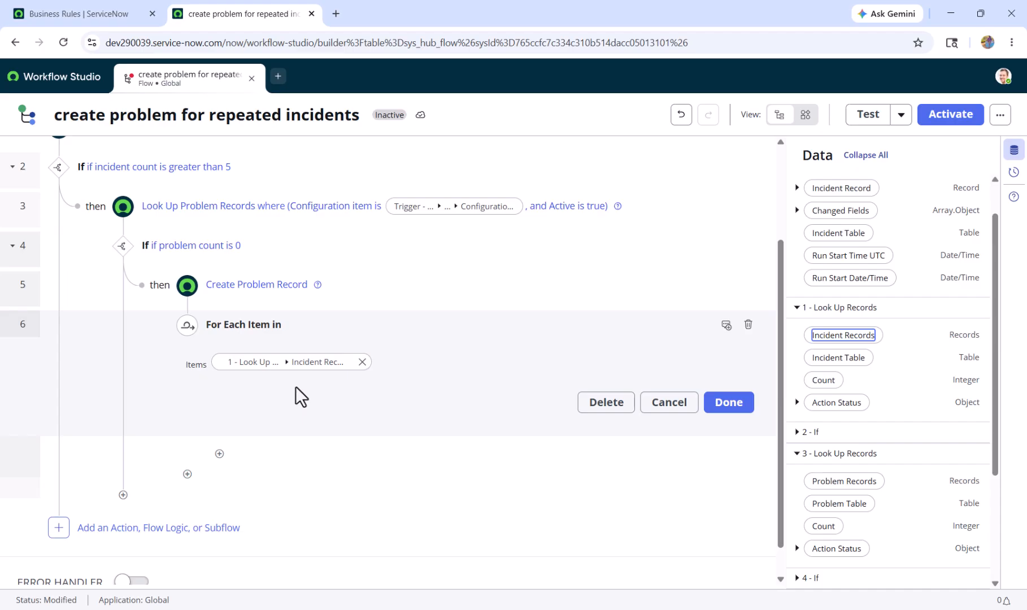
pyautogui.click(735, 406)
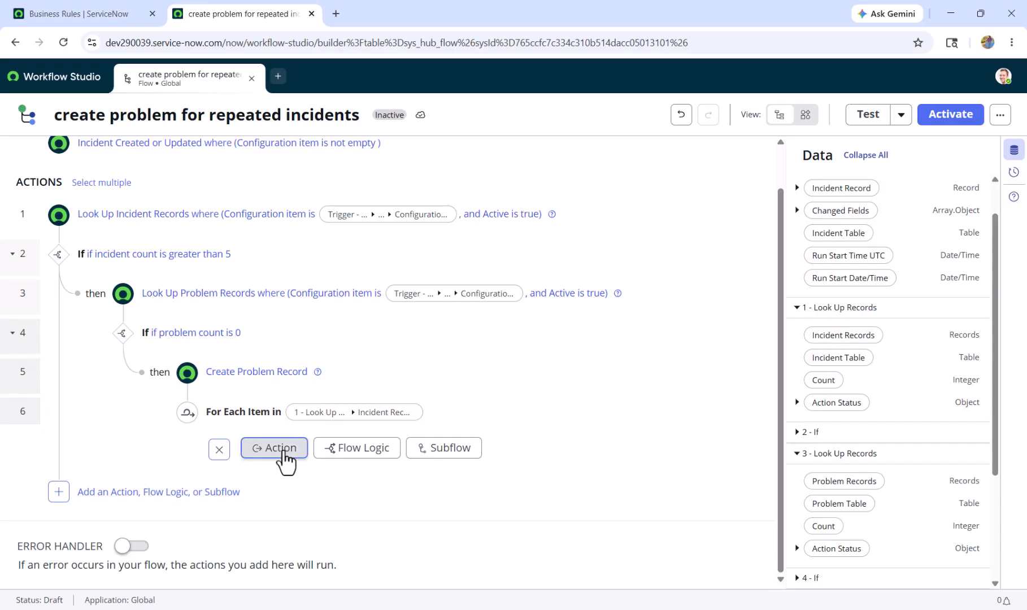
# Step: Add an Update Record action inside the For Each loop and set its record to the loop's Incident Record
pyautogui.click(285, 461)
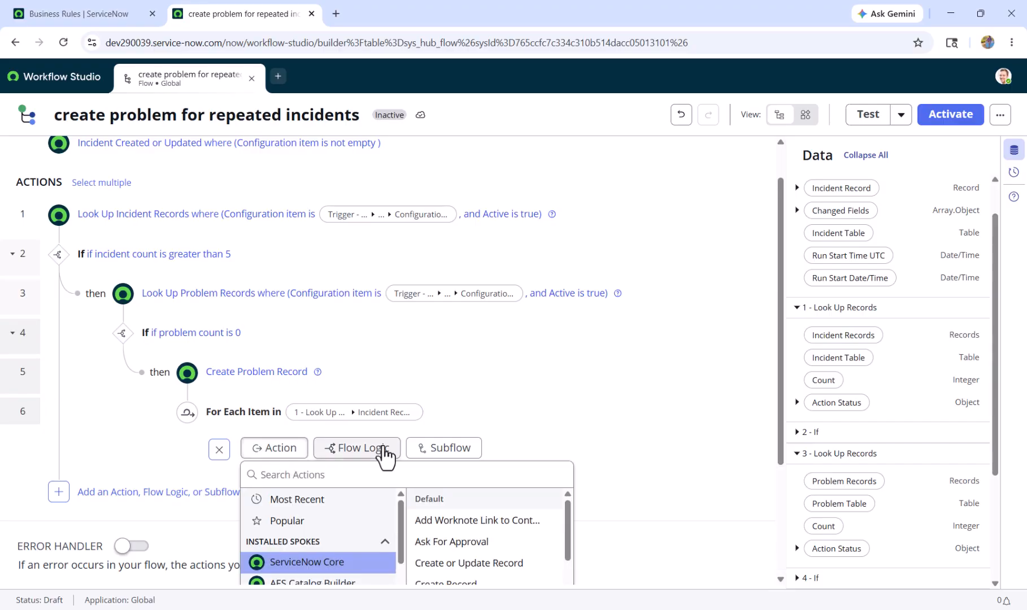
pyautogui.write('u')
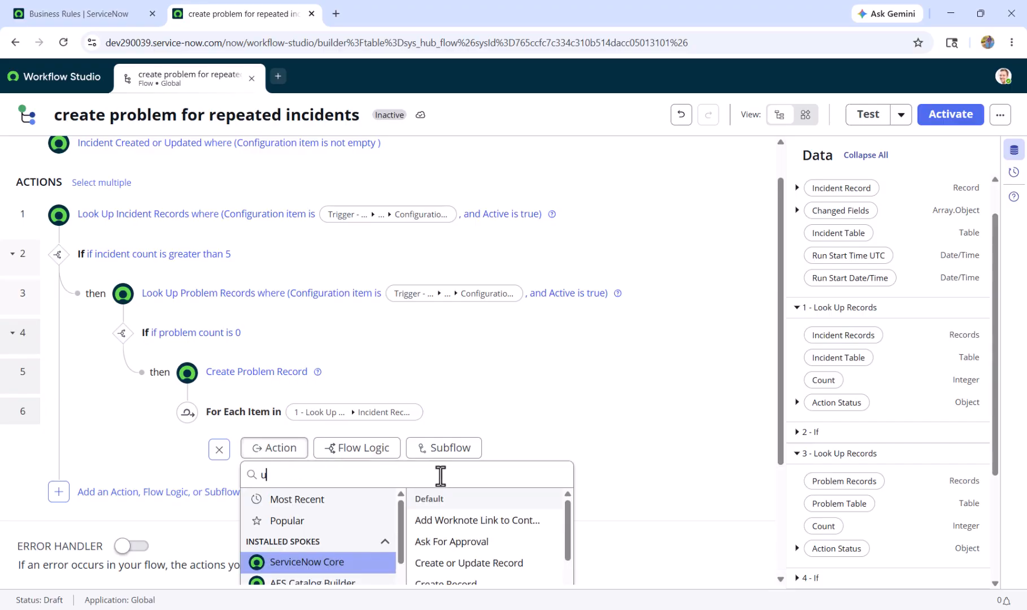
pyautogui.write('pdate')
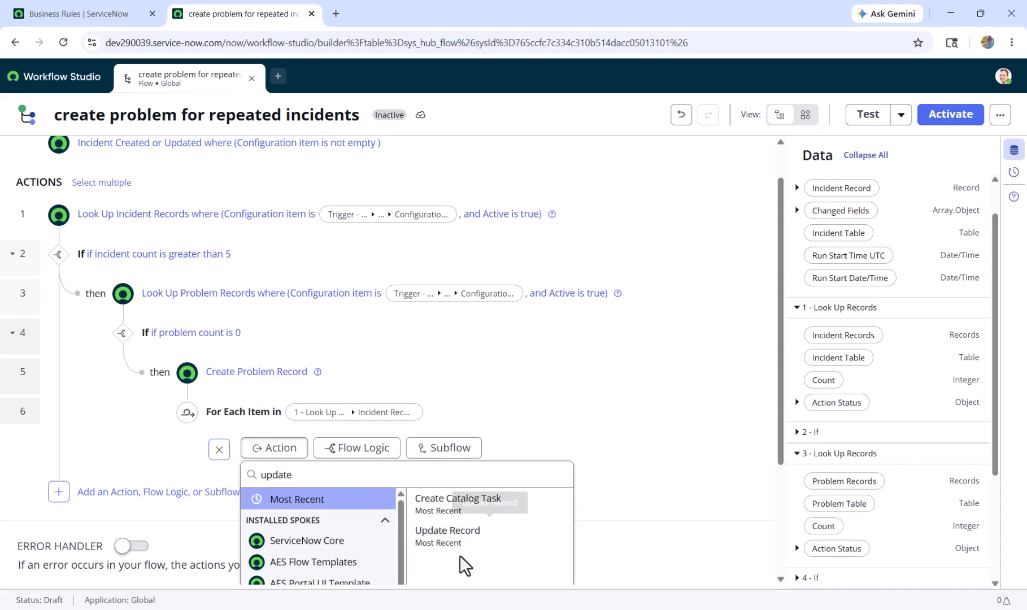
pyautogui.click(466, 555)
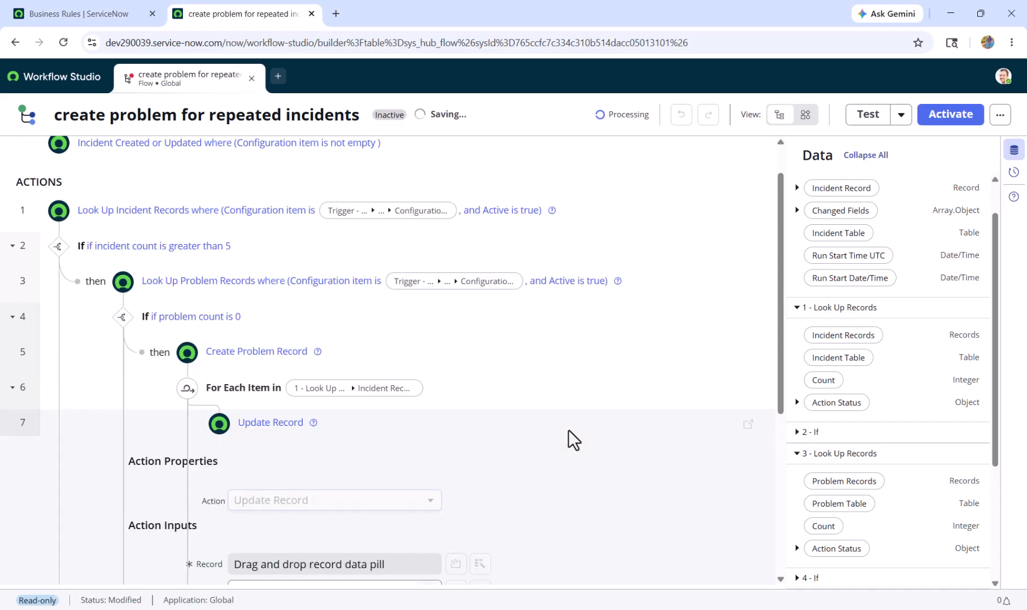
pyautogui.scroll(-1, 594, 410)
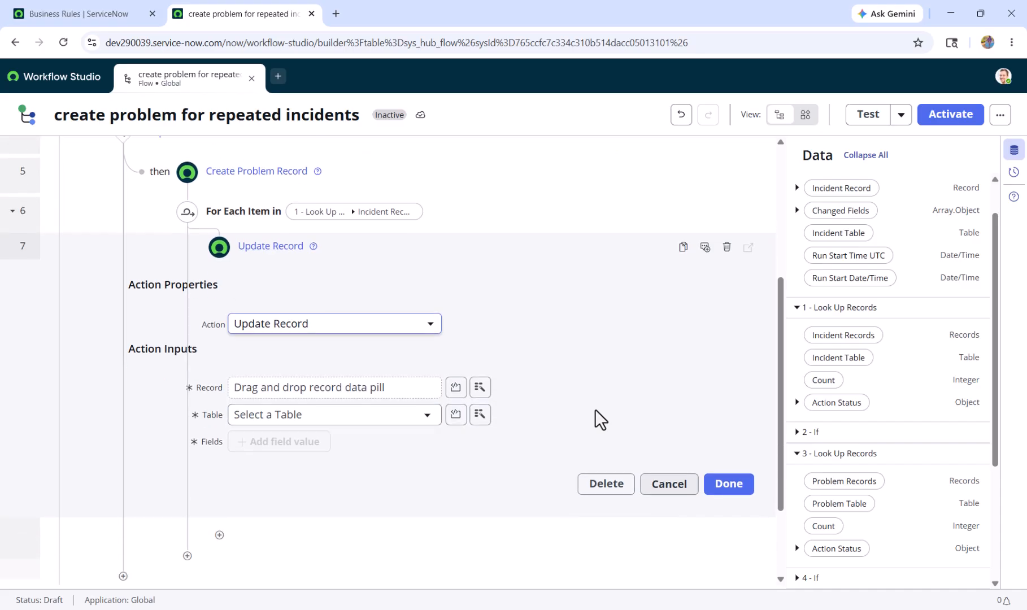
pyautogui.scroll(-2, 978, 513)
pyautogui.scroll(-1, 978, 514)
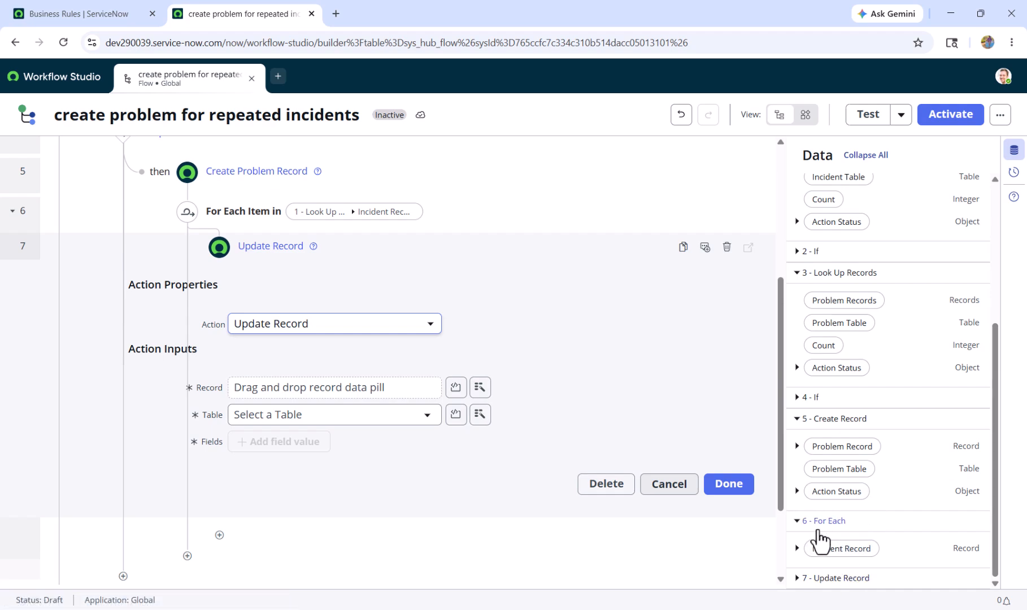
pyautogui.moveTo(841, 555); pyautogui.dragTo(315, 388)
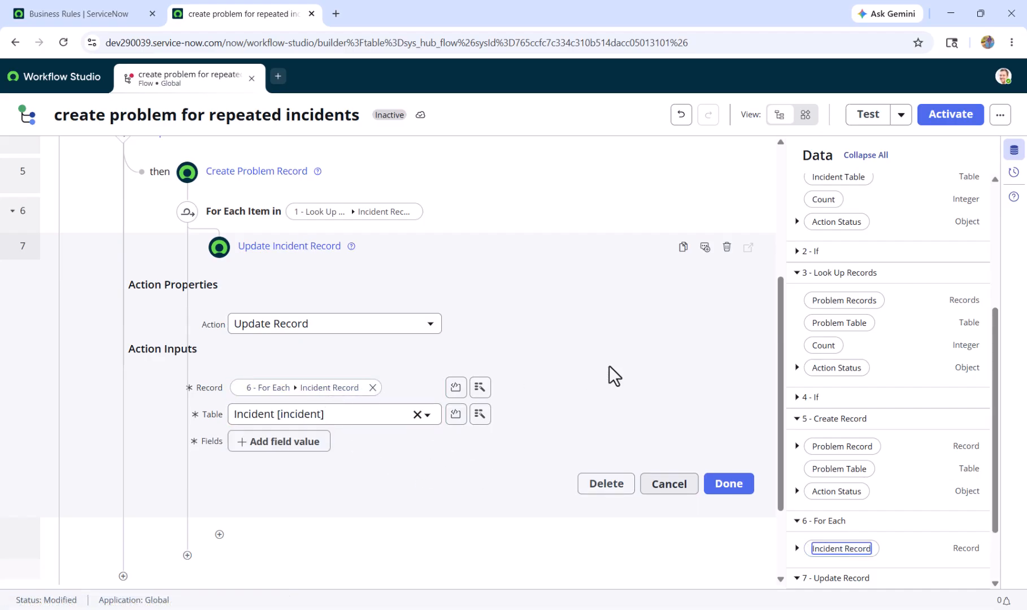
# Step: Add the Problem field to the Update Record action with the Problem Record from step 5 as its value
pyautogui.click(278, 455)
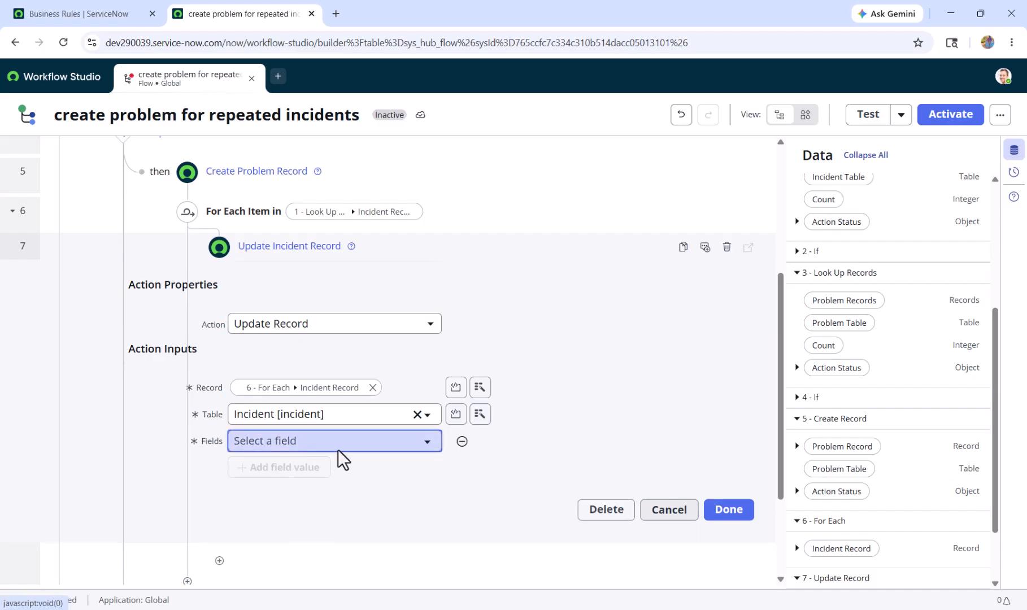
pyautogui.click(337, 449)
pyautogui.write('pro')
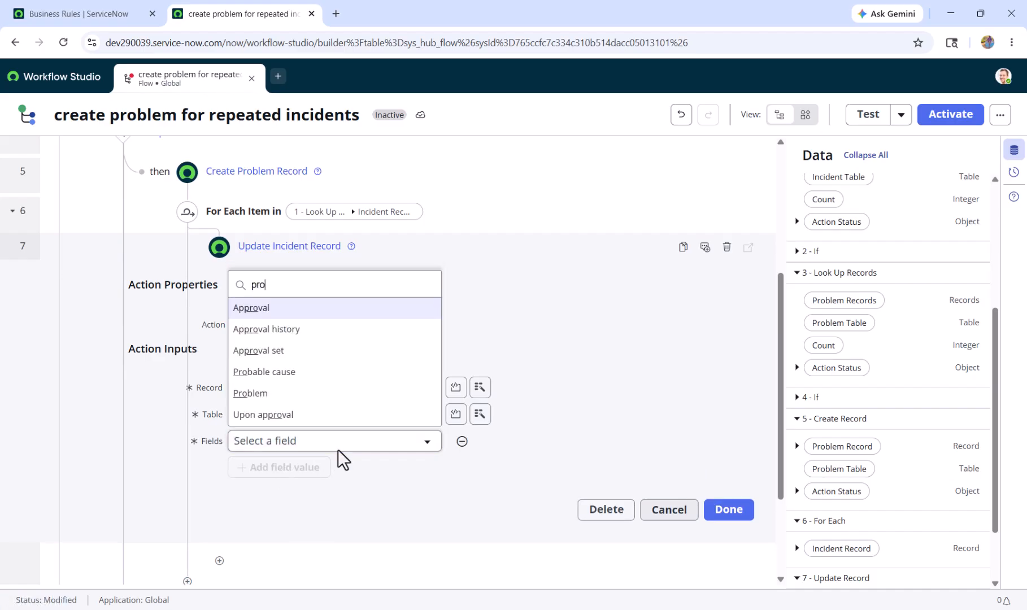
pyautogui.write('b')
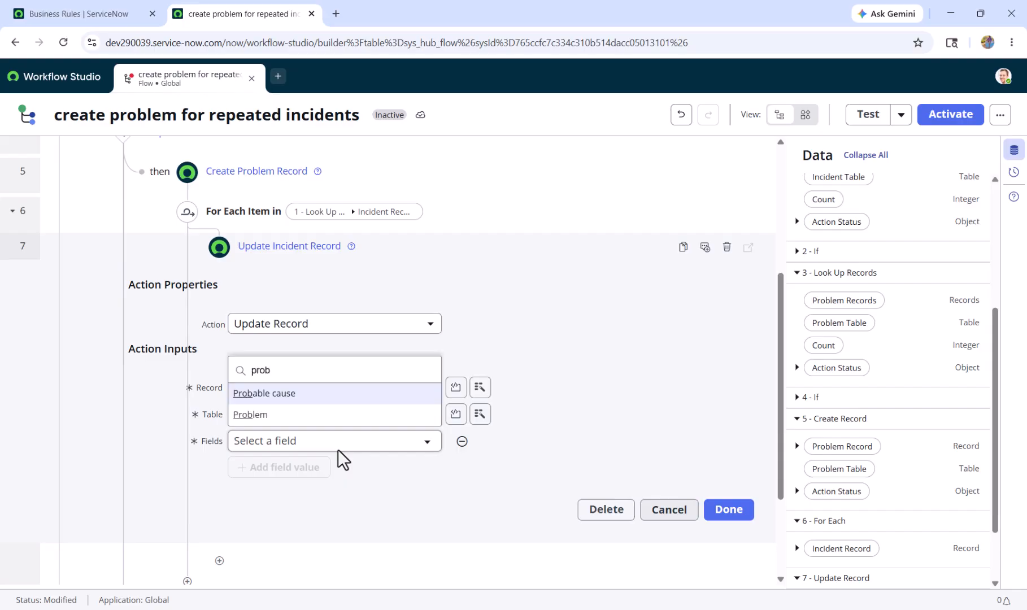
pyautogui.click(332, 418)
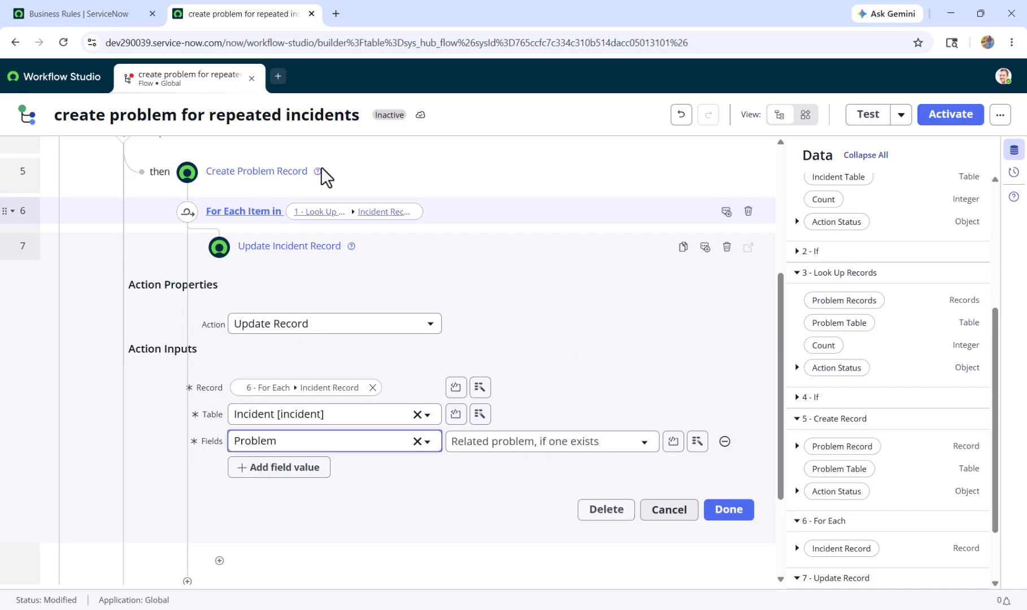
pyautogui.moveTo(842, 447); pyautogui.dragTo(568, 441)
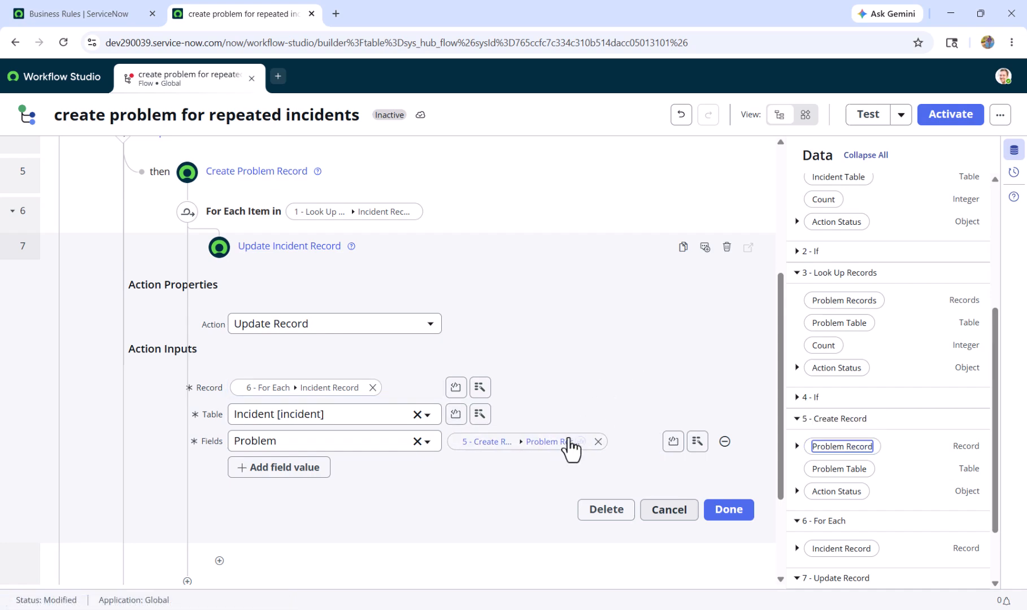
# Step: Add the Work notes field to the Update Record action with the text "Auto linked to the problem record"
pyautogui.click(305, 475)
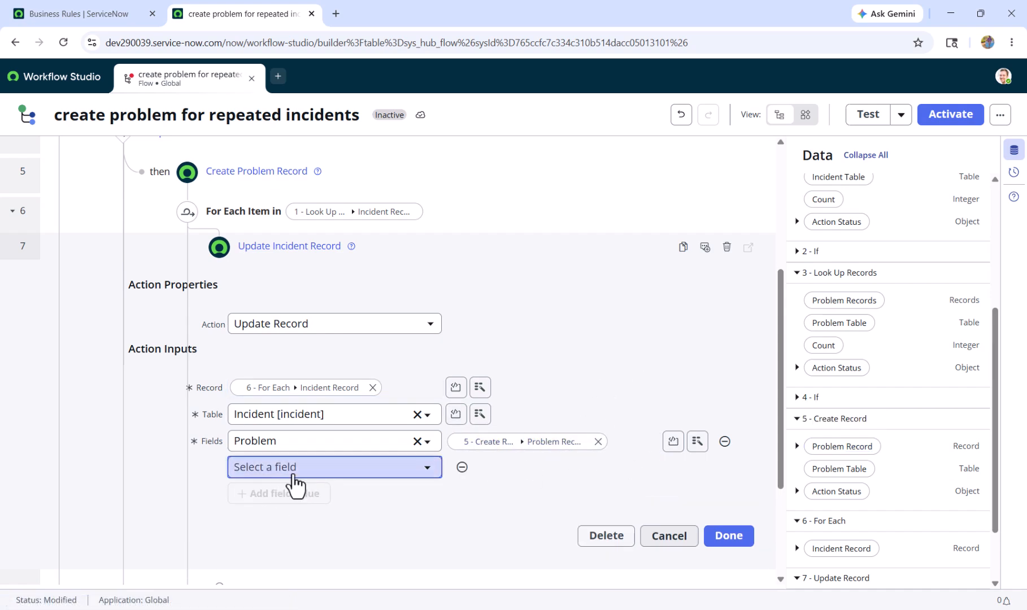
pyautogui.click(294, 469)
pyautogui.write('wor')
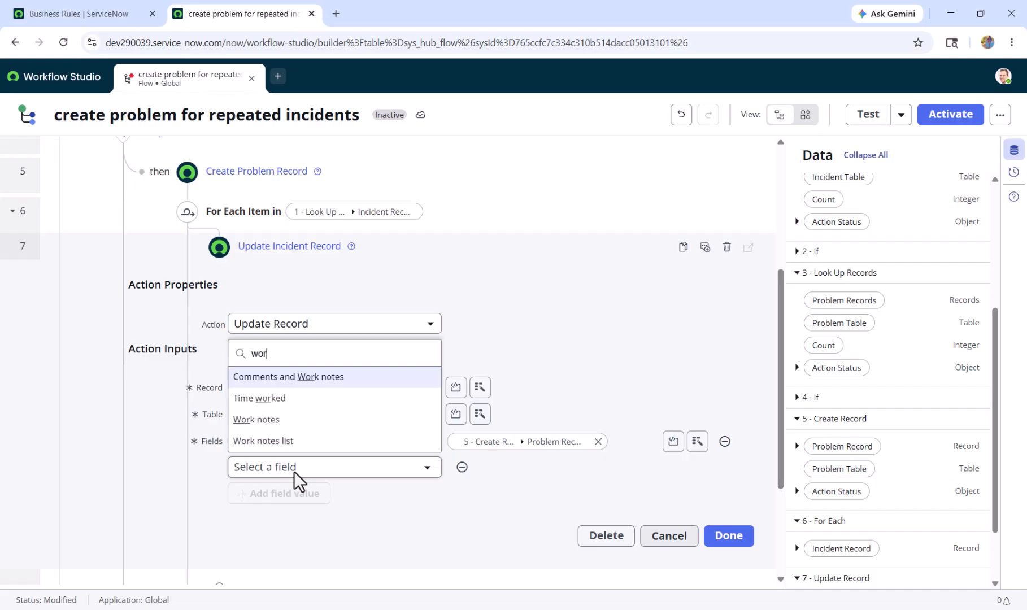
pyautogui.click(319, 420)
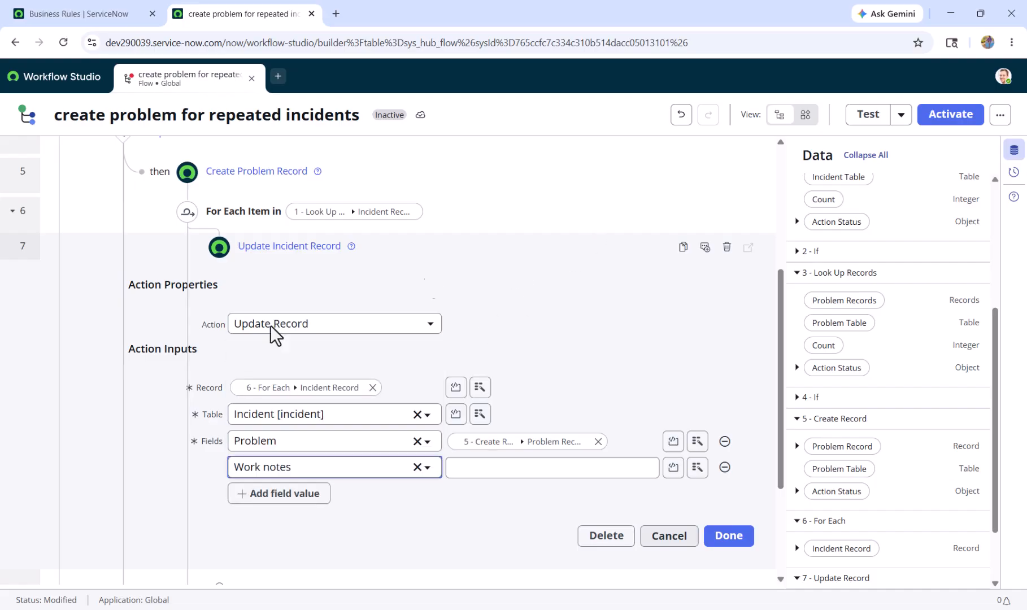
pyautogui.click(546, 473)
pyautogui.write('Auto l')
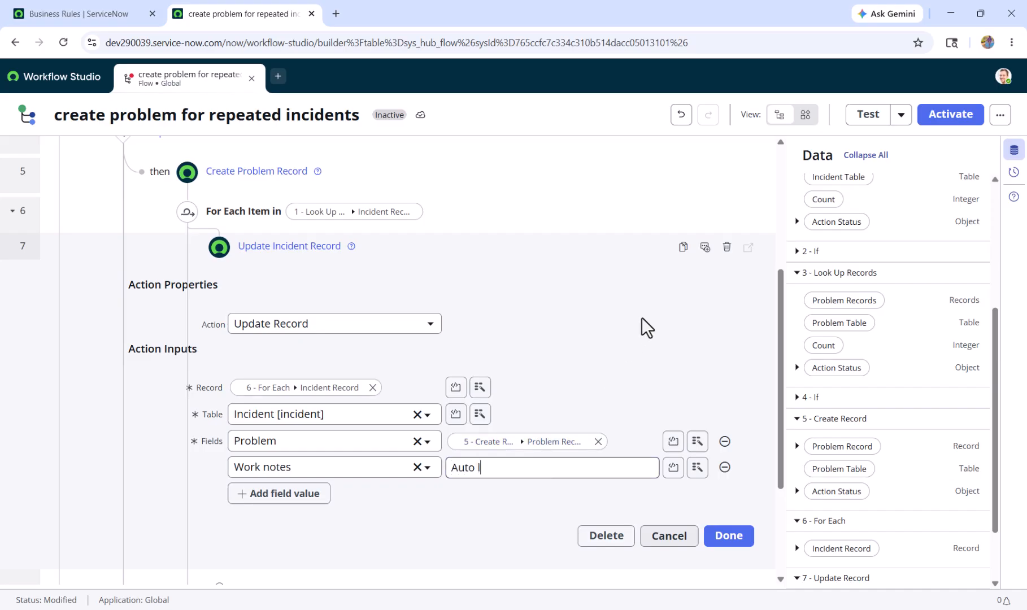
pyautogui.write('inked to the problem rde')
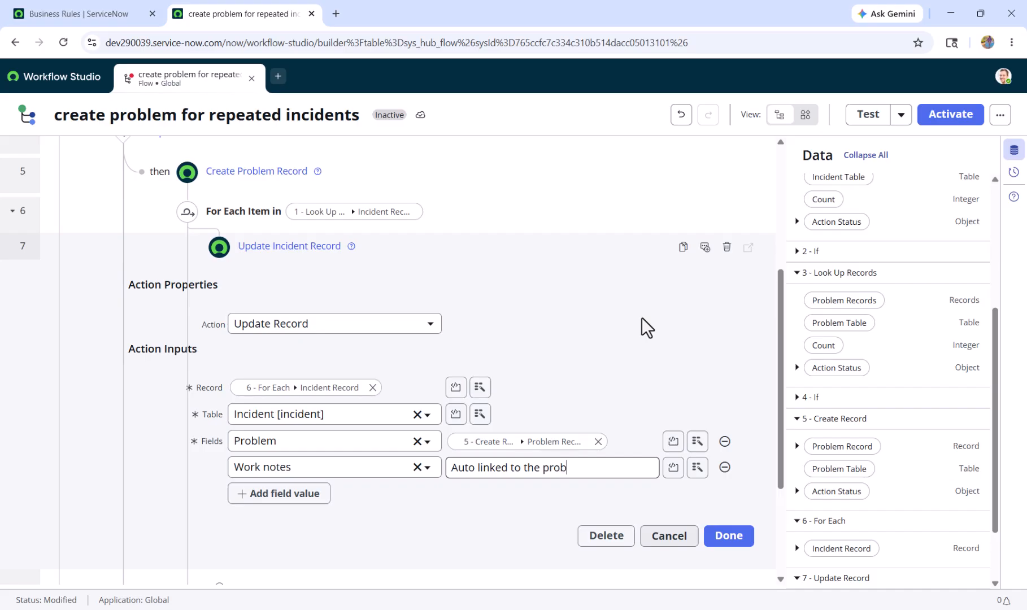
pyautogui.press('BackSpace')
pyautogui.press('BackSpace')
pyautogui.write('ecord')
# Step: Finish the Update Record action and activate the flow
pyautogui.click(733, 545)
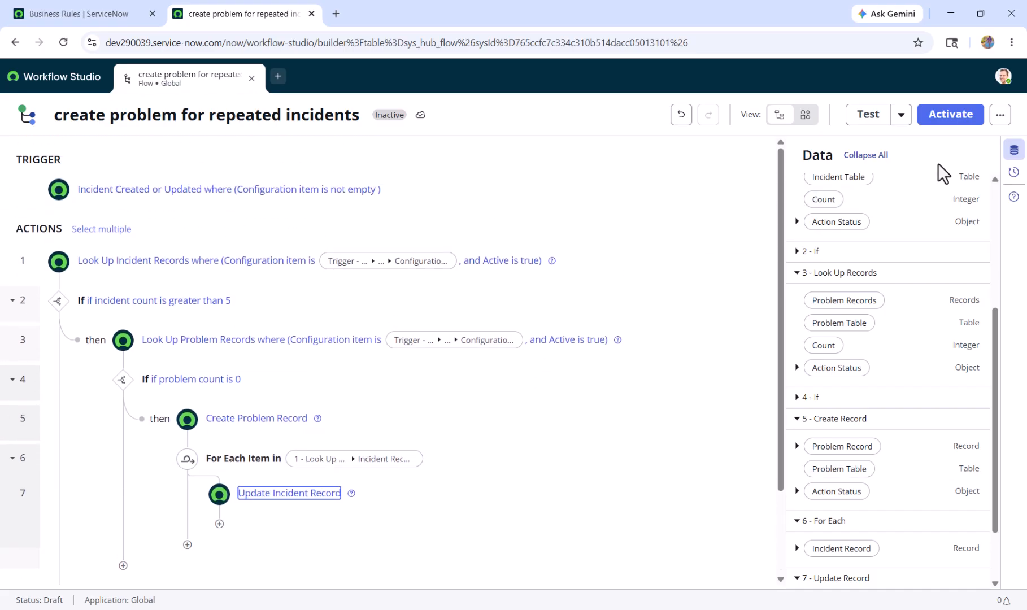
pyautogui.click(951, 116)
pyautogui.click(667, 257)
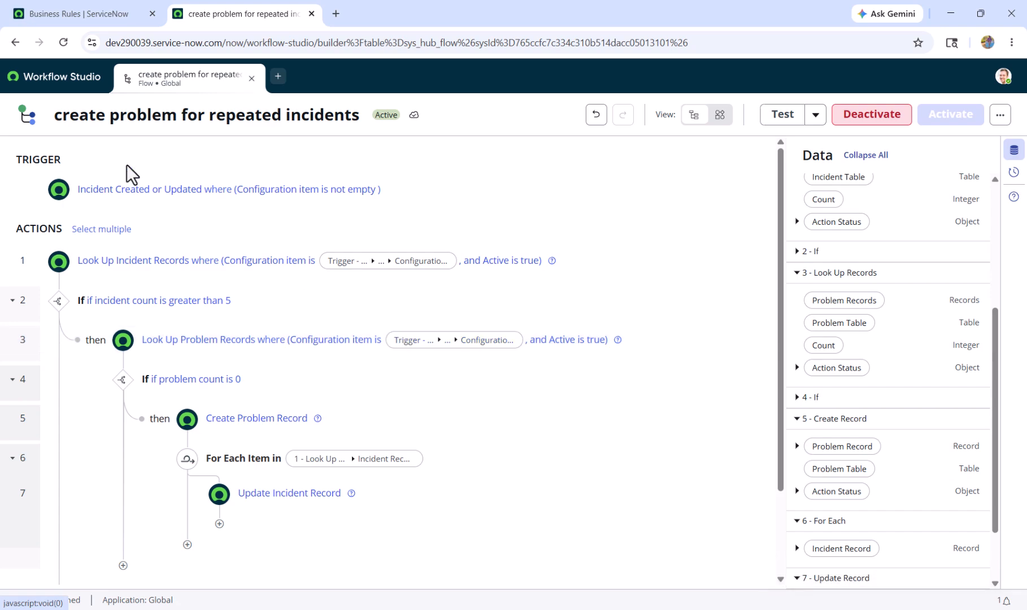
# Step: Switch to the Business Rules browser page and open a new incident form with incident.do
pyautogui.click(95, 16)
pyautogui.click(139, 95)
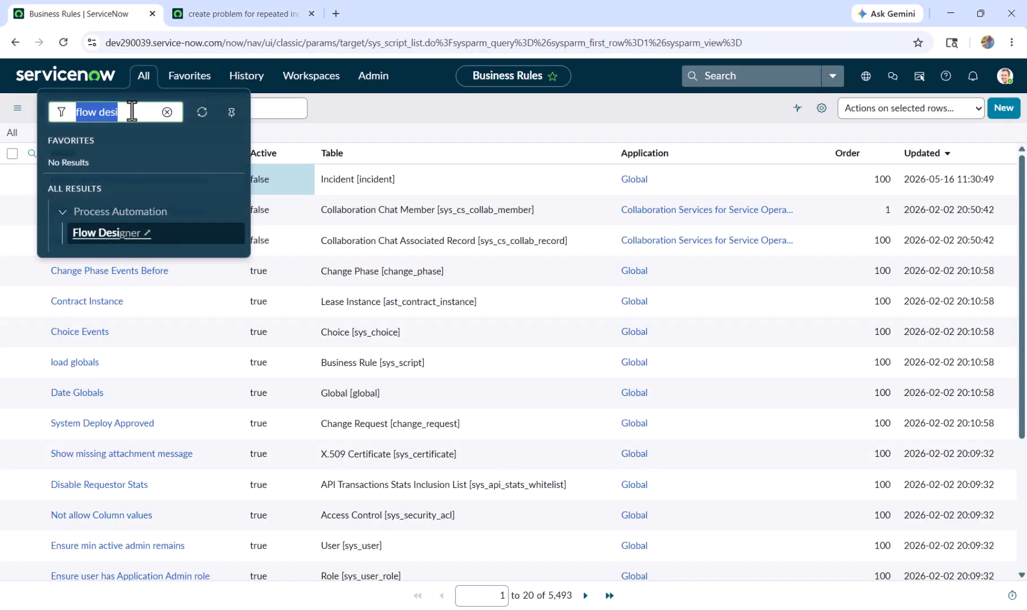
pyautogui.write('incident.do')
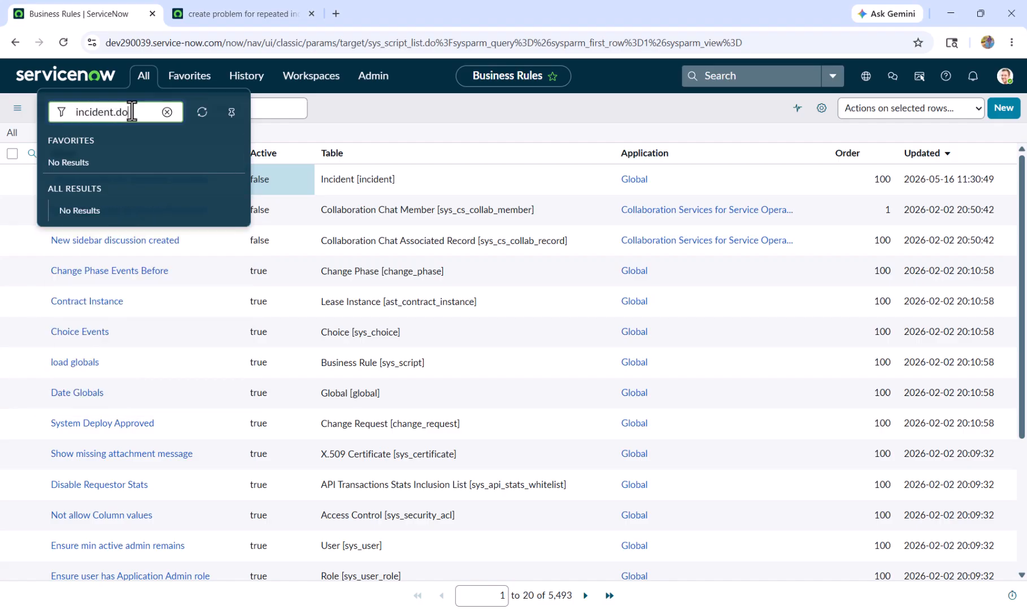
pyautogui.press('Return')
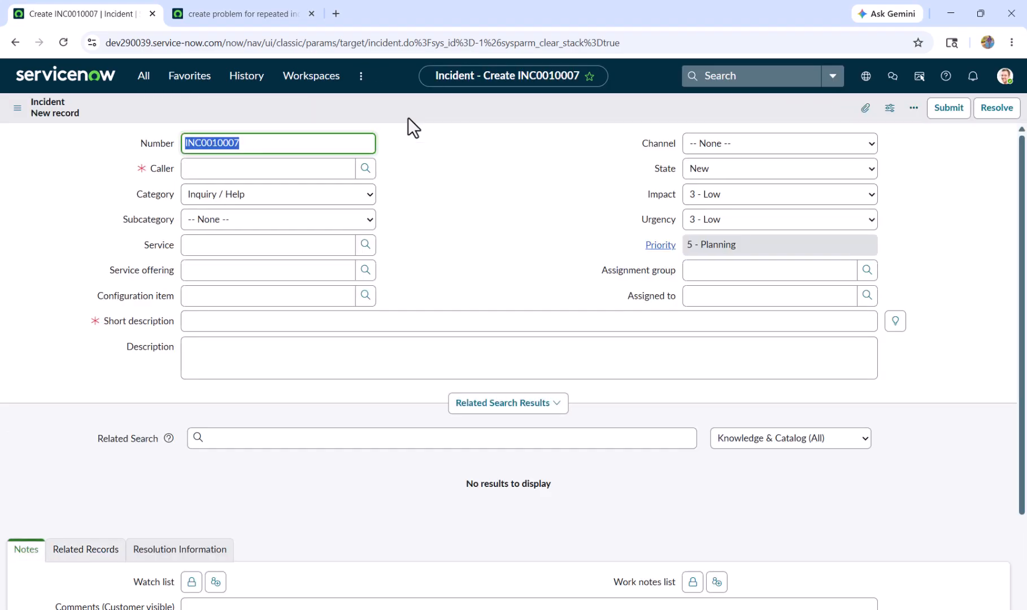
# Step: Fill in the caller's name and enter "flow test 1" as the short description of the new incident
pyautogui.click(303, 168)
pyautogui.write('abe')
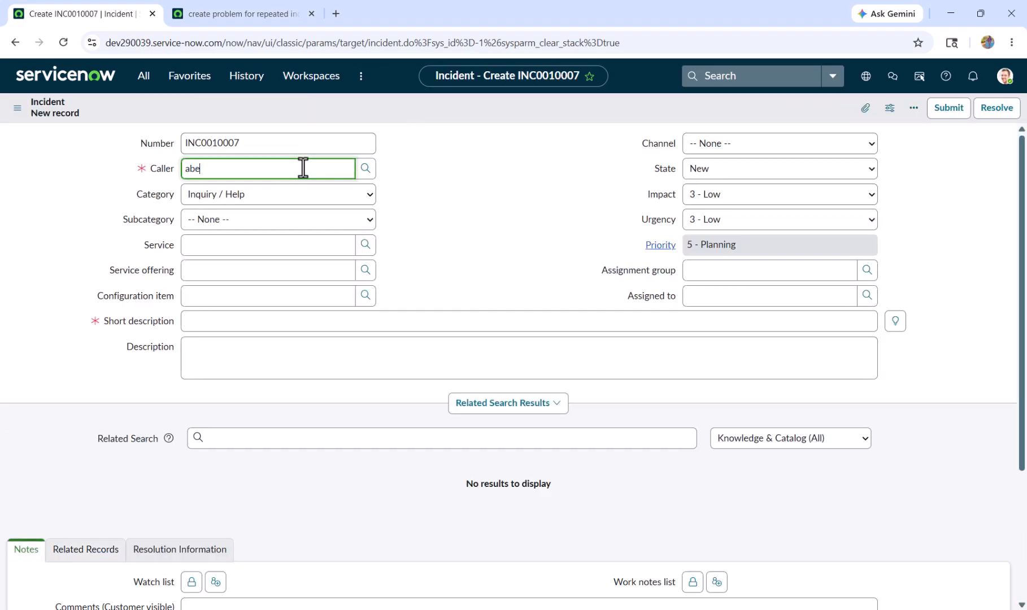
pyautogui.write('l')
pyautogui.click(272, 210)
pyautogui.click(250, 321)
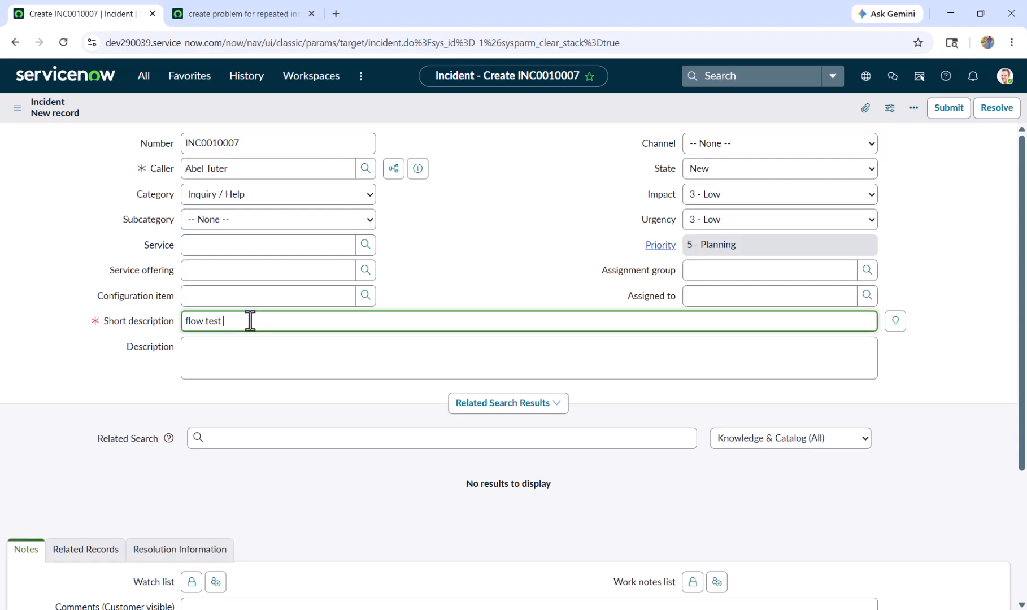
# Step: Look through the configuration item lookup list and copy the name 3D Pinball
pyautogui.click(366, 296)
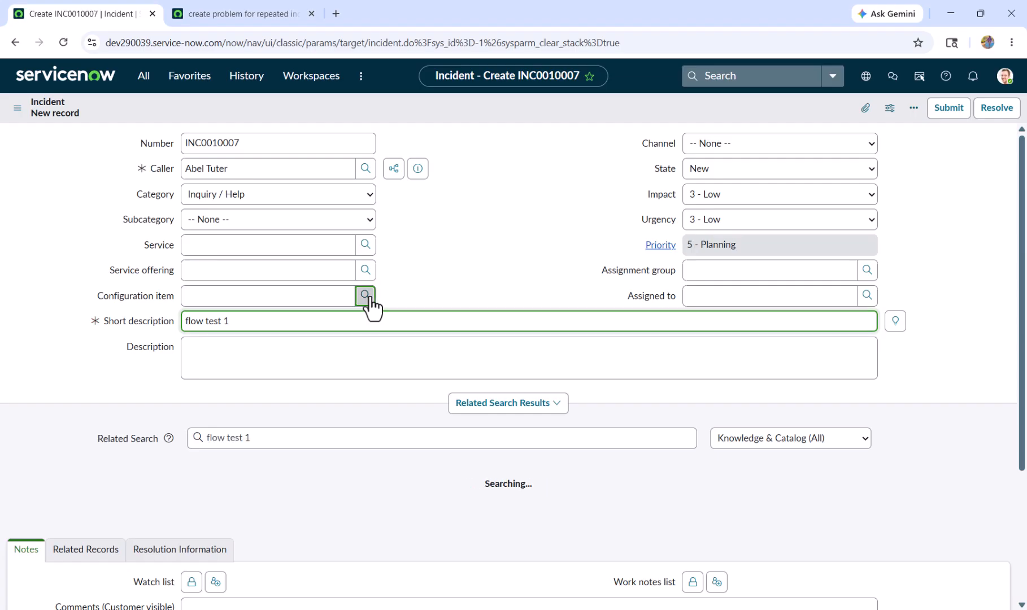
pyautogui.scroll(-10, 166, 478)
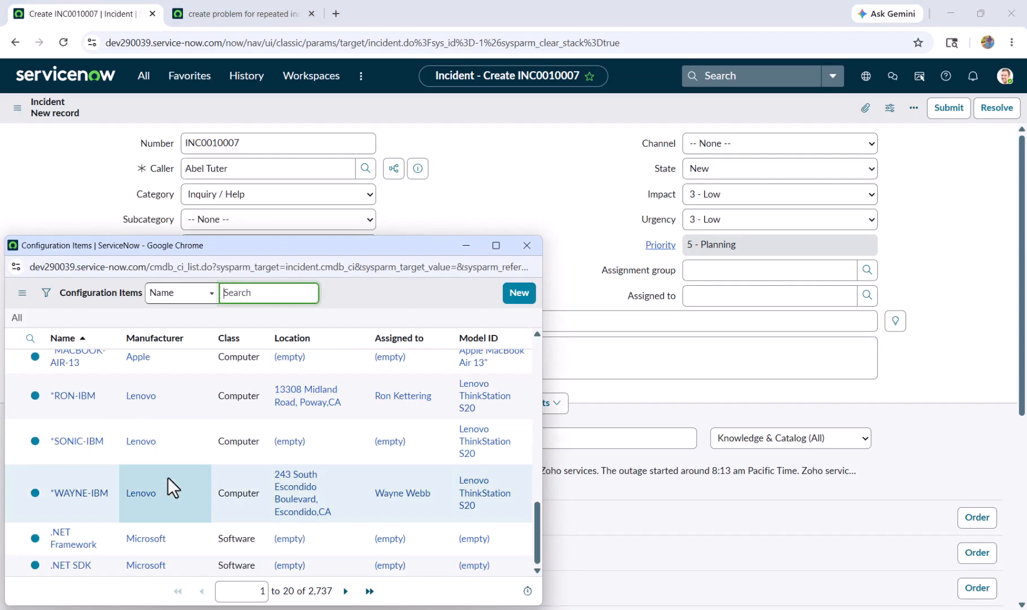
pyautogui.click(345, 591)
pyautogui.scroll(-8, 96, 486)
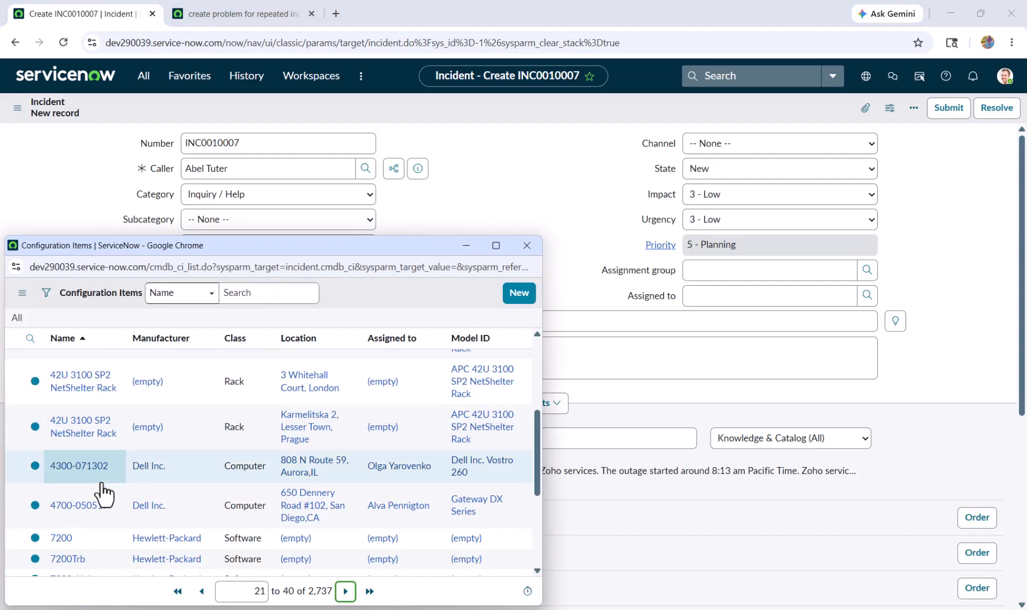
pyautogui.scroll(8, 100, 502)
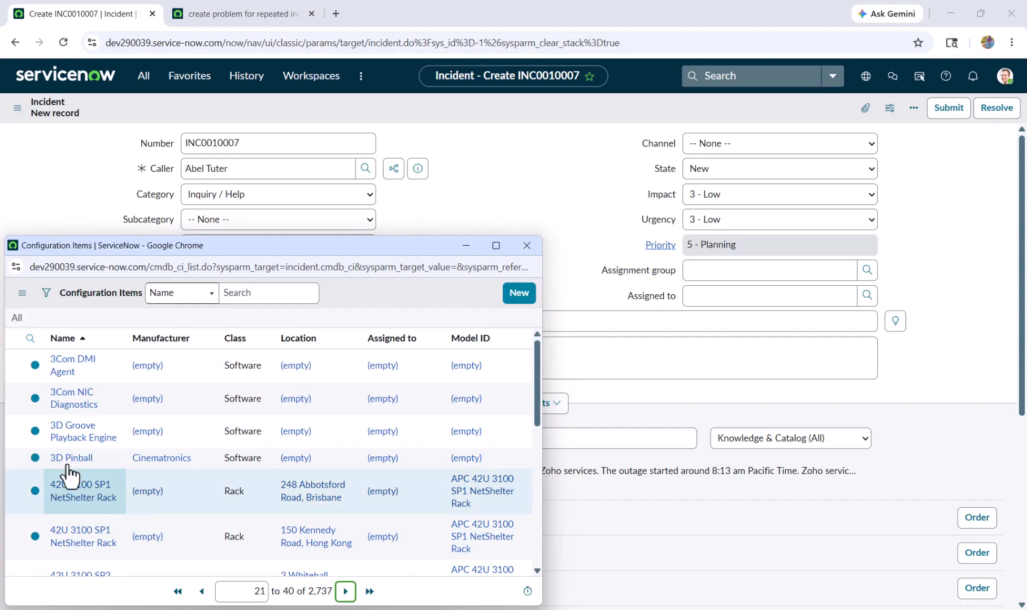
pyautogui.moveTo(98, 460); pyautogui.dragTo(50, 459)
pyautogui.hotkey('ctrl', 'c')
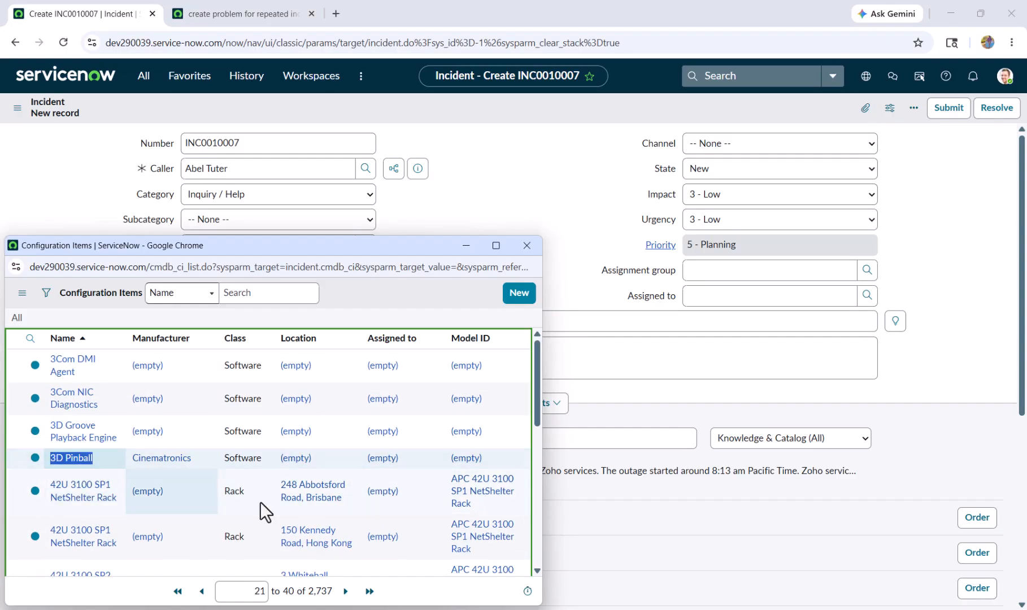
# Step: Set the incident's Configuration item to 3D Pinball, copy that value and submit the incident
pyautogui.click(527, 245)
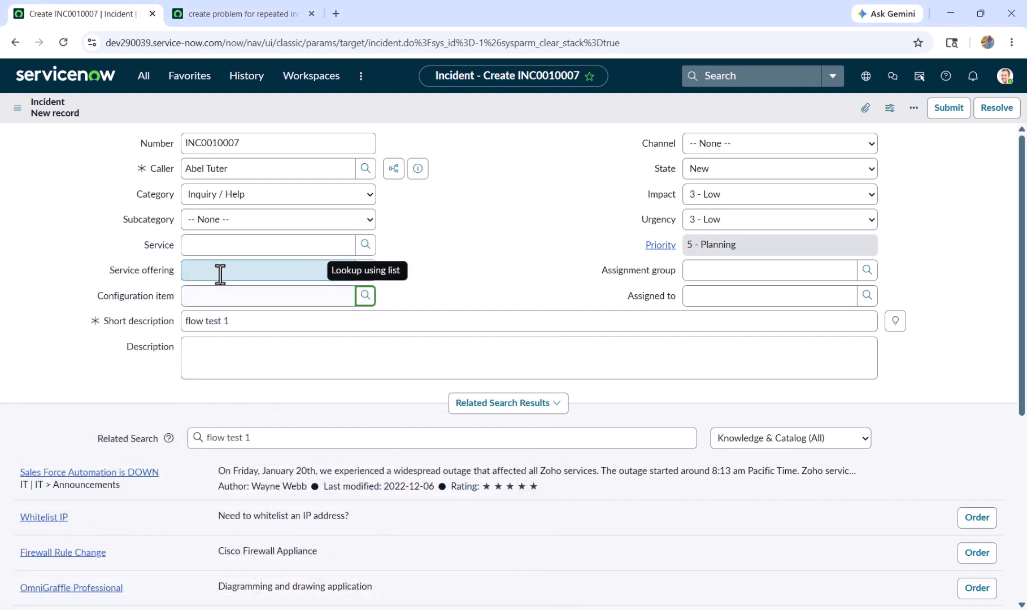
pyautogui.click(226, 302)
pyautogui.hotkey('ctrl', 'v')
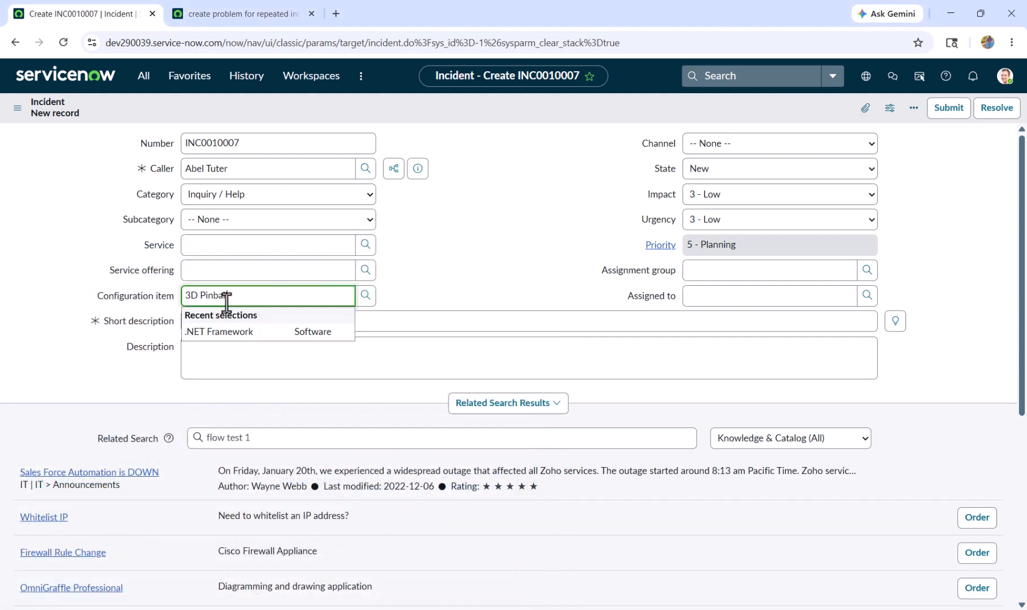
pyautogui.click(438, 277)
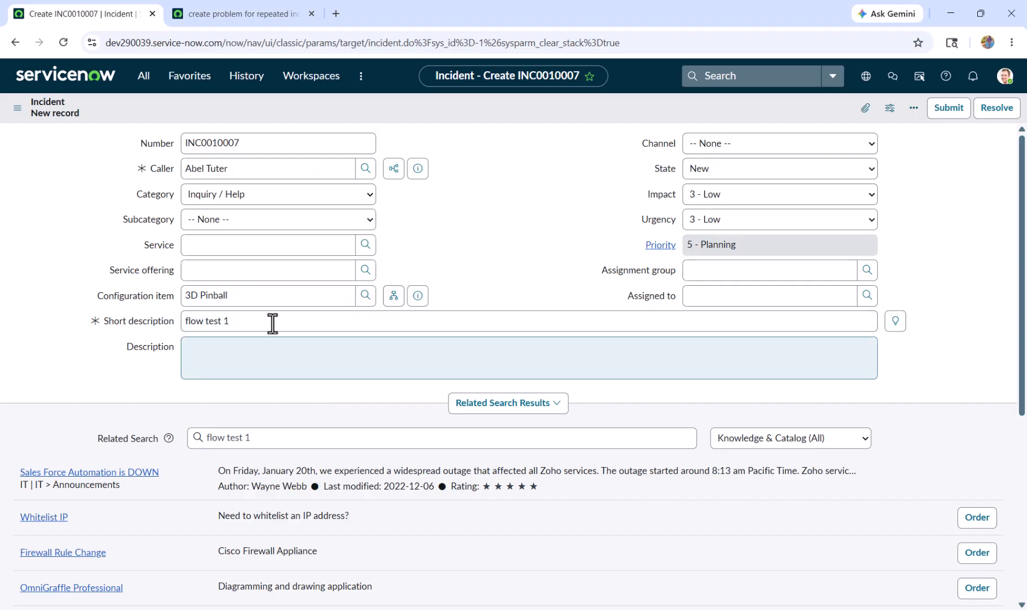
pyautogui.click(228, 295)
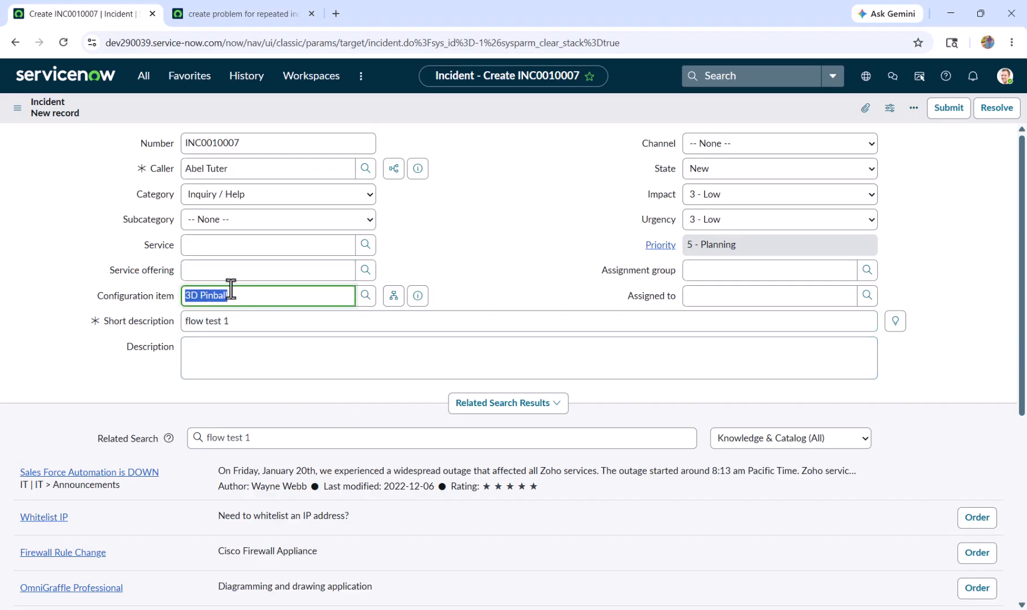
pyautogui.click(948, 108)
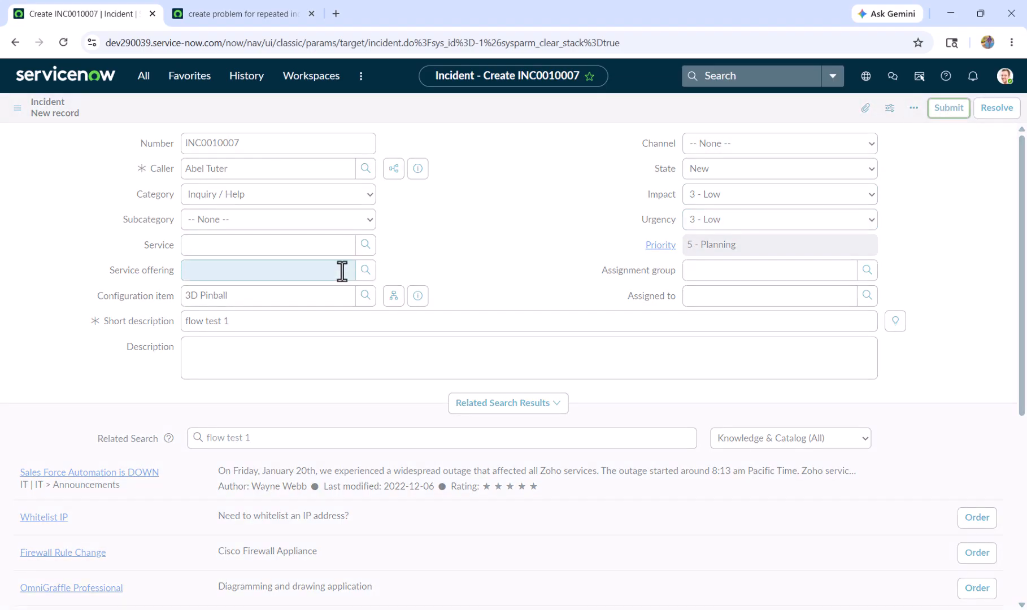
# Step: Create and submit an incident for the same caller with configuration item 3D Pinball and short description "flow test 2"
pyautogui.click(236, 290)
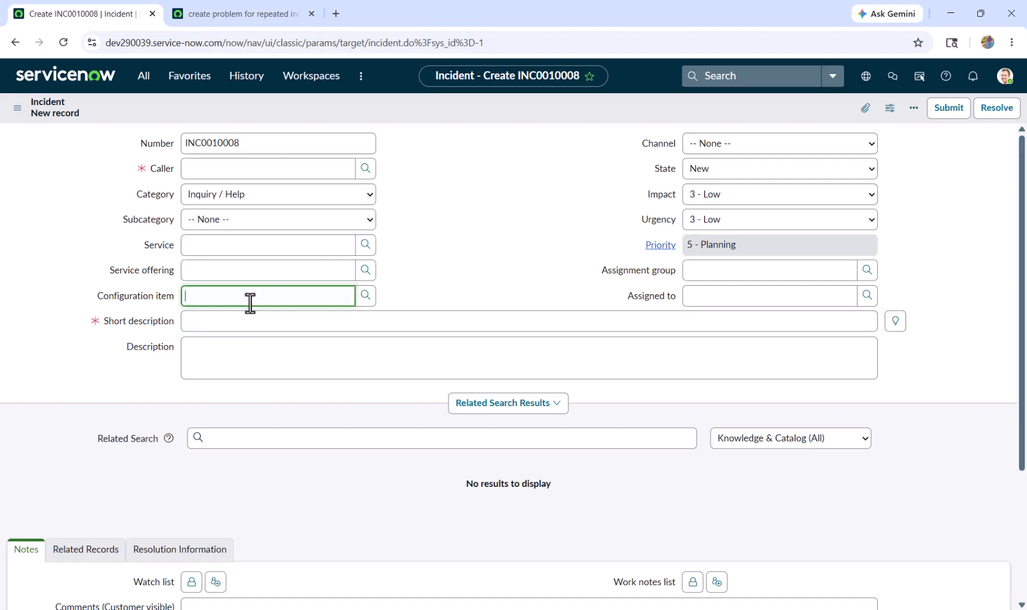
pyautogui.write('3D Pinball')
pyautogui.click(233, 332)
pyautogui.click(268, 168)
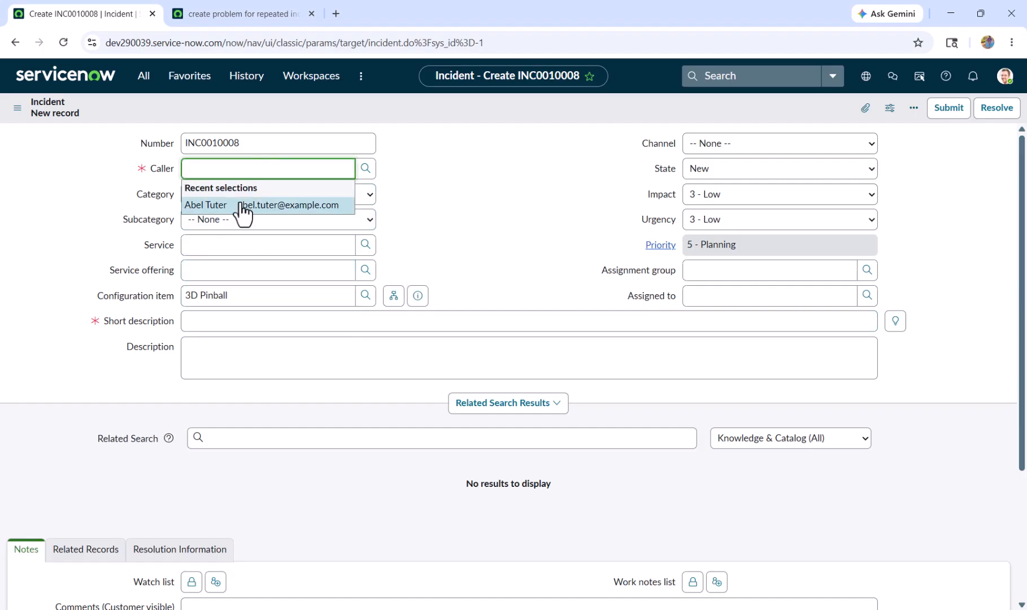
pyautogui.click(239, 210)
pyautogui.click(278, 325)
pyautogui.write('flow test 2')
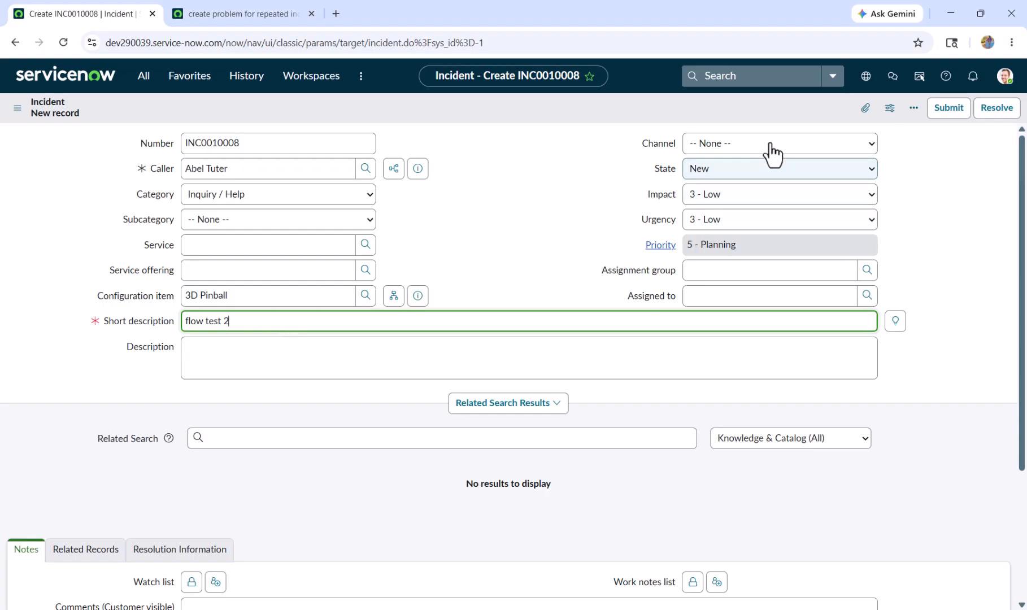
pyautogui.click(947, 108)
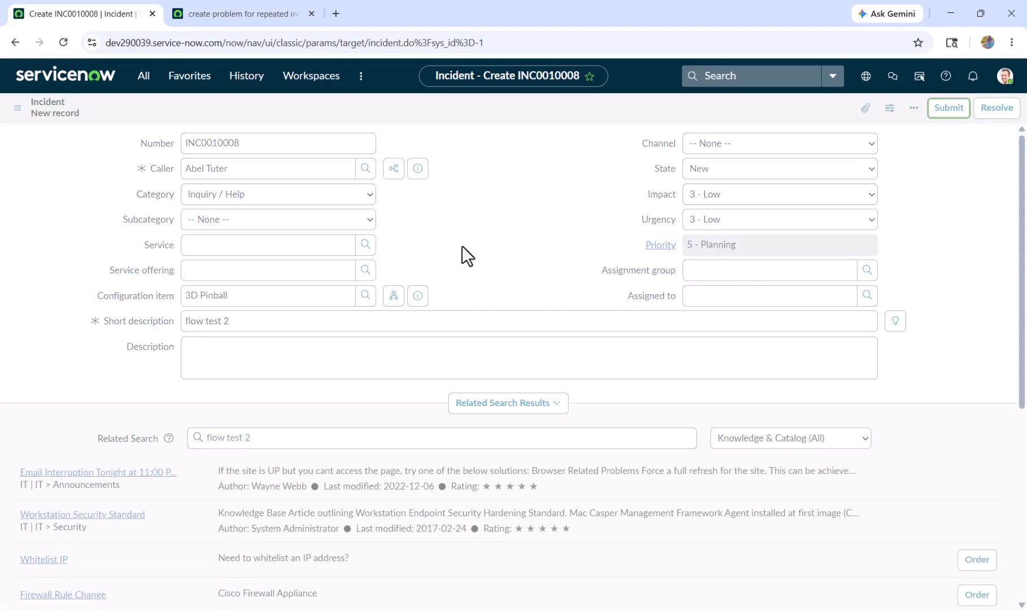
# Step: Create and submit an incident for the same caller with configuration item 3D Pinball and short description "flow test 3"
pyautogui.click(234, 168)
pyautogui.click(237, 209)
pyautogui.click(259, 296)
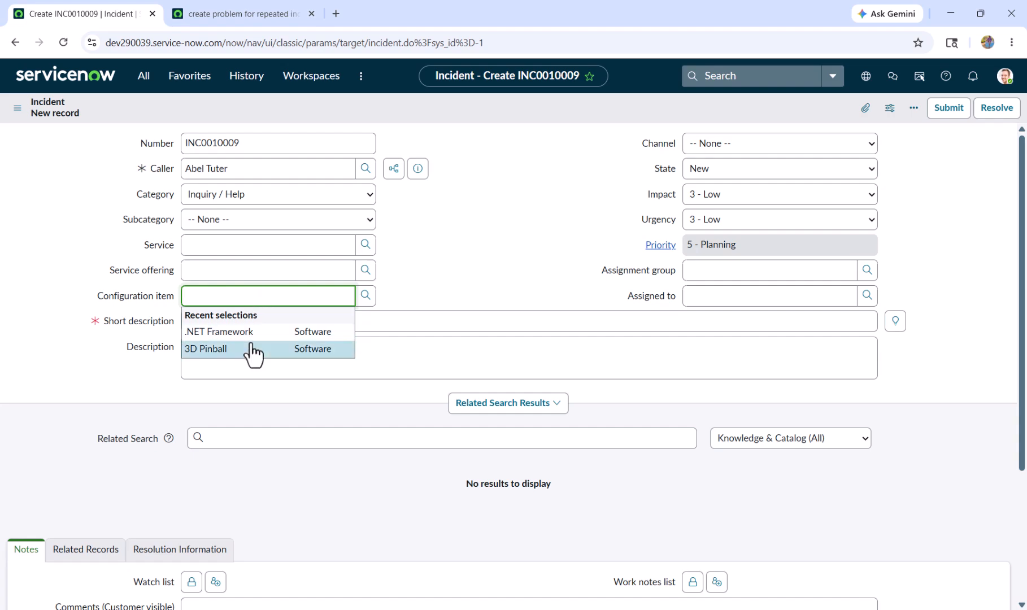
pyautogui.click(252, 351)
pyautogui.click(259, 320)
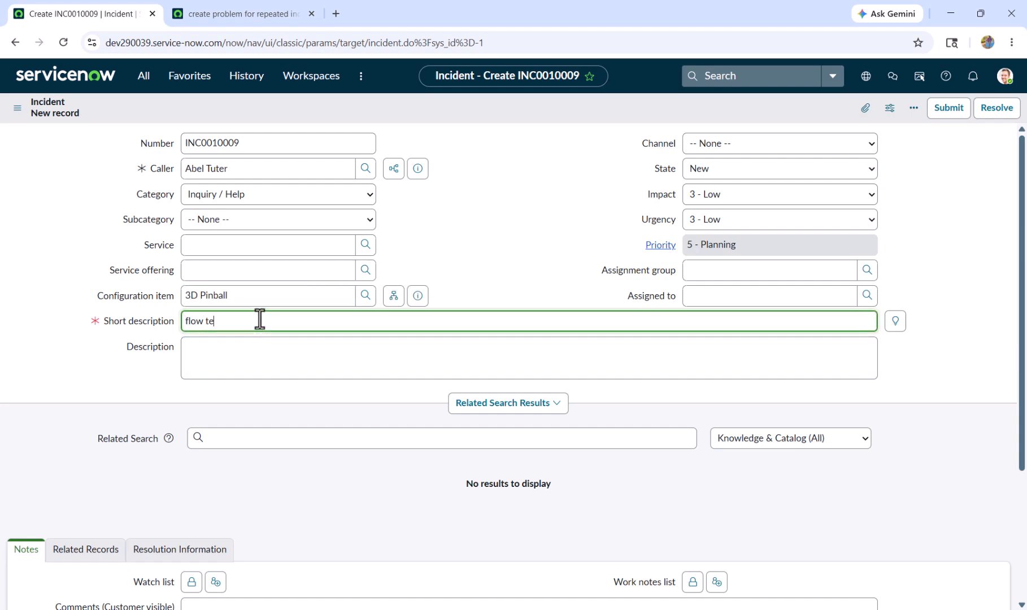
pyautogui.click(939, 113)
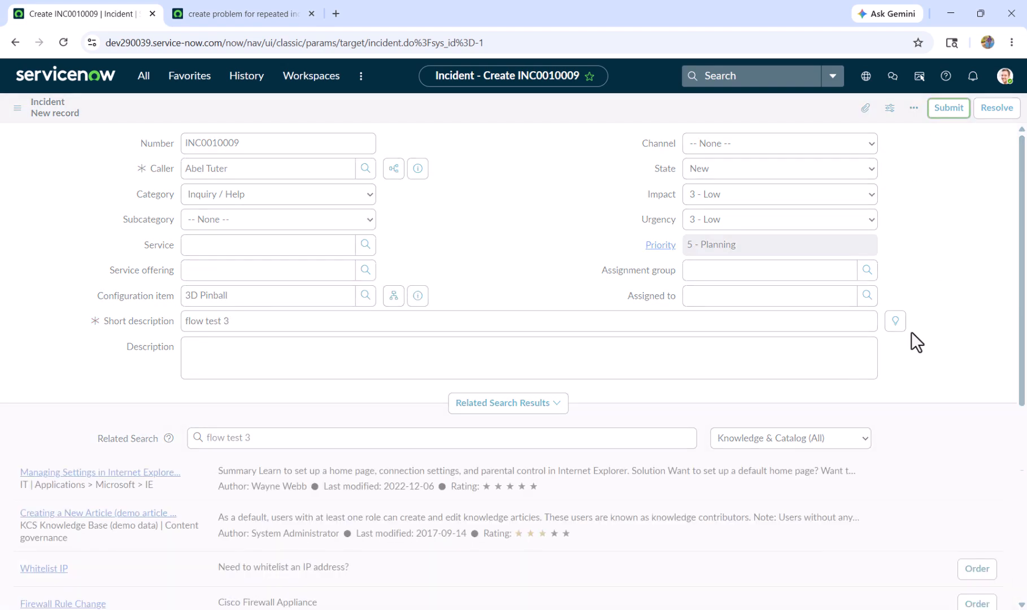
# Step: Create and submit an incident for the same caller with configuration item 3D Pinball and short description "flow test 4"
pyautogui.click(295, 166)
pyautogui.click(261, 204)
pyautogui.click(241, 296)
pyautogui.click(240, 342)
pyautogui.click(286, 320)
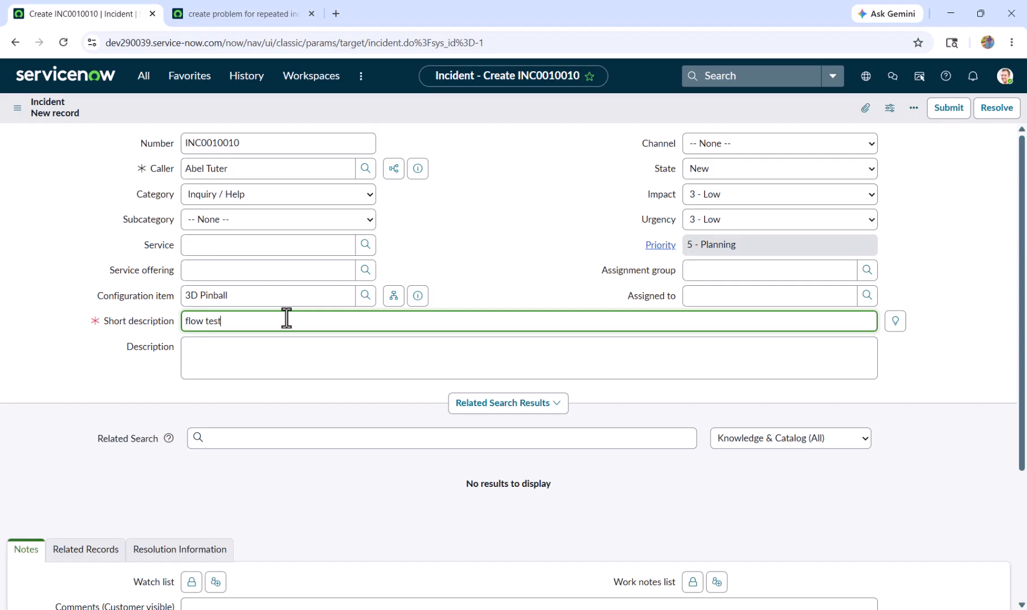
pyautogui.write('flow test 4')
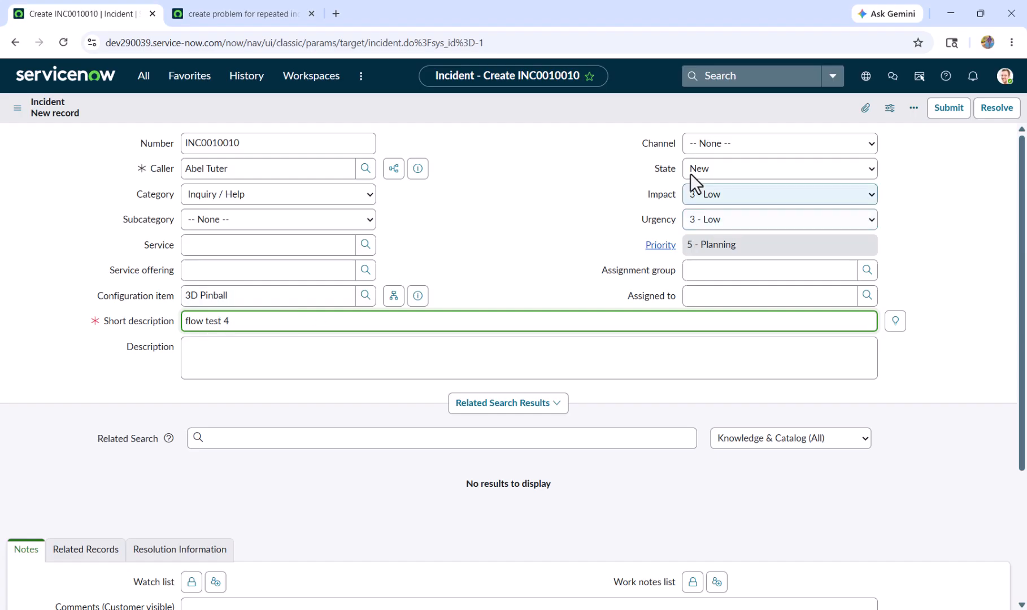
pyautogui.click(947, 109)
# Step: Create and submit an incident for the same caller with configuration item 3D Pinball and short description "flow test 5"
pyautogui.click(281, 169)
pyautogui.write('ab')
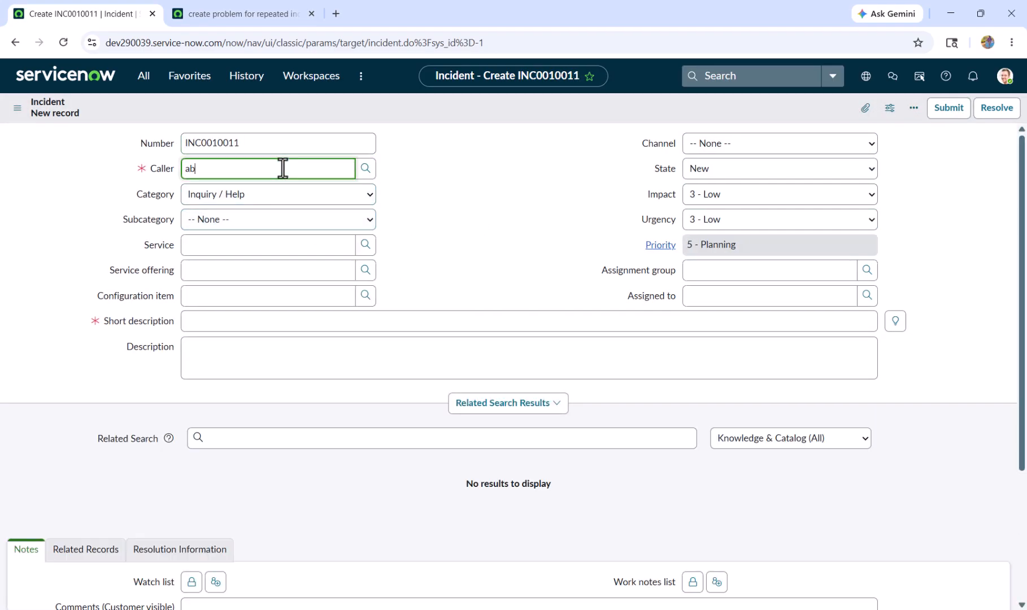
pyautogui.write('e')
pyautogui.click(277, 187)
pyautogui.click(250, 296)
pyautogui.click(247, 329)
pyautogui.click(263, 321)
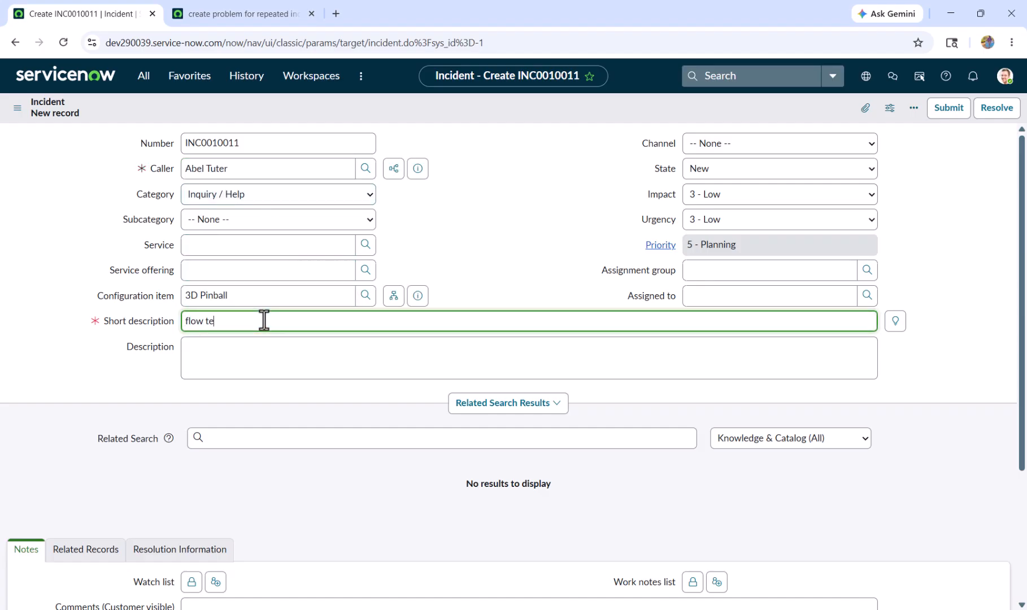
pyautogui.click(947, 109)
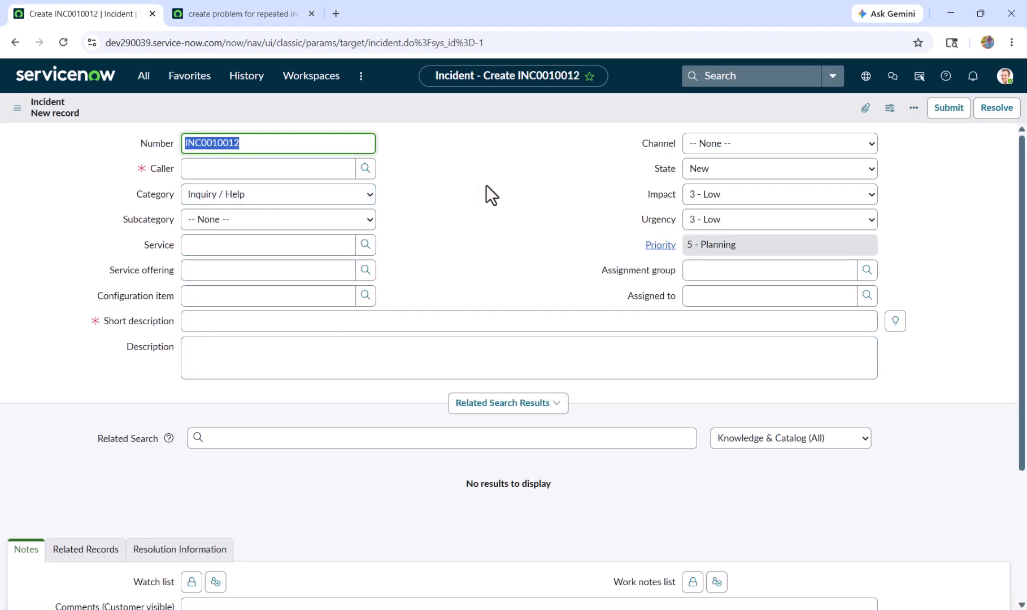
# Step: Create an incident "flow test 6" for the same caller with configuration item 3D Pinball and save it, keeping the record open
pyautogui.click(264, 177)
pyautogui.click(264, 206)
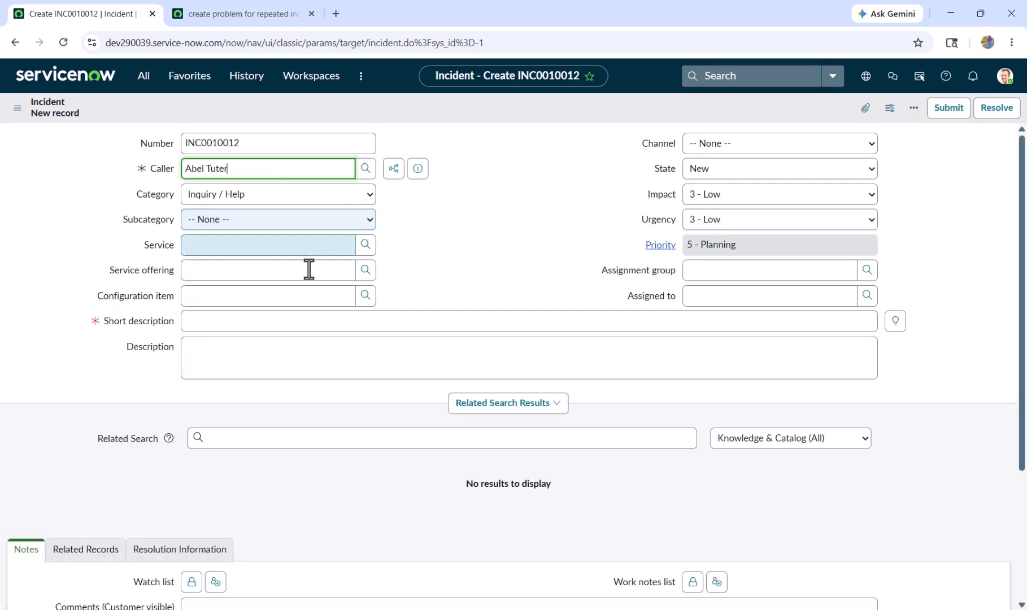
pyautogui.click(253, 301)
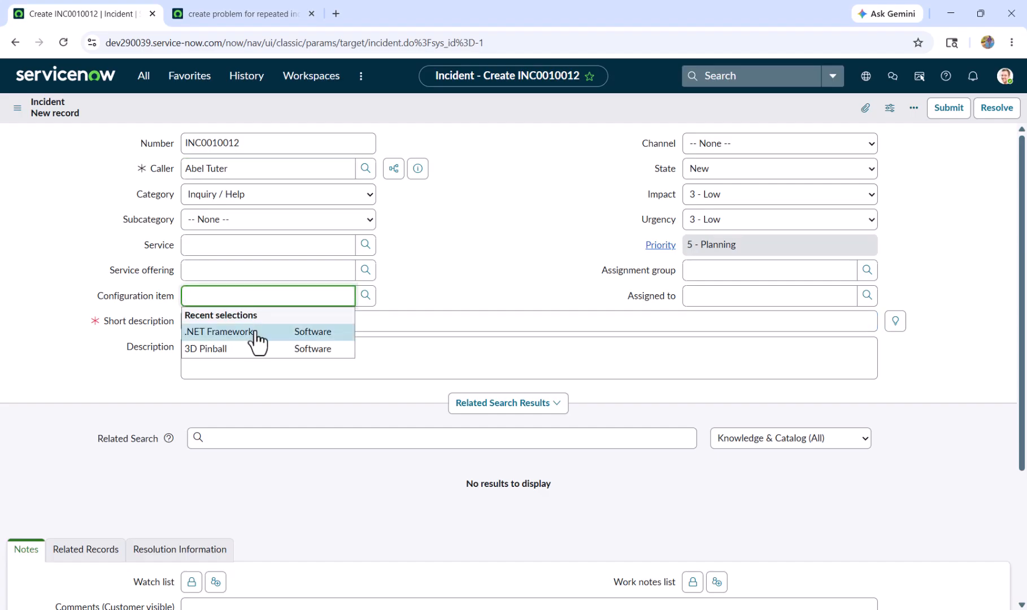
pyautogui.click(252, 349)
pyautogui.click(325, 329)
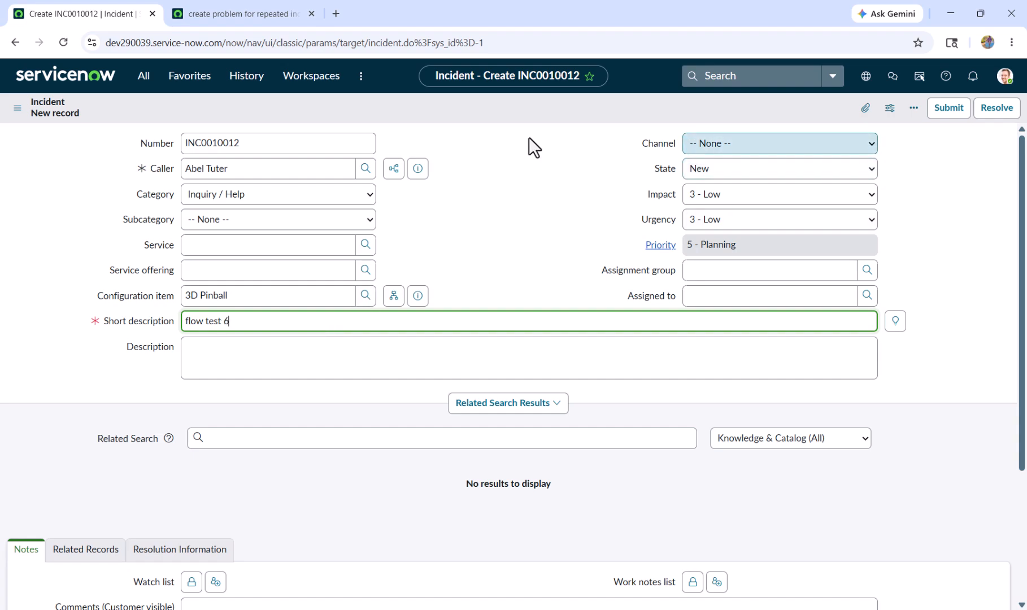
pyautogui.rightClick(459, 101)
pyautogui.click(507, 114)
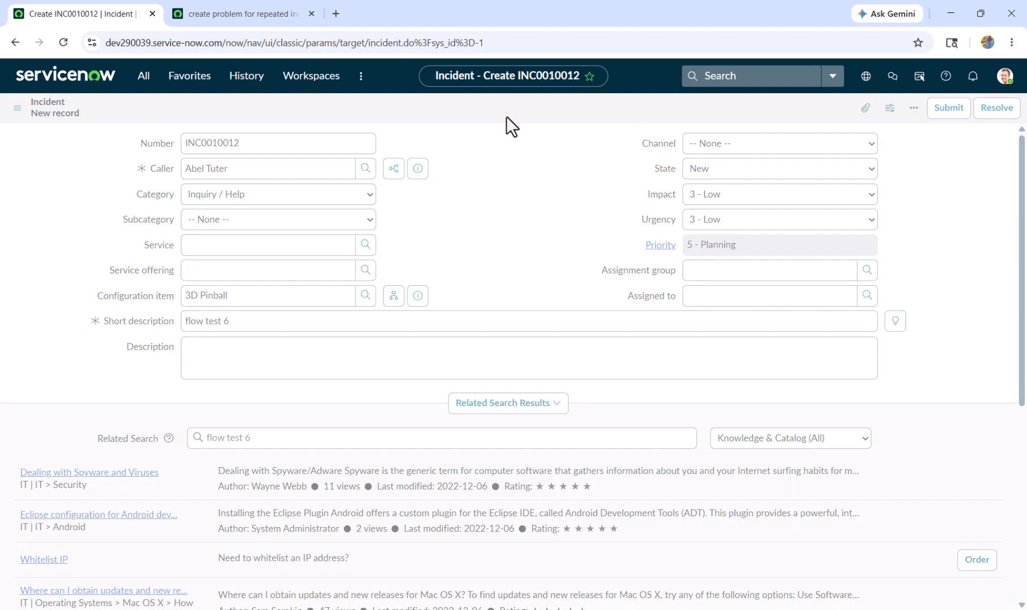
# Step: Check the Problem field in the saved incident's related records and reload the page
pyautogui.scroll(-4, 557, 233)
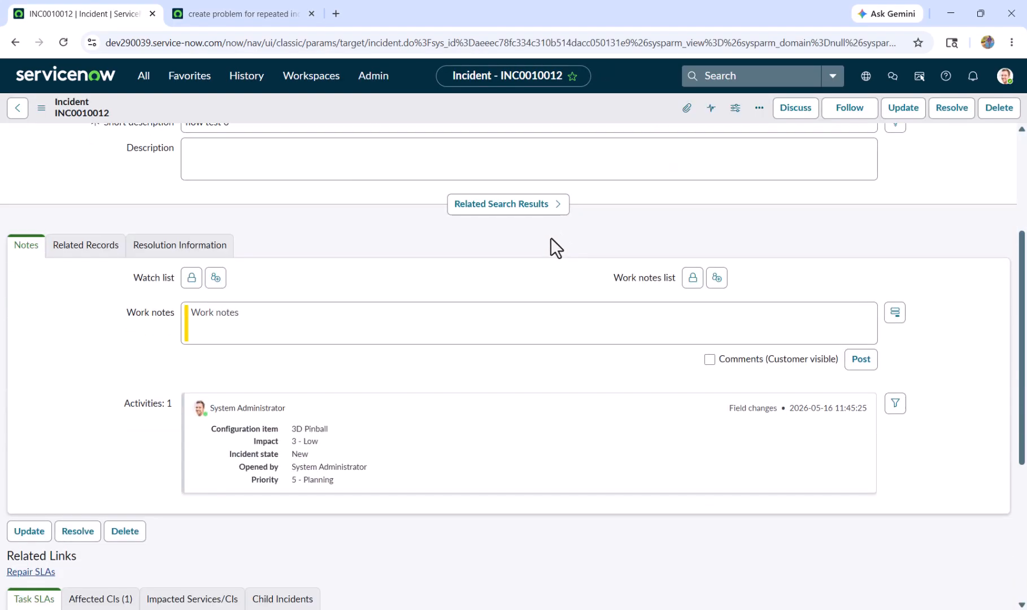
pyautogui.click(91, 244)
pyautogui.scroll(4, 636, 284)
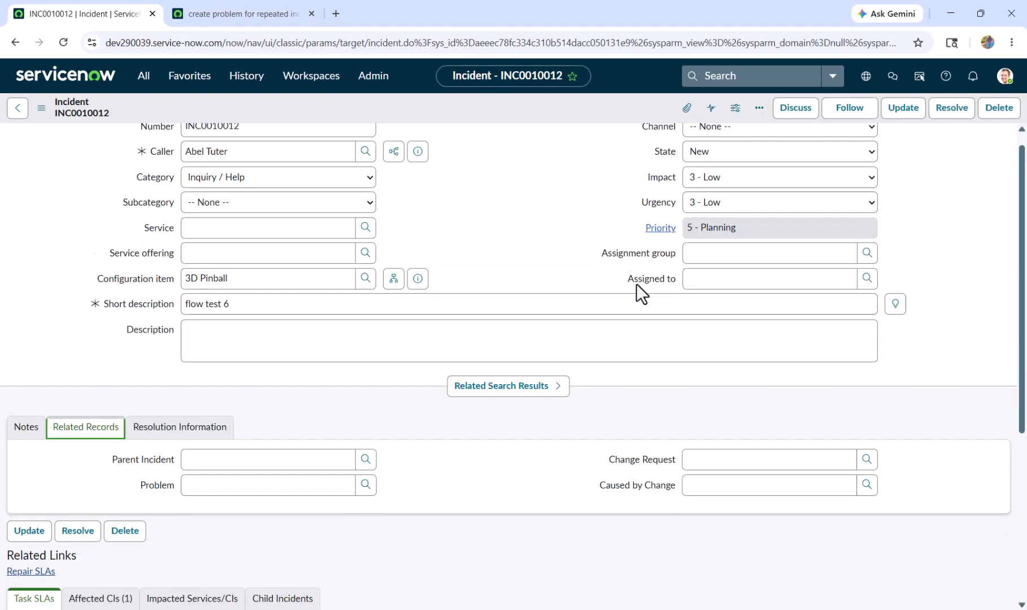
pyautogui.scroll(-5, 634, 291)
pyautogui.scroll(5, 273, 371)
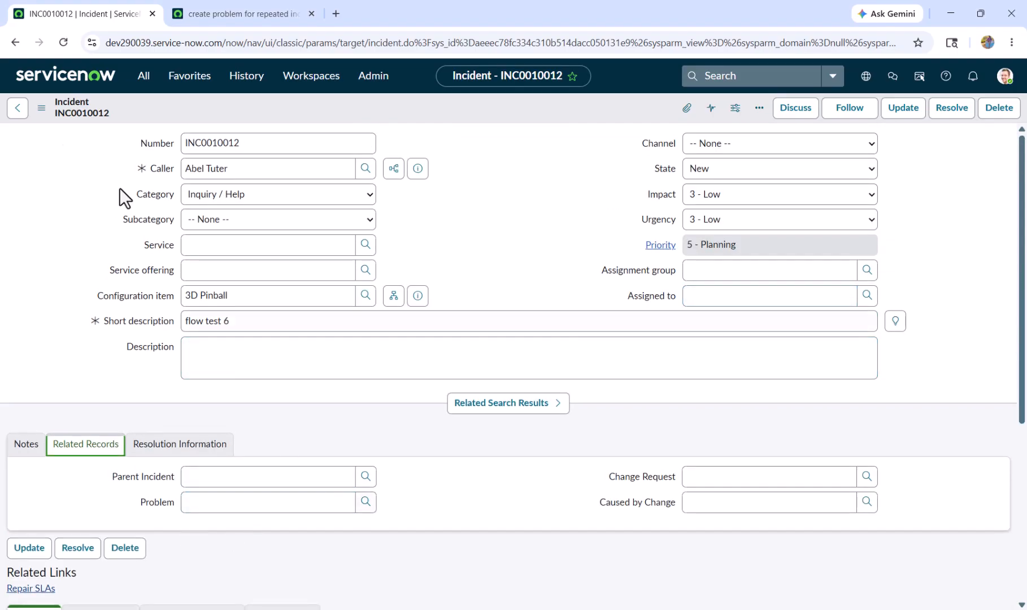
pyautogui.click(58, 43)
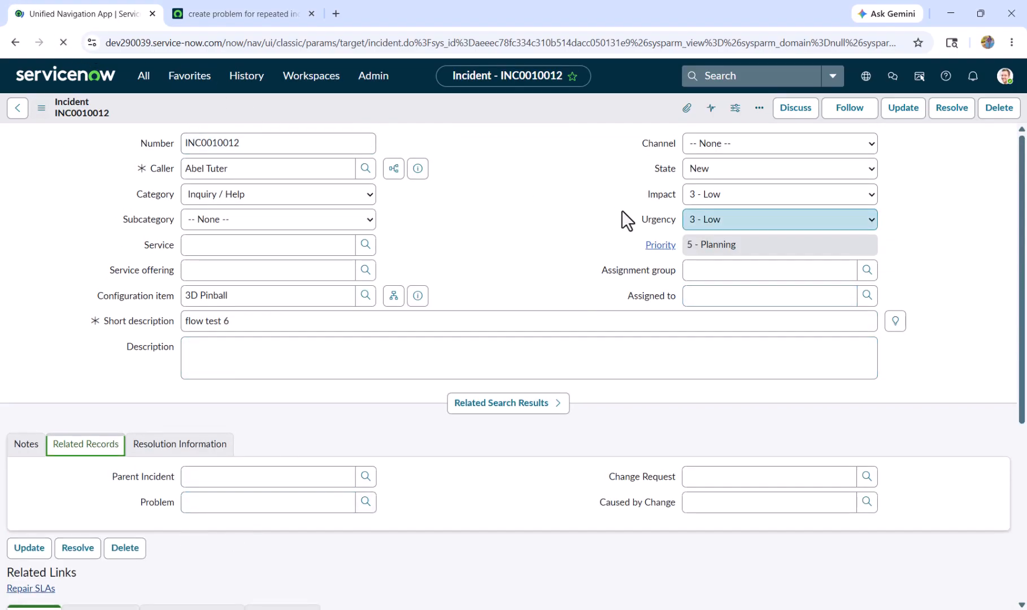
# Step: Open the executions of the repeated-incidents flow, sort them by Created in ascending order and inspect the earliest execution's details
pyautogui.click(253, 12)
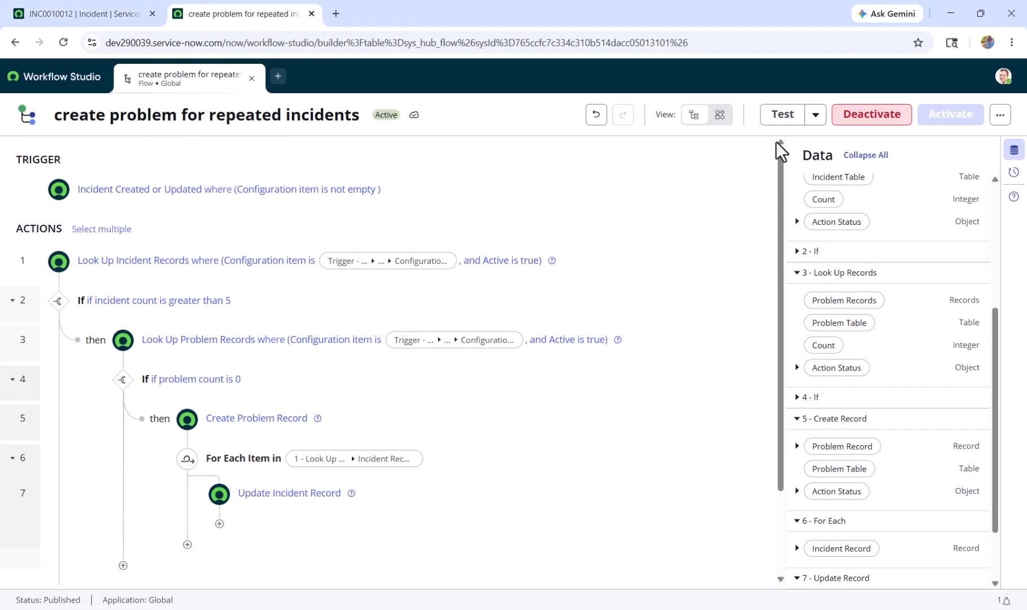
pyautogui.click(999, 118)
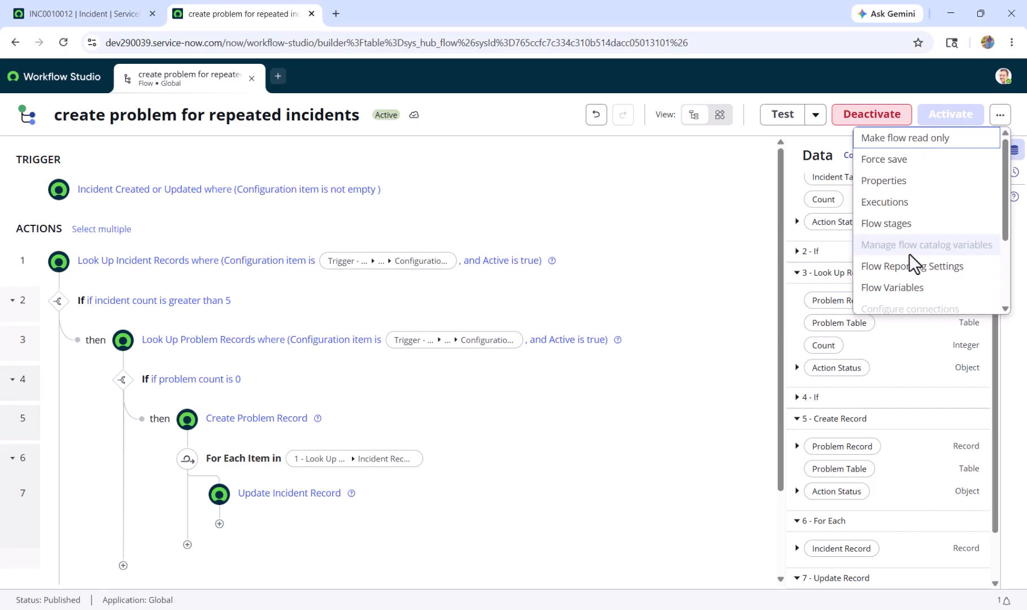
pyautogui.click(920, 205)
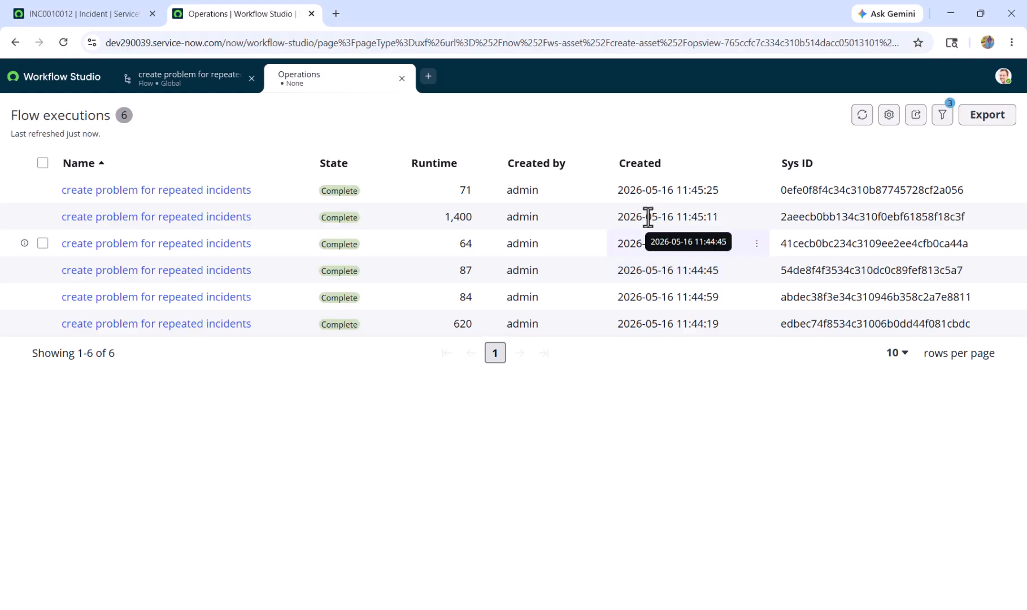
pyautogui.click(656, 168)
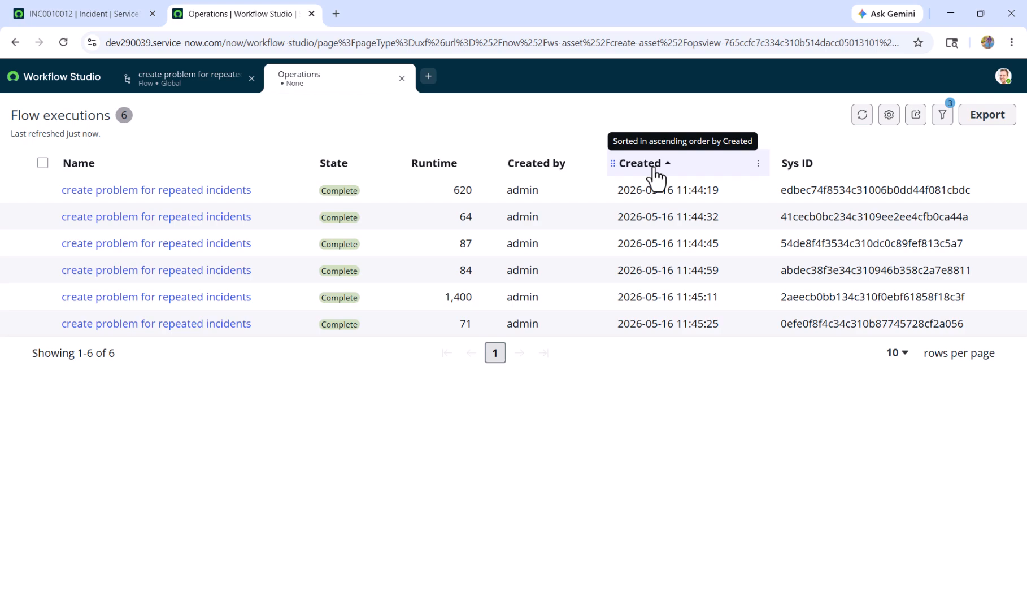
pyautogui.click(161, 190)
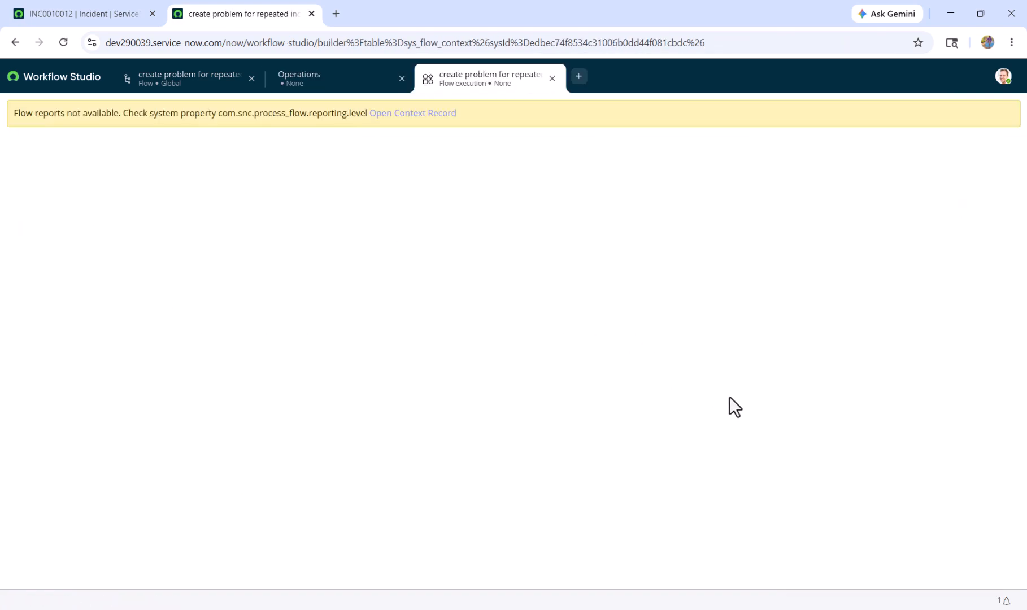
pyautogui.click(552, 79)
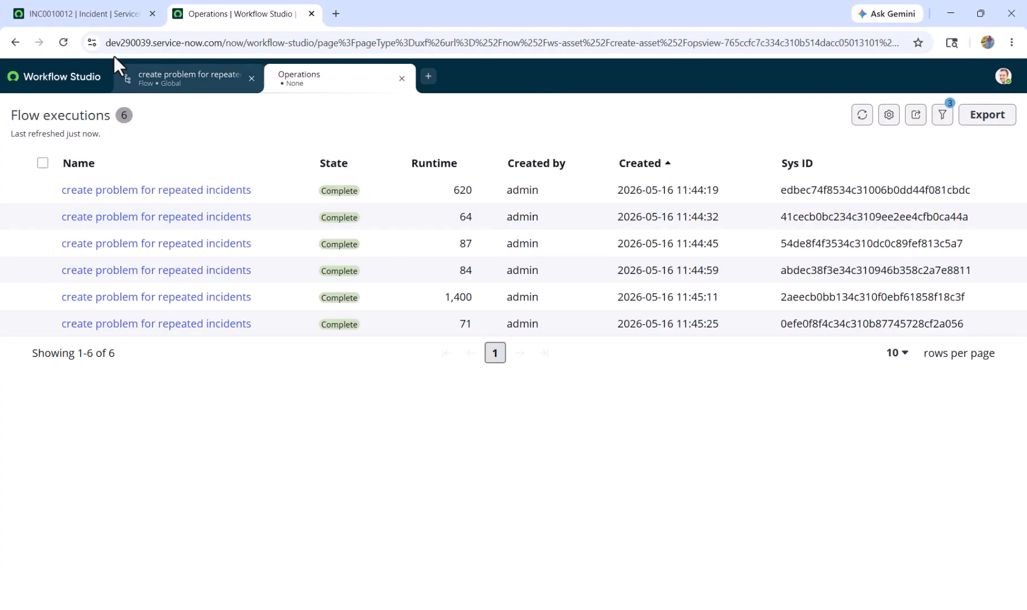
# Step: Review the flow's trigger and actions against the related records of the "flow test 6" incident
pyautogui.click(72, 11)
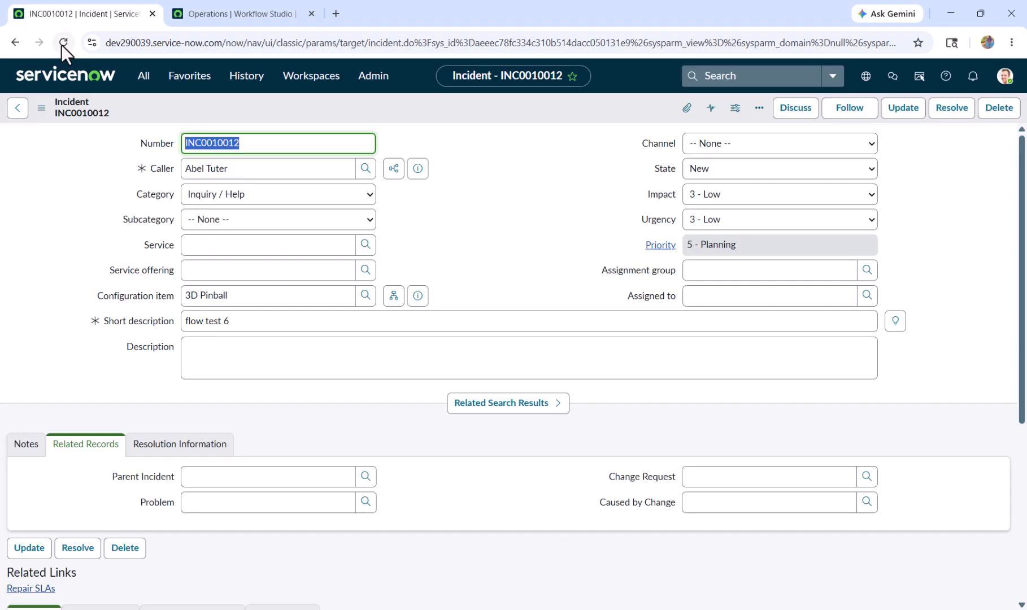
pyautogui.click(264, 12)
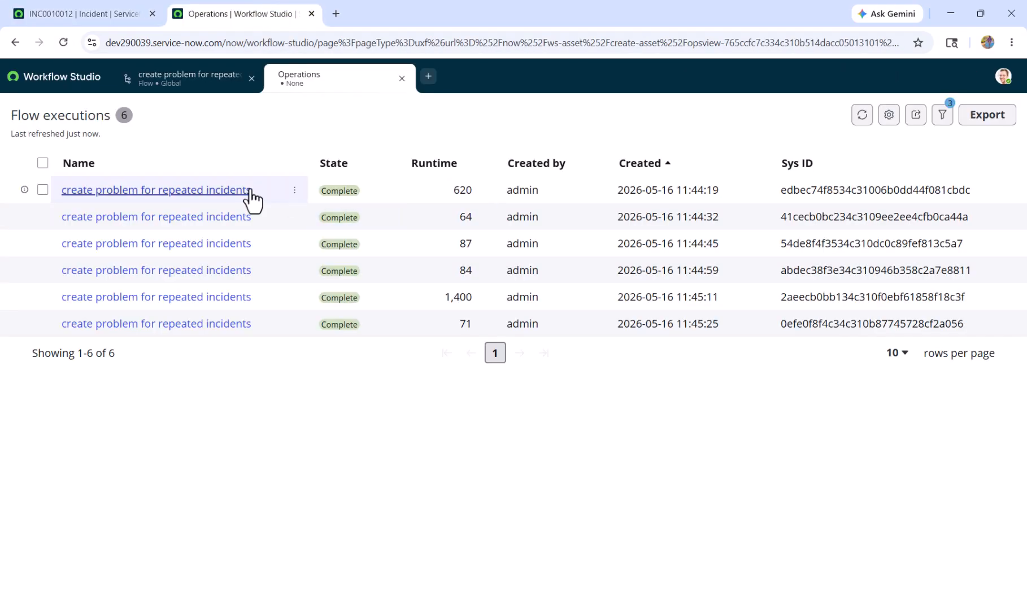
pyautogui.click(157, 84)
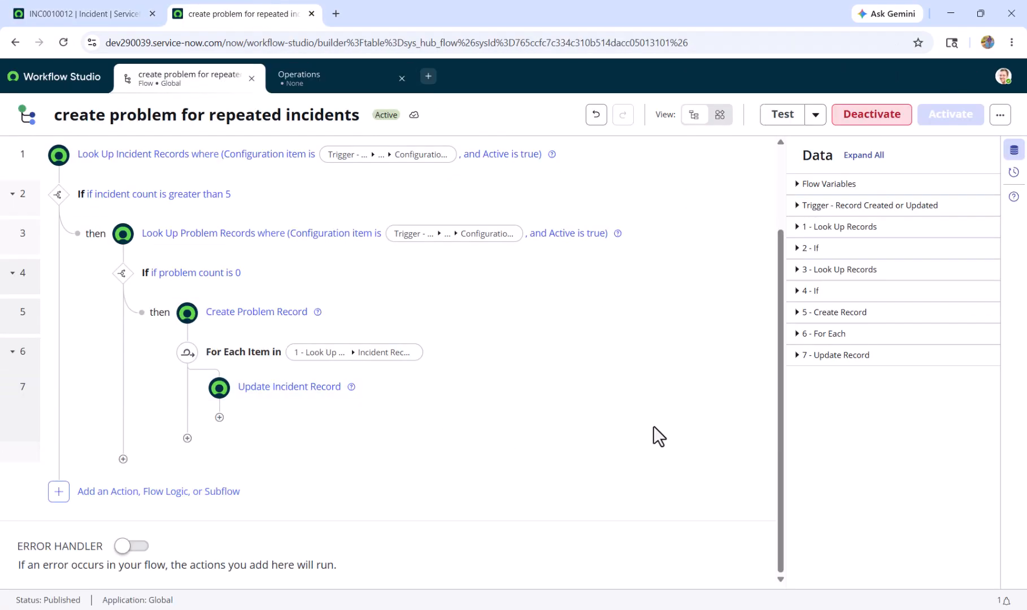
pyautogui.scroll(2, 653, 426)
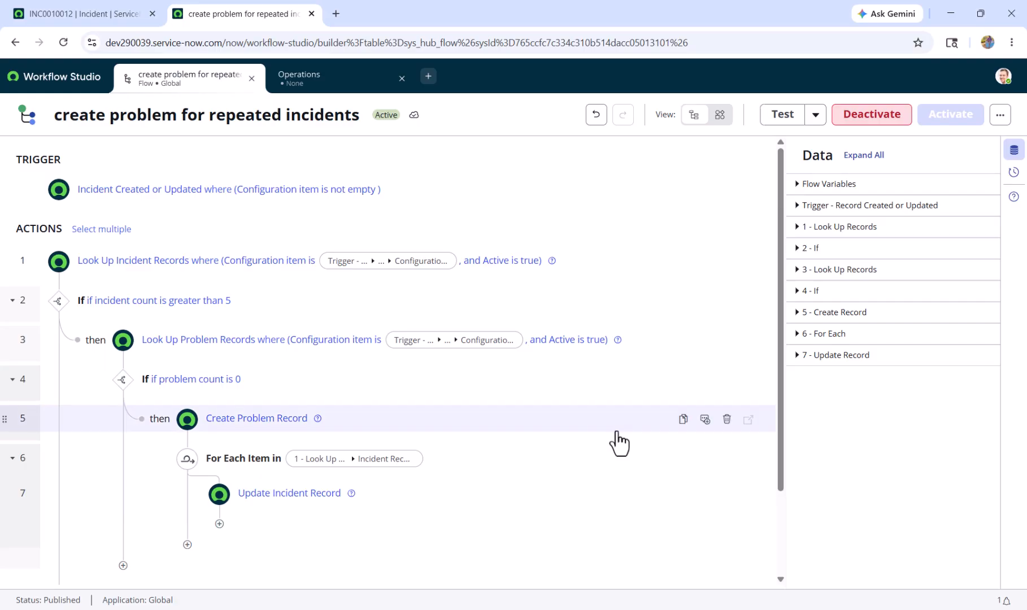
pyautogui.click(94, 2)
pyautogui.scroll(-3, 176, 158)
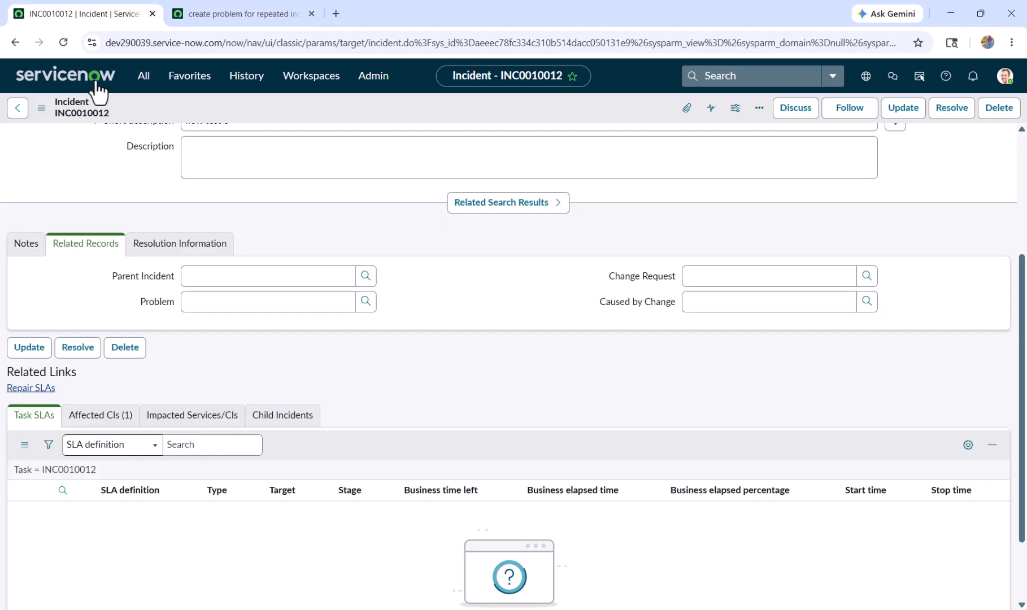
# Step: Open the incident list with incident.list and check the related records of the "flow test 6" incident
pyautogui.click(144, 76)
pyautogui.write('incidn')
pyautogui.write('nt.')
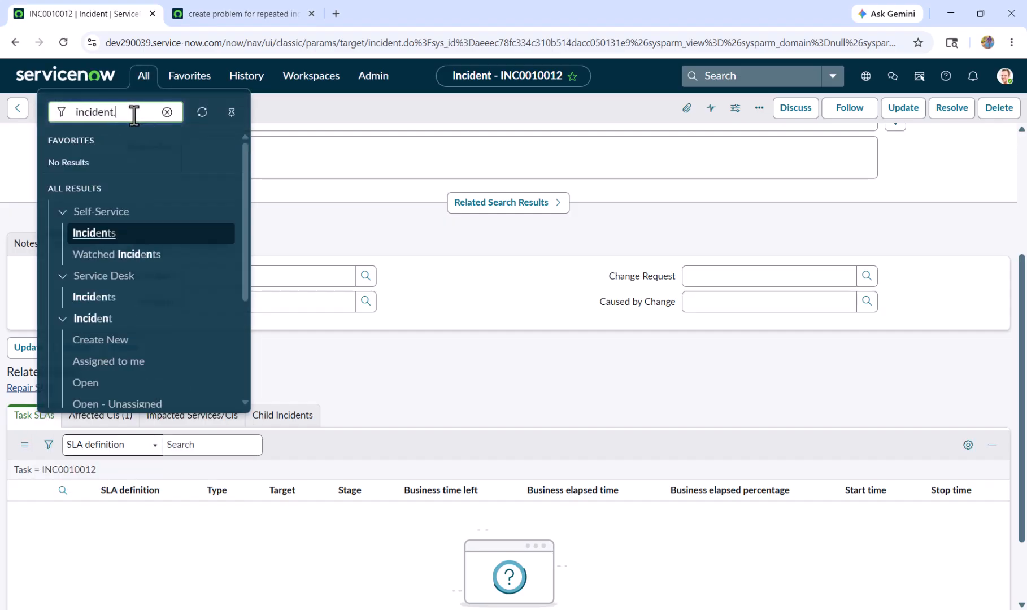
pyautogui.write('list')
pyautogui.press('Return')
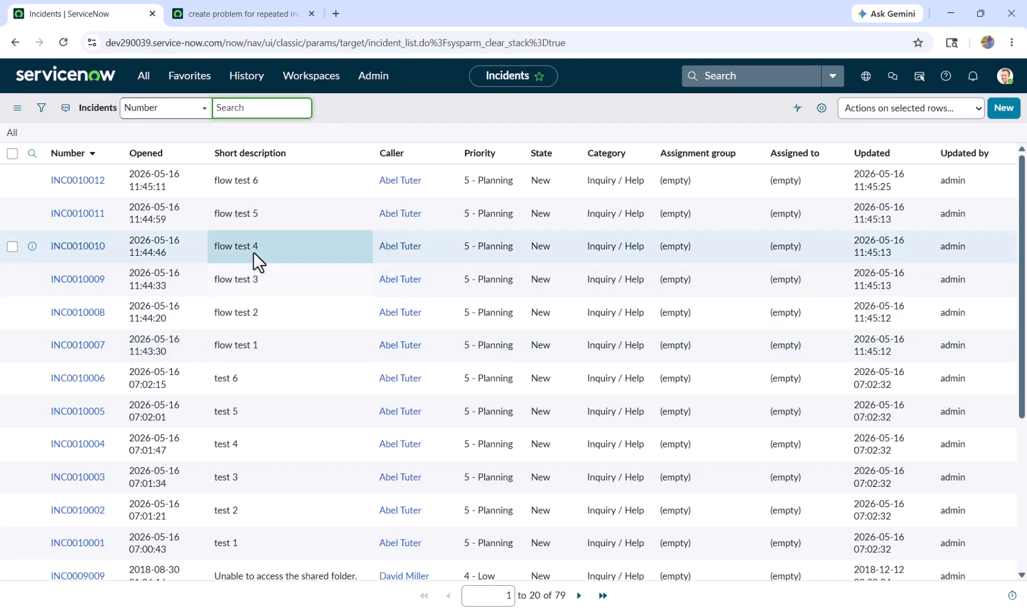
pyautogui.click(78, 180)
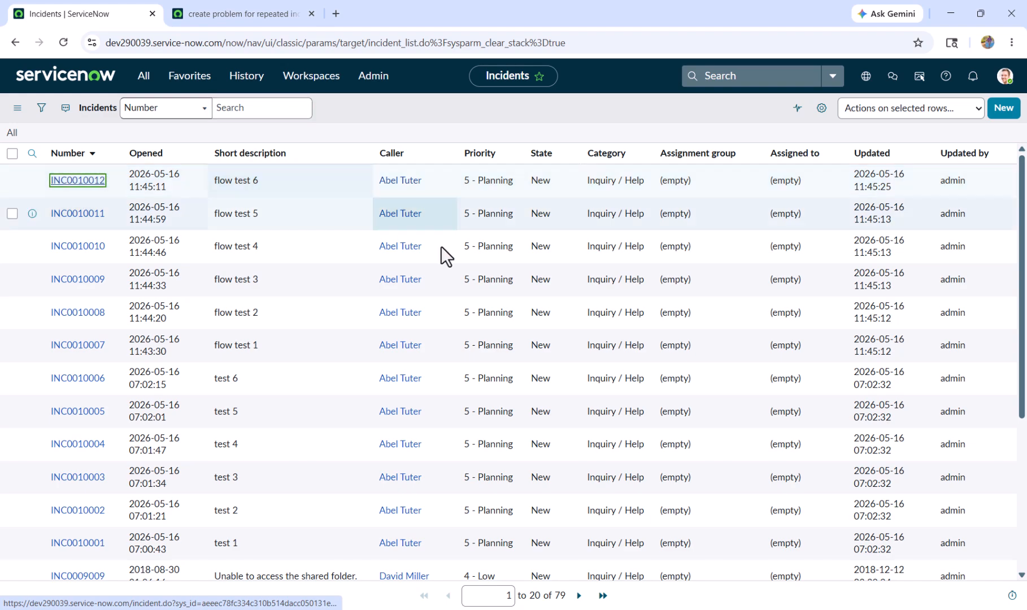
pyautogui.scroll(-2, 485, 400)
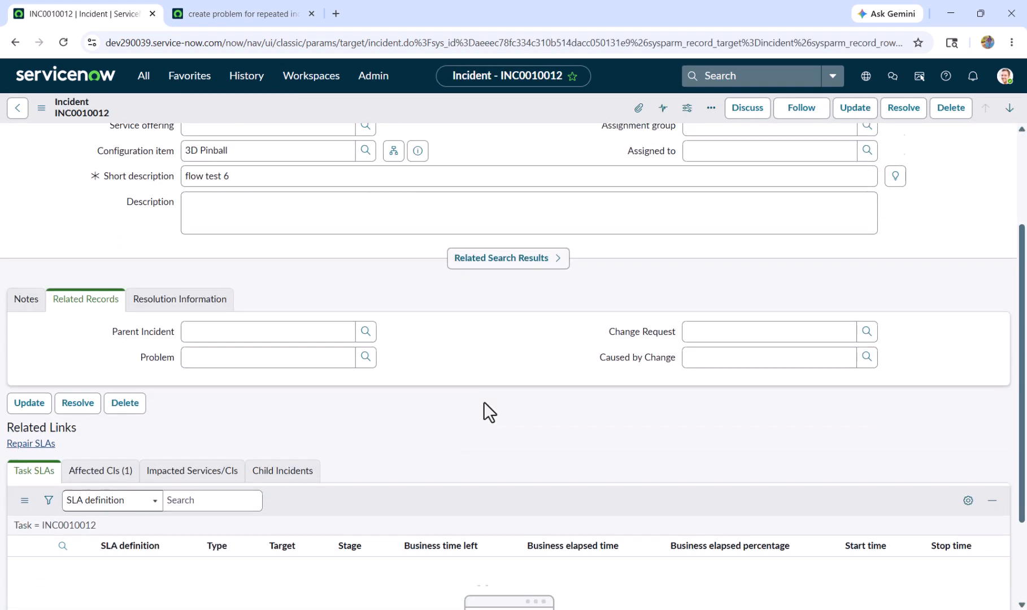
# Step: Run a test of the repeated-incidents flow on the "flow test 6" incident INC0010012 and view the execution details
pyautogui.scroll(3, 484, 402)
pyautogui.click(241, 14)
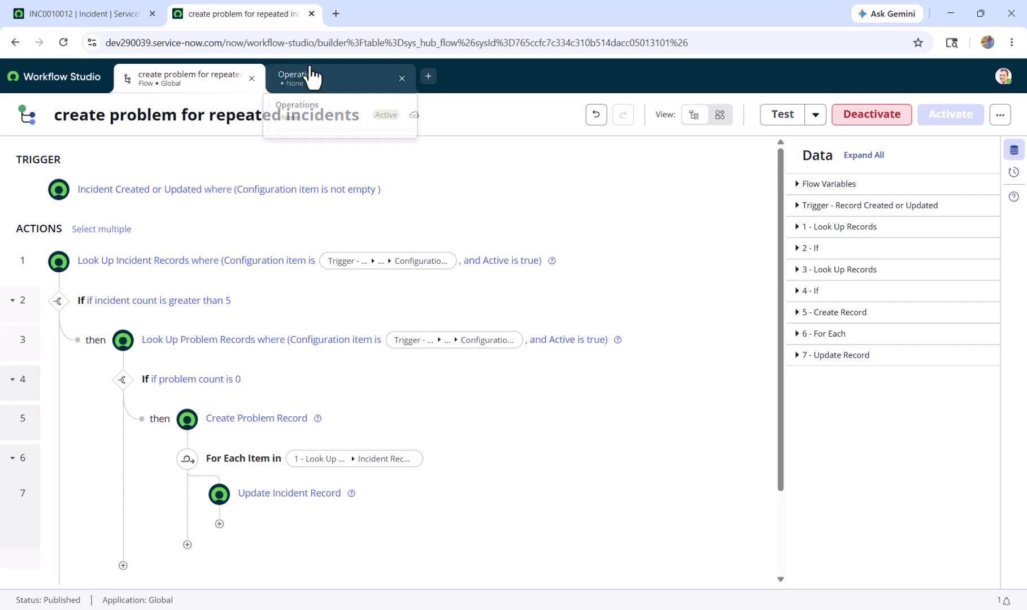
pyautogui.click(80, 12)
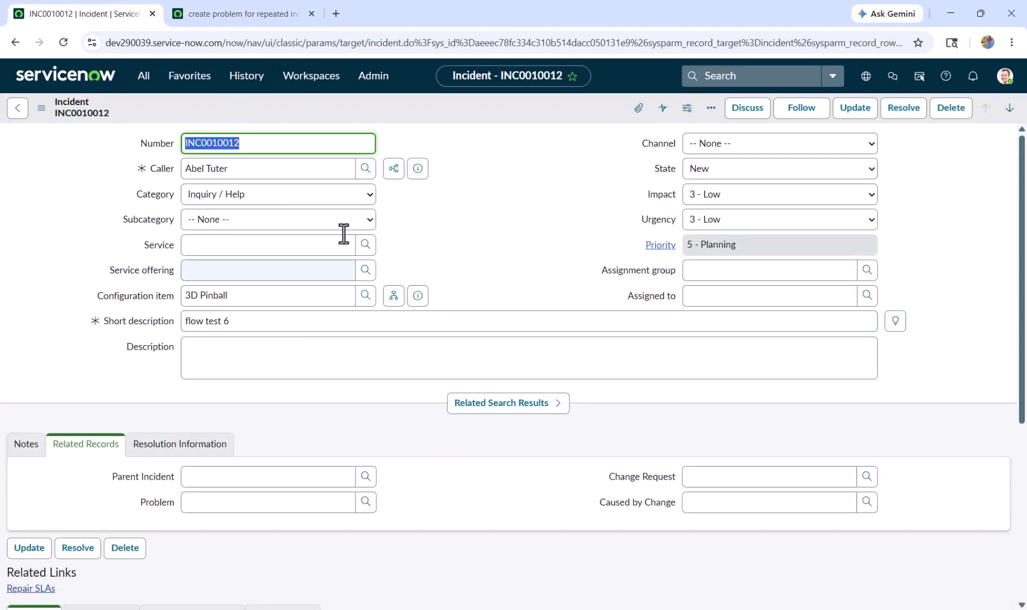
pyautogui.click(291, 2)
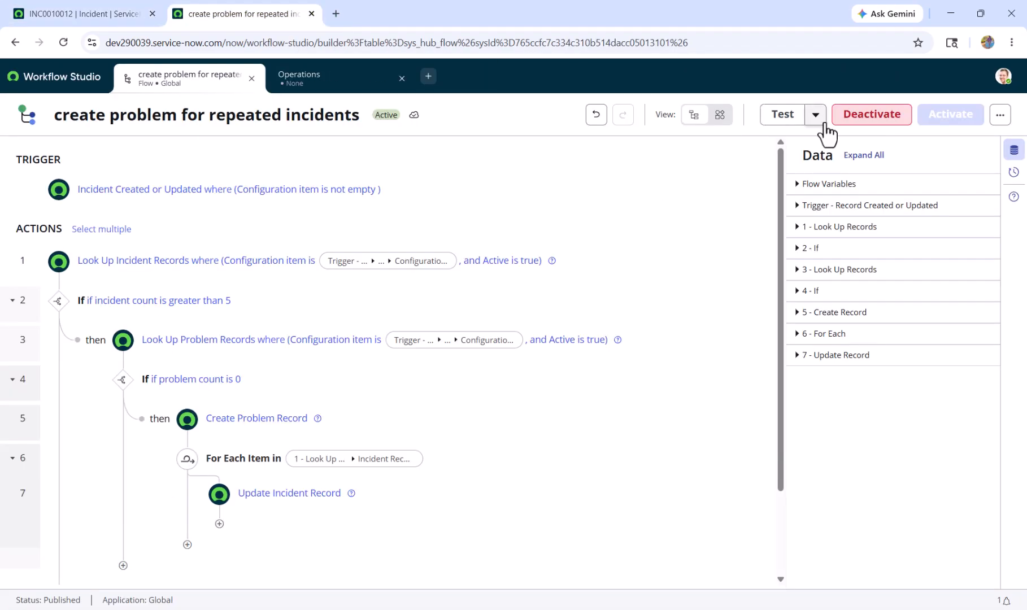
pyautogui.click(788, 116)
pyautogui.click(474, 236)
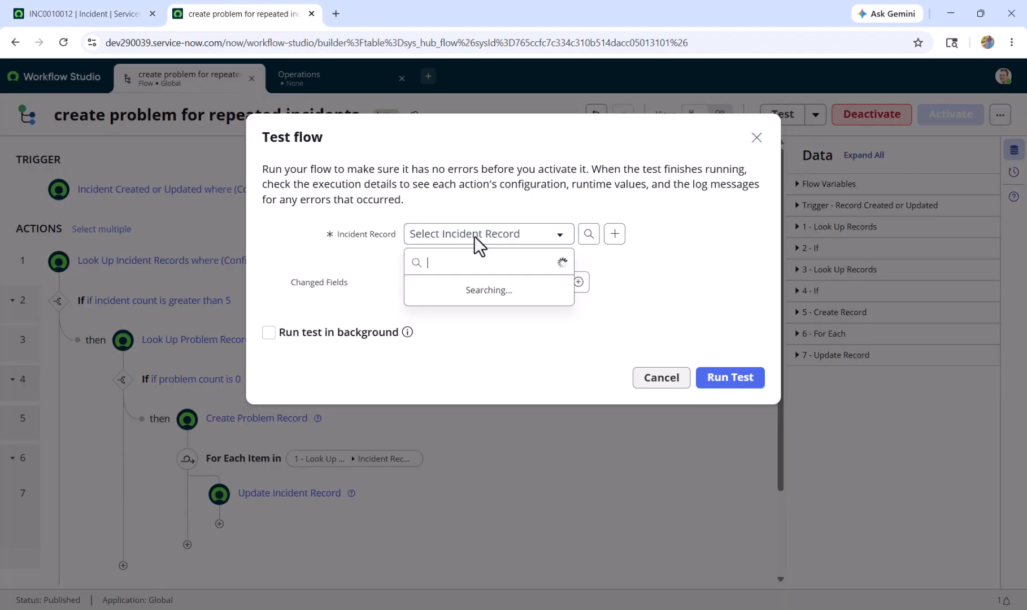
pyautogui.write('INC0010012')
pyautogui.click(488, 289)
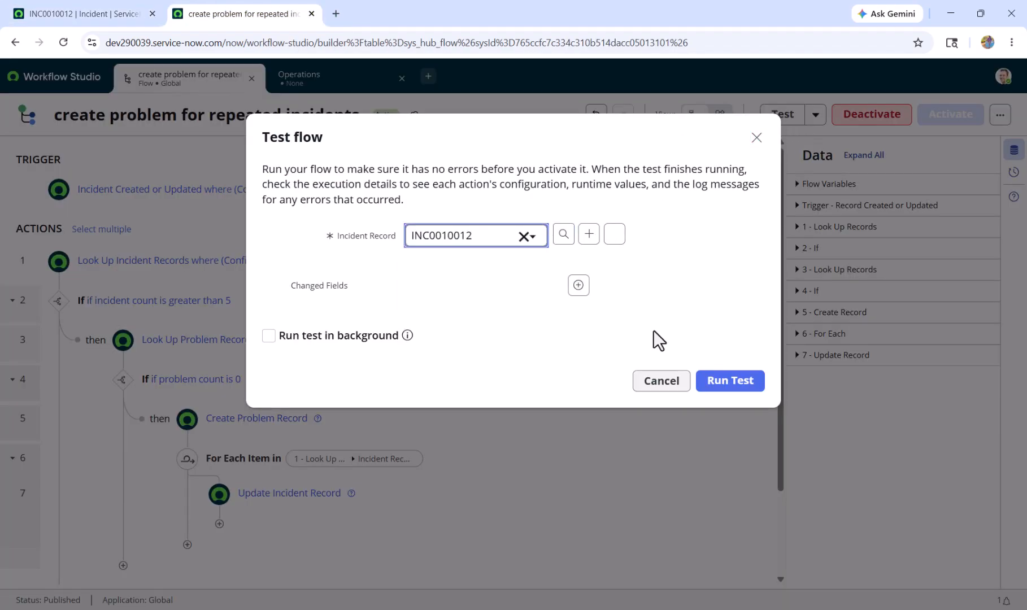
pyautogui.click(735, 382)
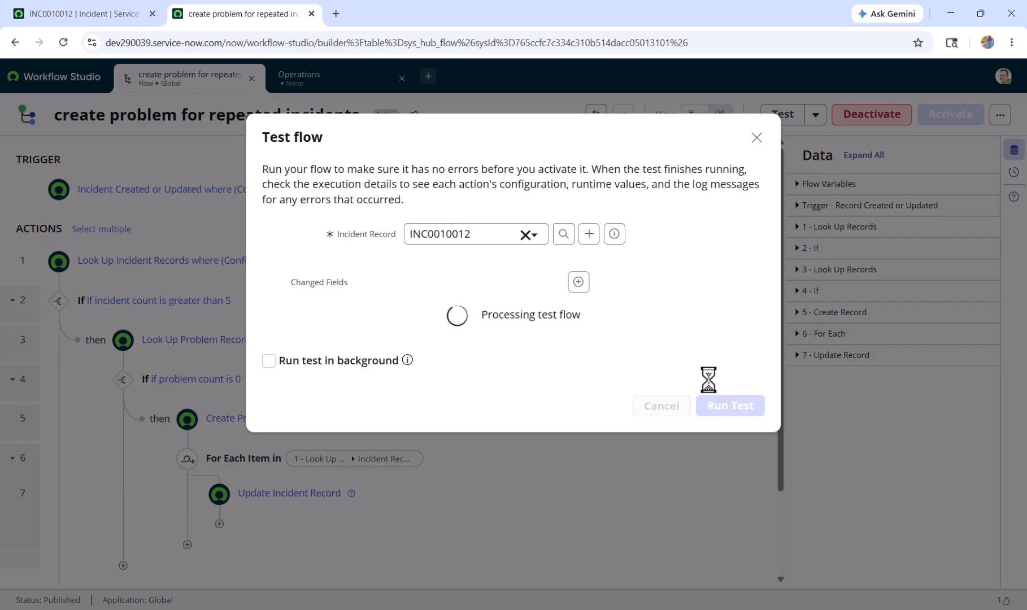
pyautogui.click(556, 315)
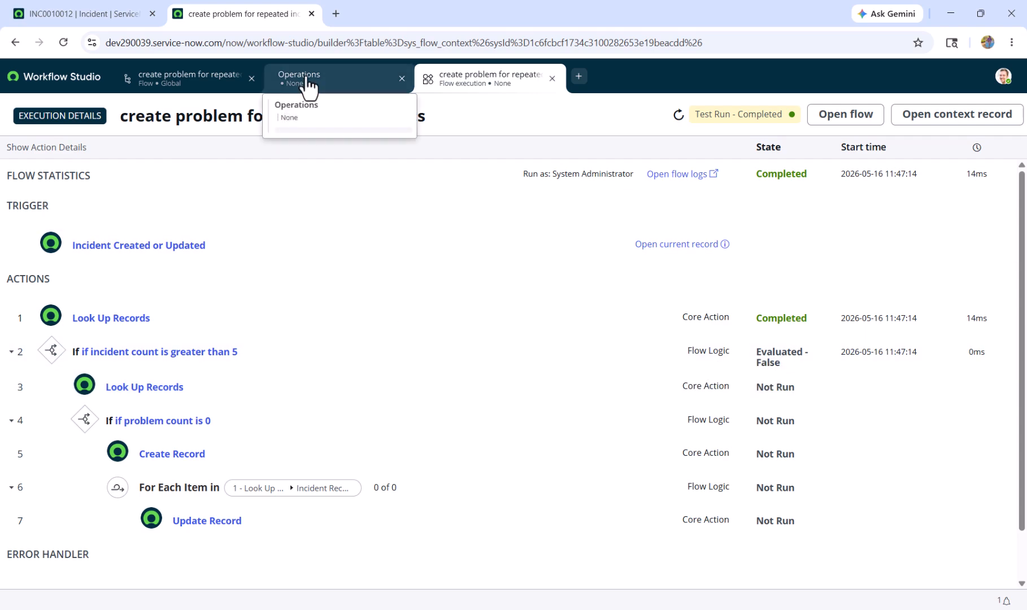
# Step: Change the operator of the flow's incident count condition to greater than, keeping the value 5, and activate the flow again
pyautogui.click(204, 78)
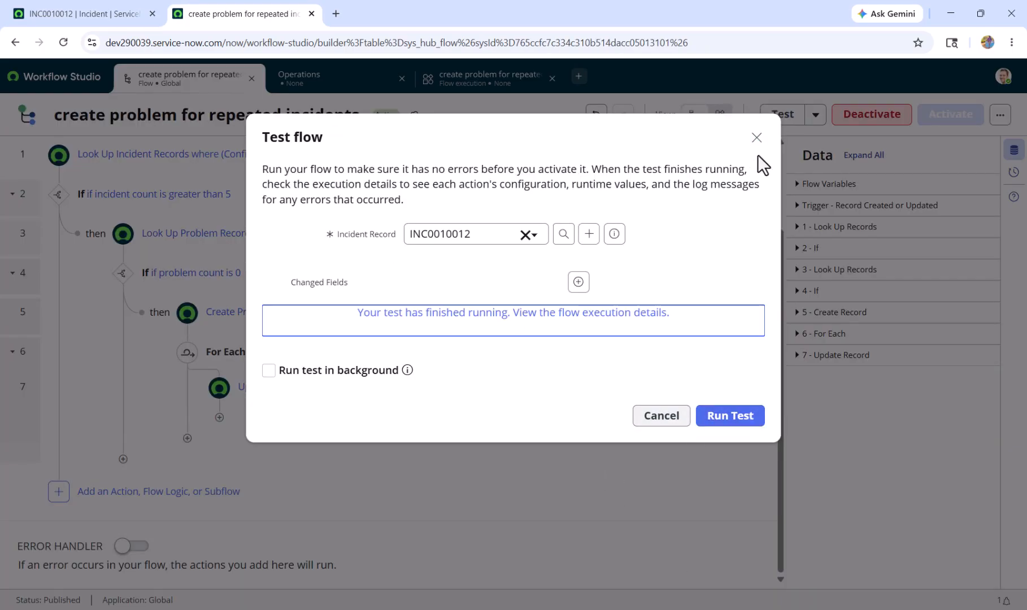
pyautogui.click(756, 138)
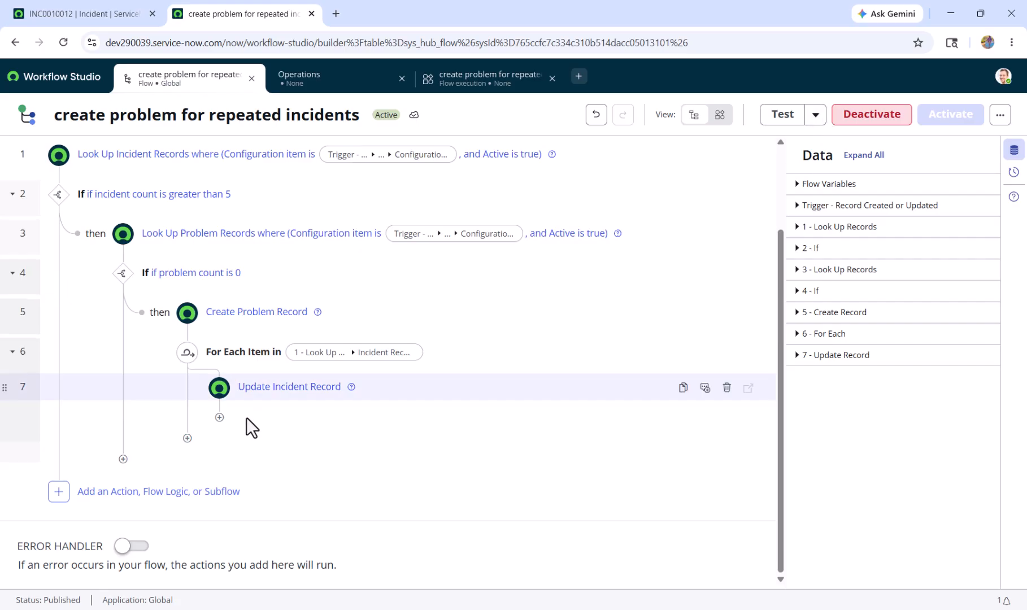
pyautogui.scroll(2, 246, 418)
pyautogui.click(278, 315)
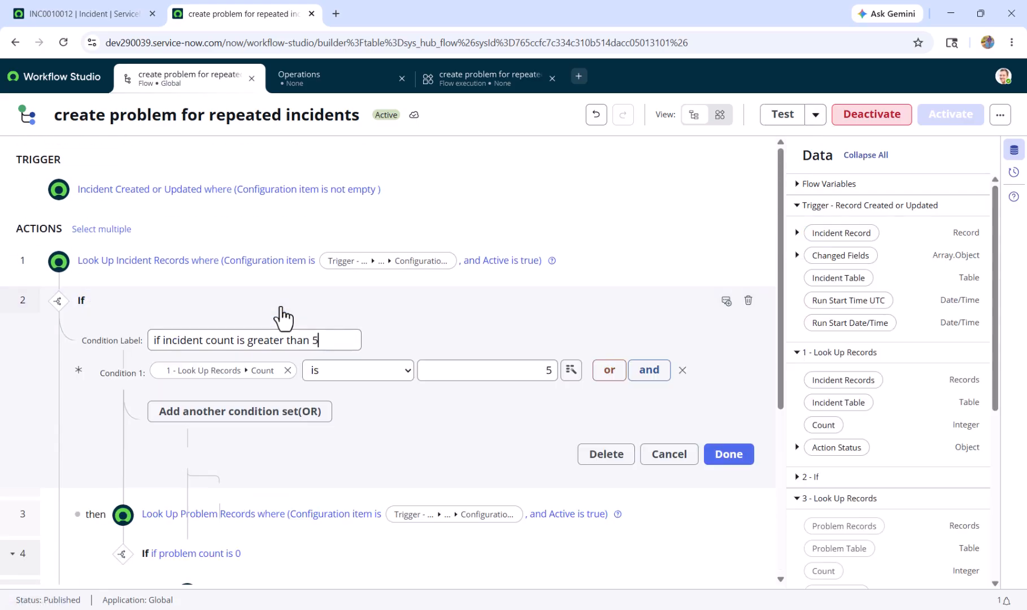
pyautogui.click(372, 377)
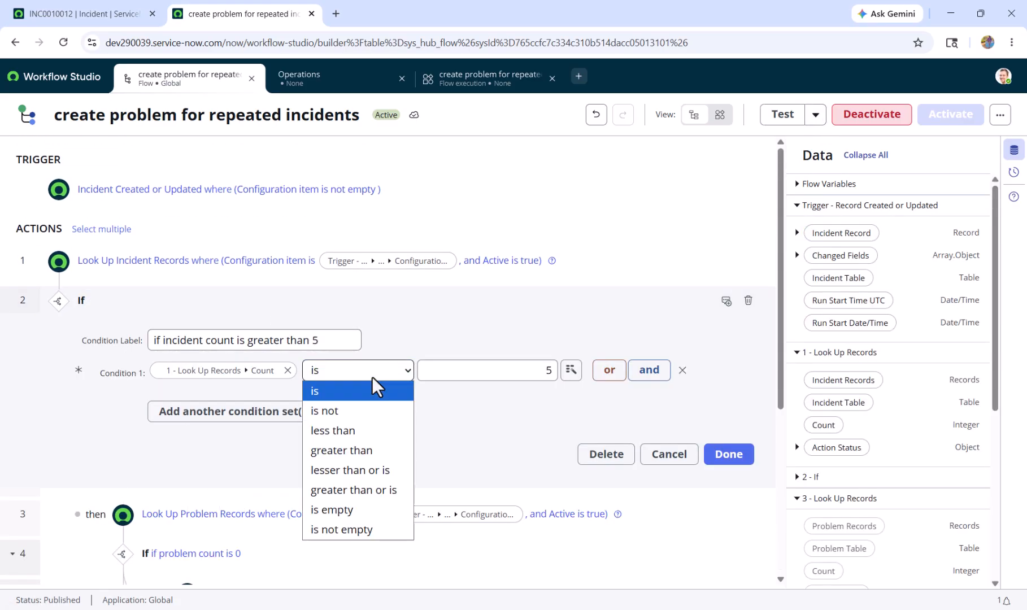
pyautogui.click(360, 455)
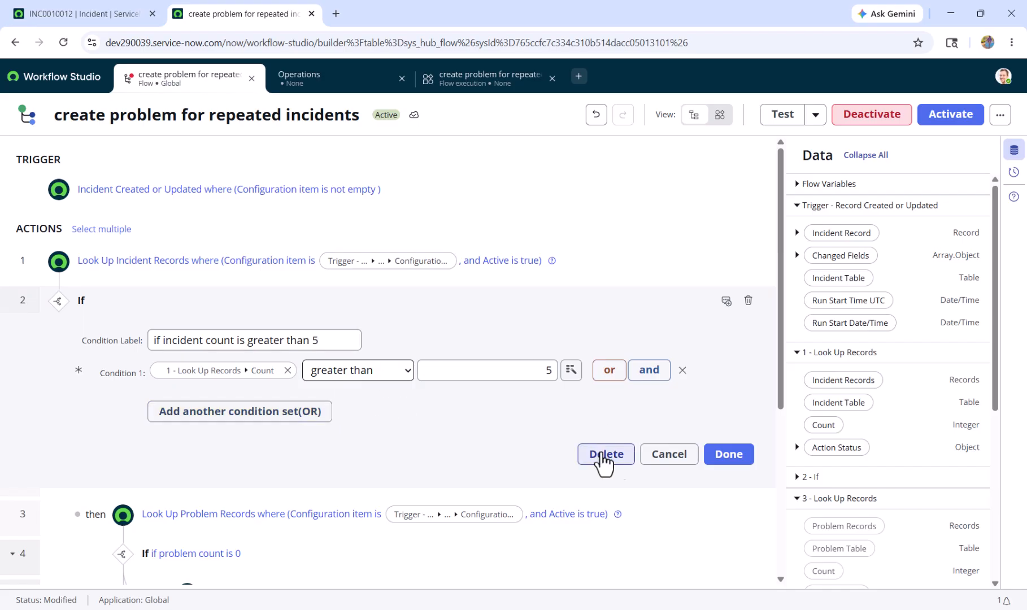
pyautogui.click(729, 454)
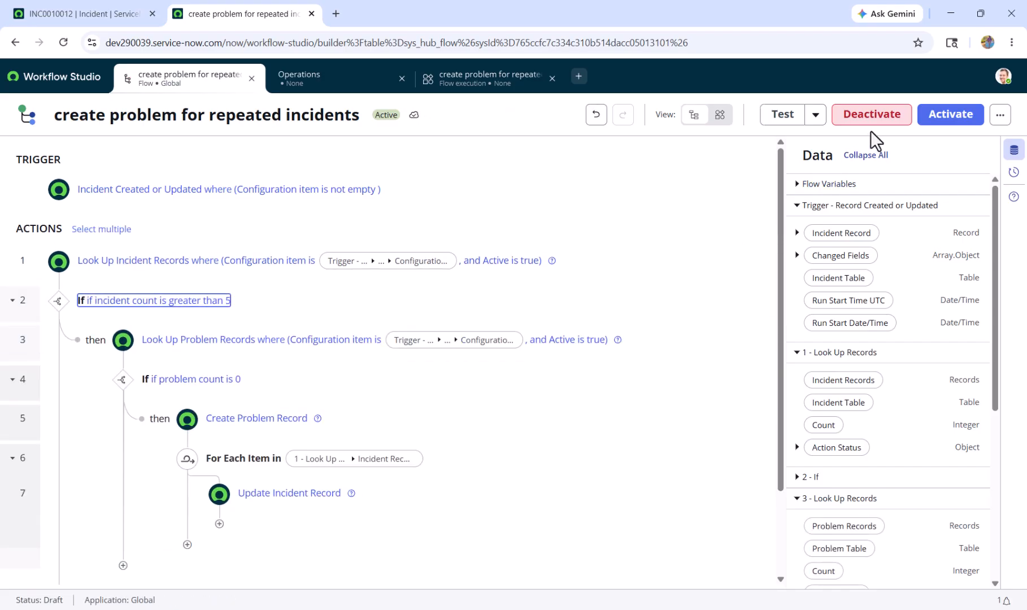
pyautogui.click(935, 119)
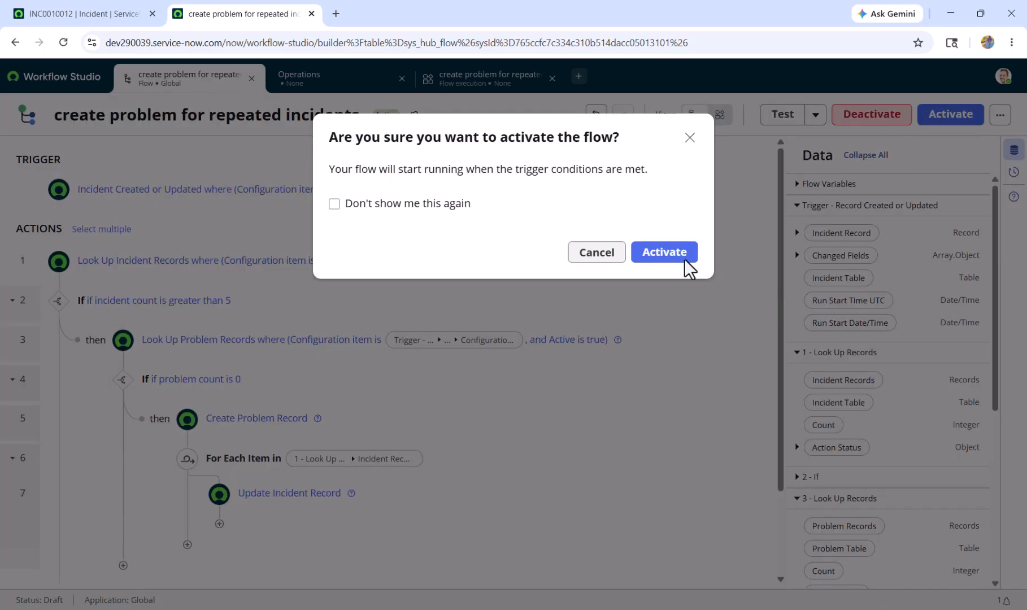
pyautogui.click(669, 255)
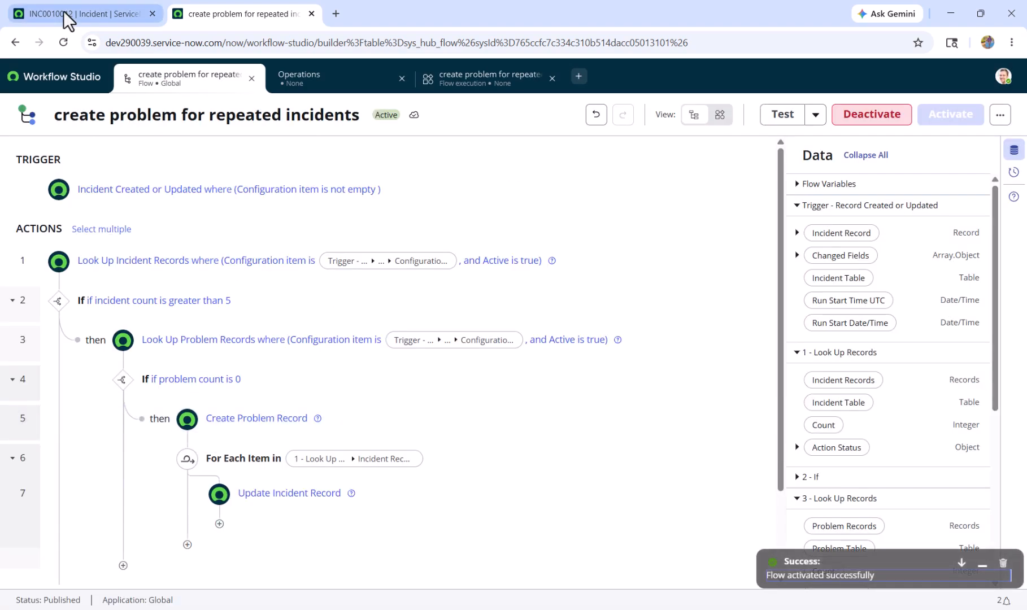
# Step: Reload the "flow test 6" incident and run the reactivated flow's test on INC0010012
pyautogui.click(63, 10)
pyautogui.click(64, 42)
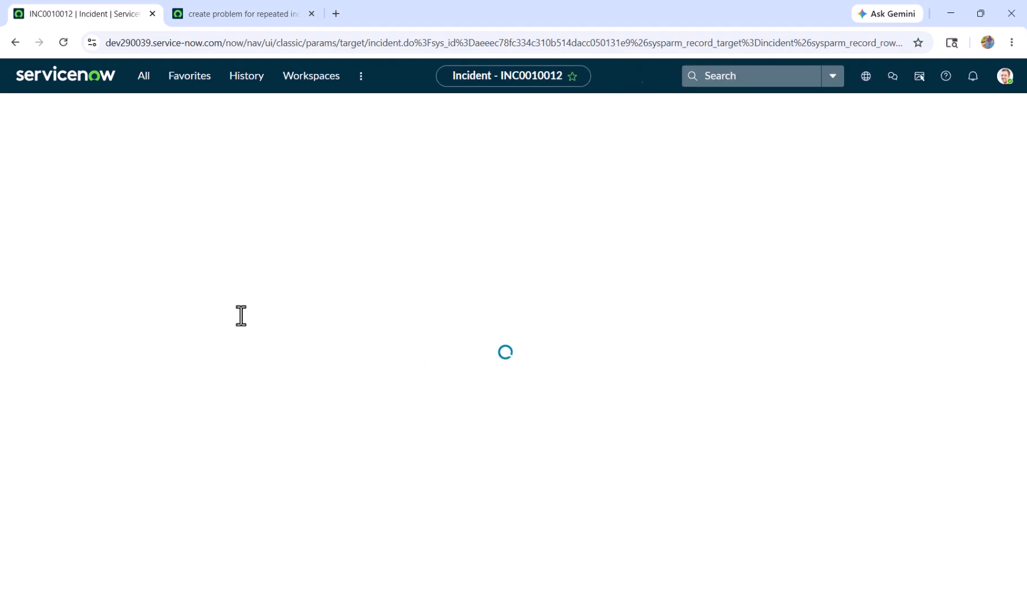
pyautogui.click(251, 142)
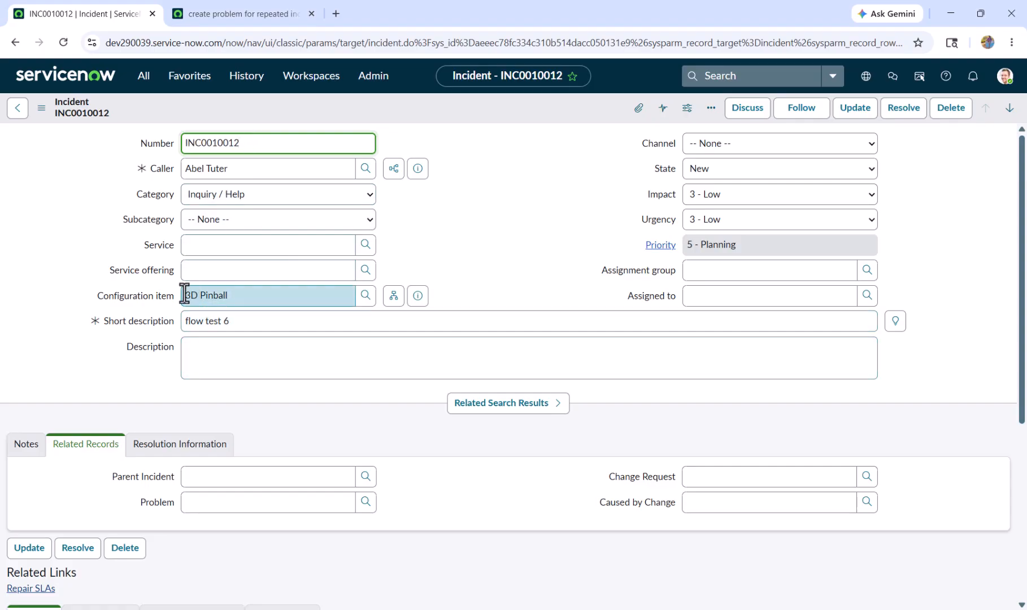
pyautogui.click(274, 10)
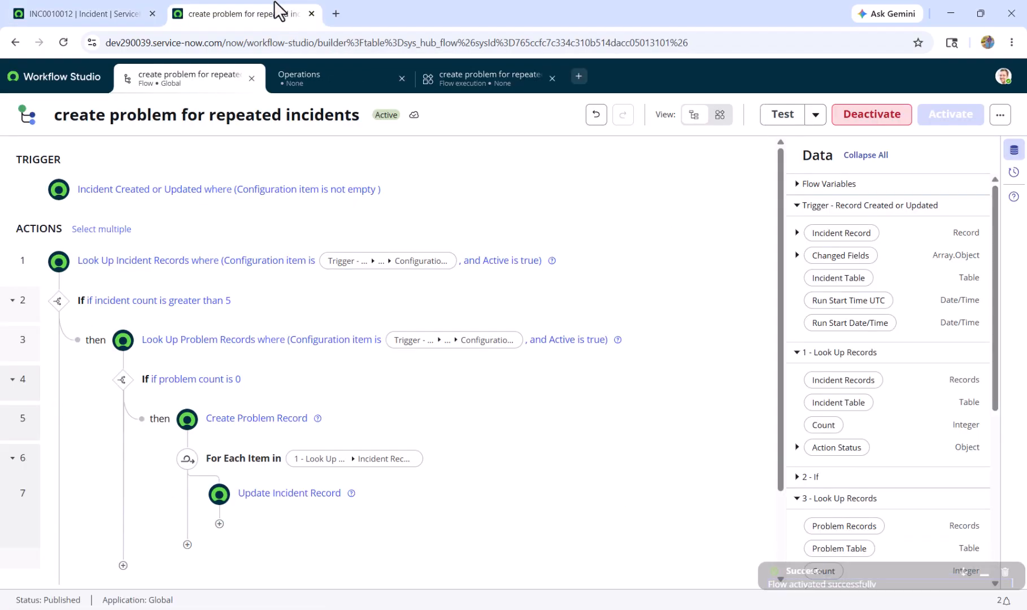
pyautogui.click(783, 120)
pyautogui.click(492, 235)
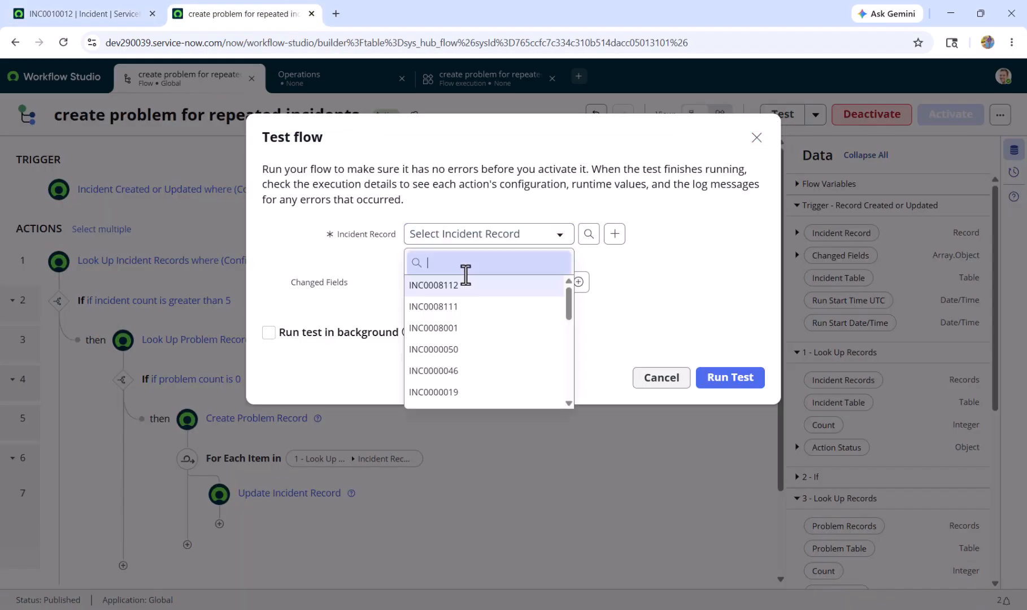
pyautogui.write('INC0010012')
pyautogui.click(517, 293)
pyautogui.click(736, 379)
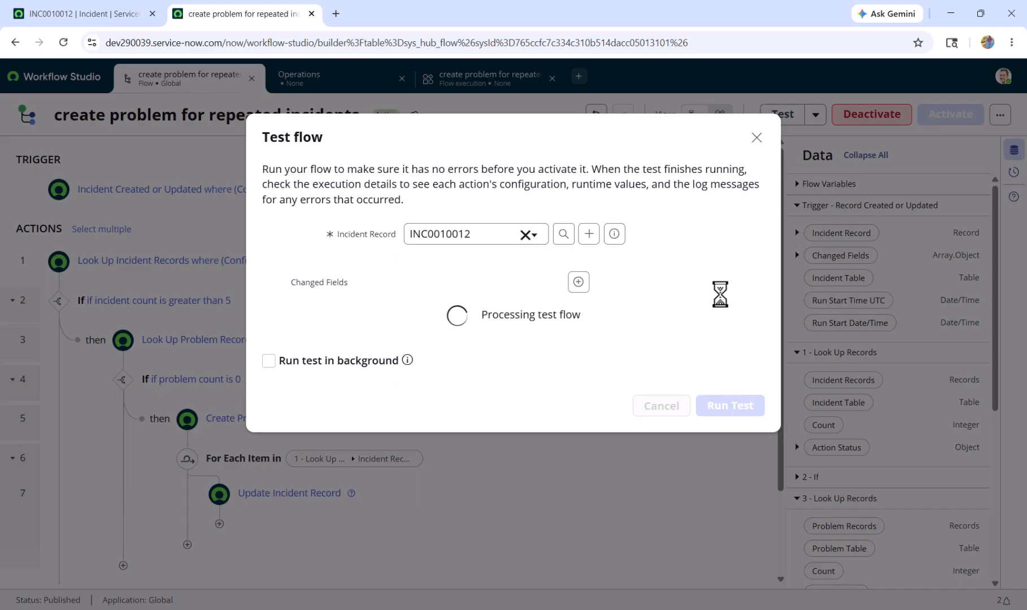
# Step: Open the problem linked in the incident's related records and review its problem statement, description and related incidents
pyautogui.click(49, 2)
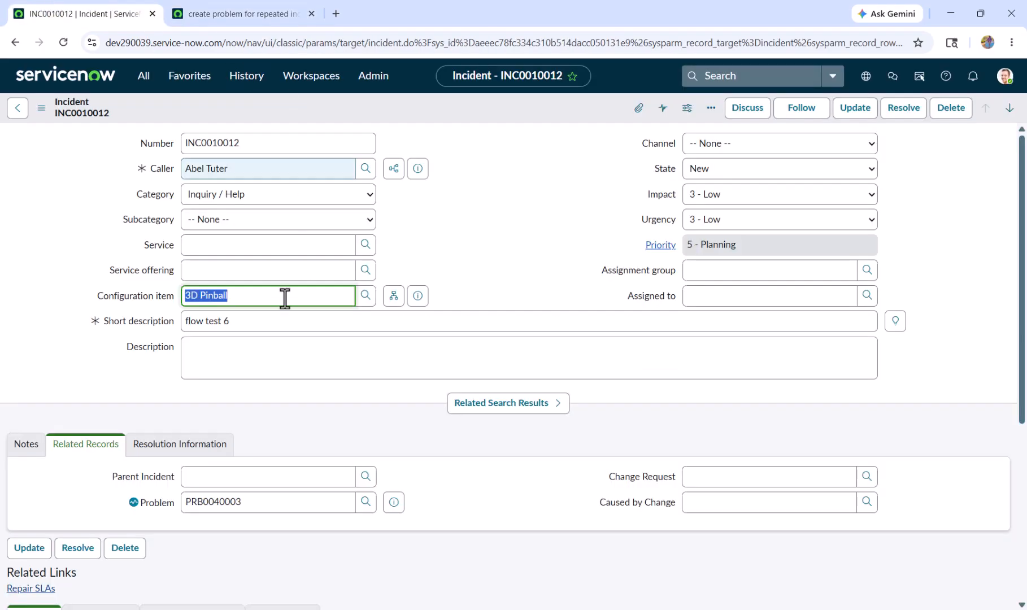
pyautogui.scroll(-2, 426, 462)
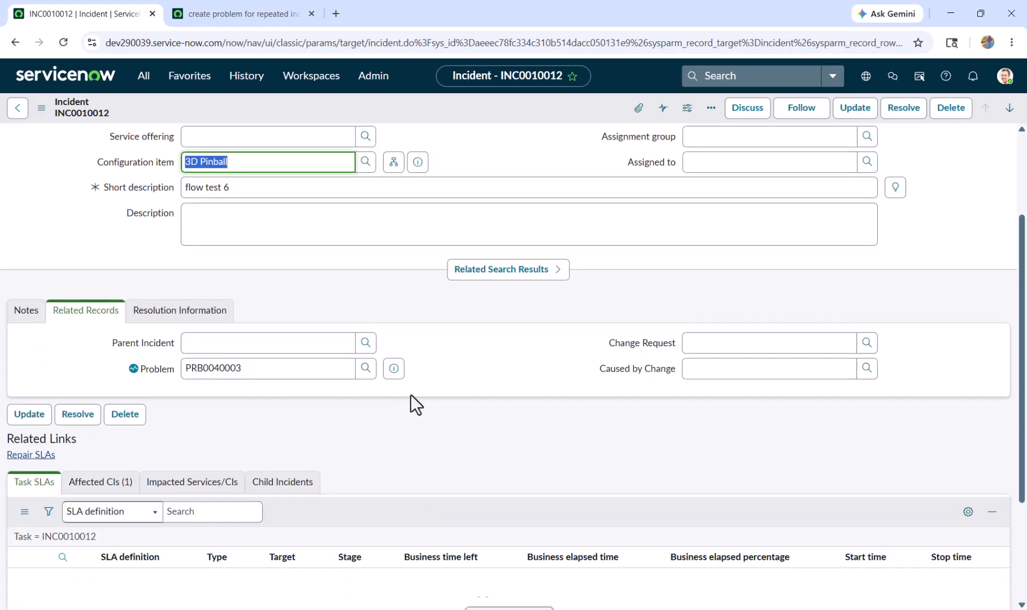
pyautogui.click(394, 369)
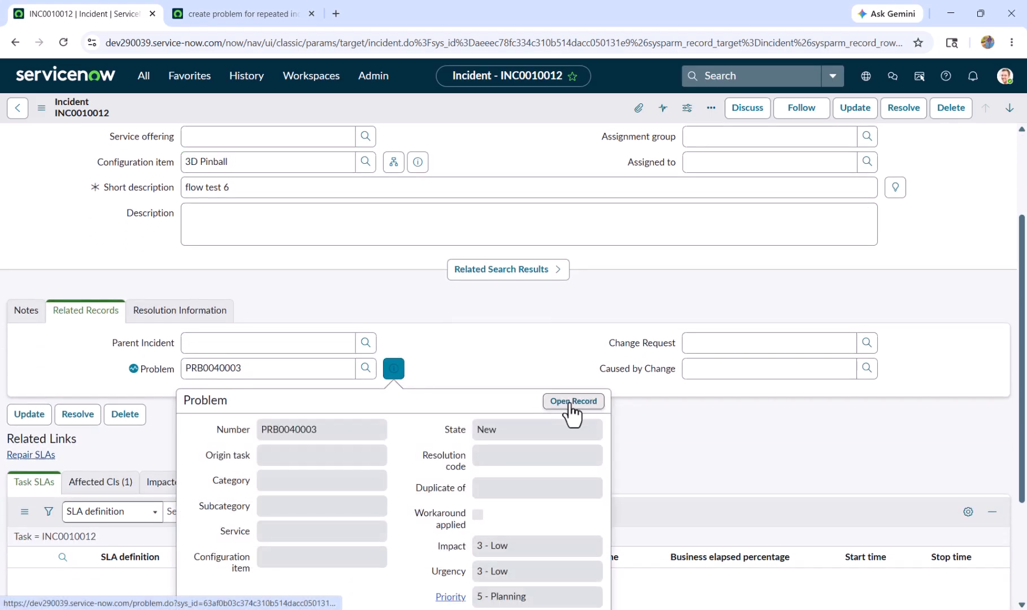
pyautogui.click(569, 405)
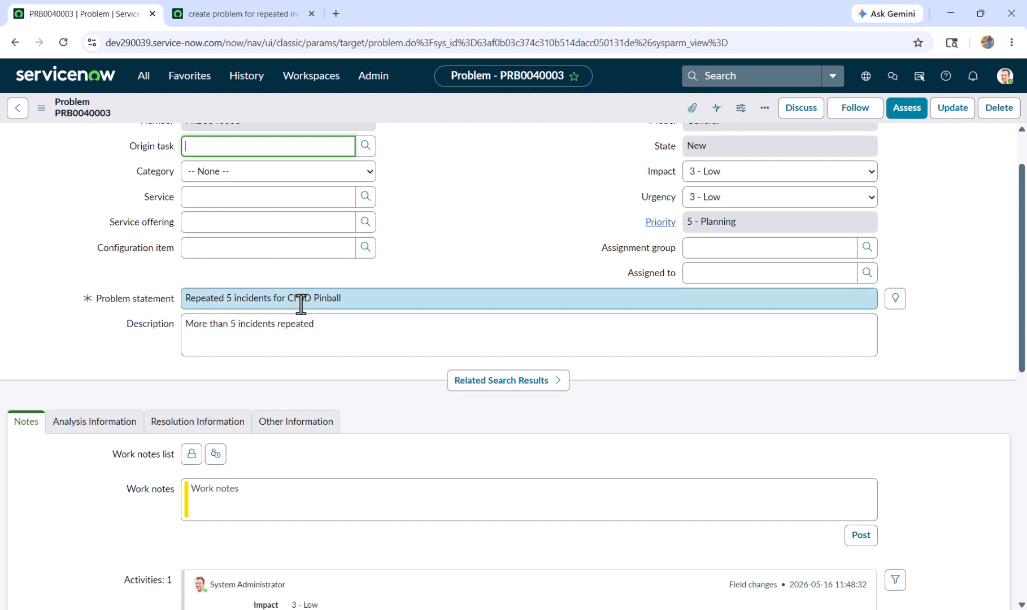
pyautogui.scroll(-5, 354, 331)
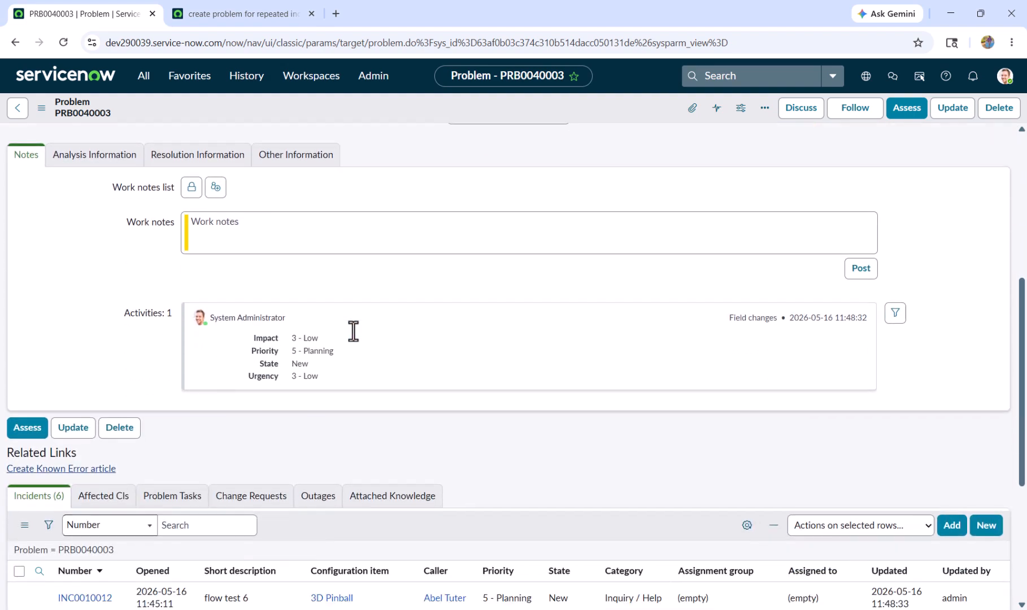
pyautogui.scroll(4, 353, 332)
pyautogui.scroll(-8, 354, 331)
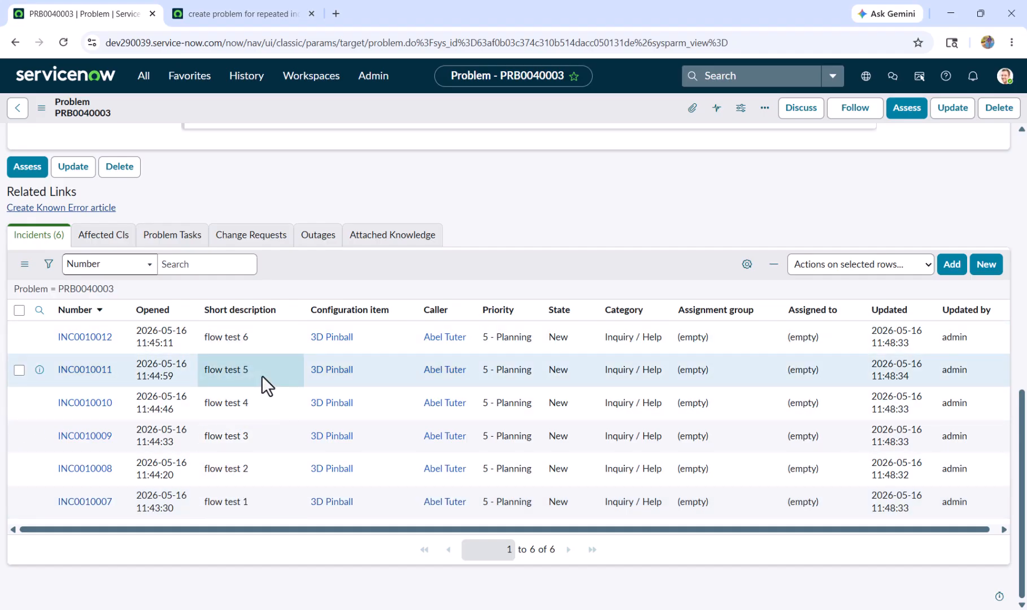
# Step: Close the flow test dialog and review the settings of the trigger, the incident lookup and the incident count condition
pyautogui.click(244, 11)
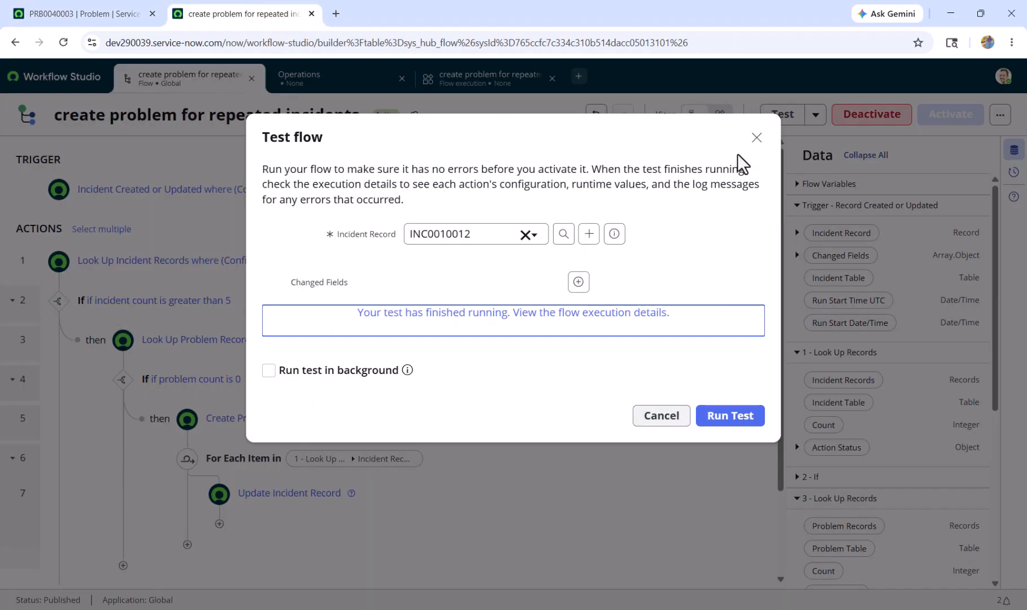
pyautogui.click(756, 138)
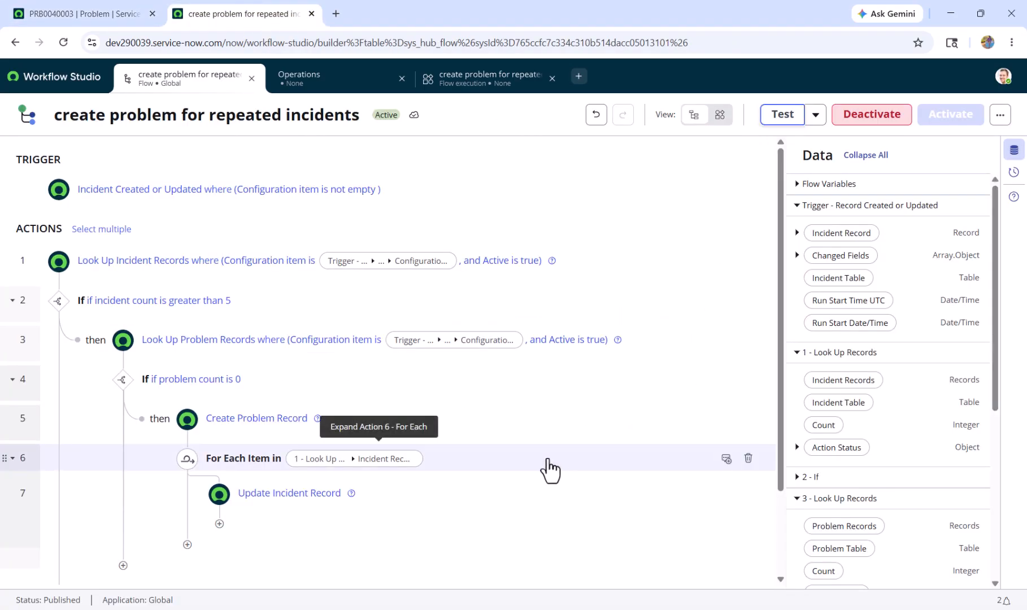
pyautogui.click(462, 202)
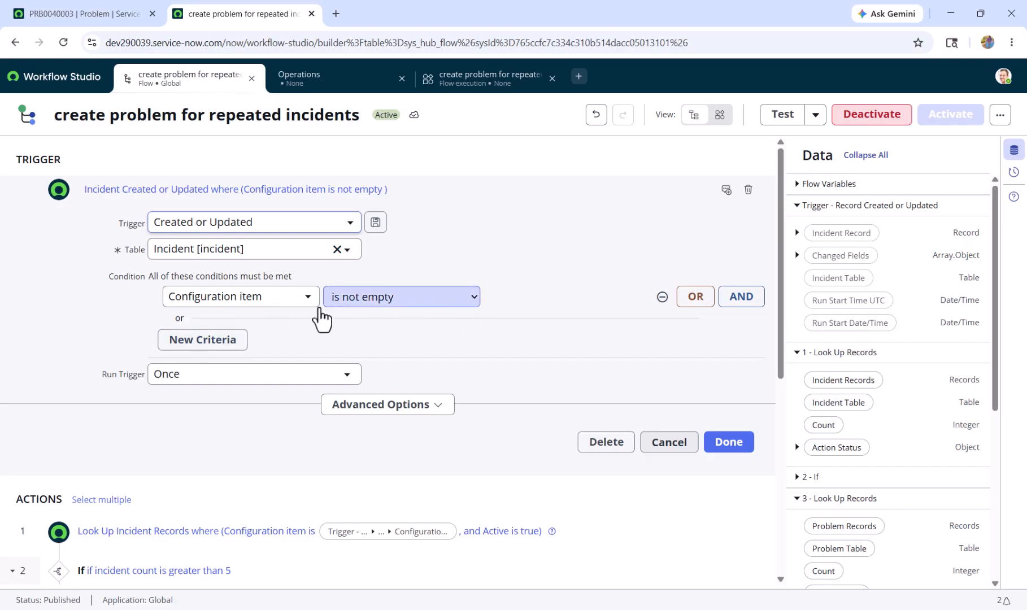
pyautogui.click(737, 446)
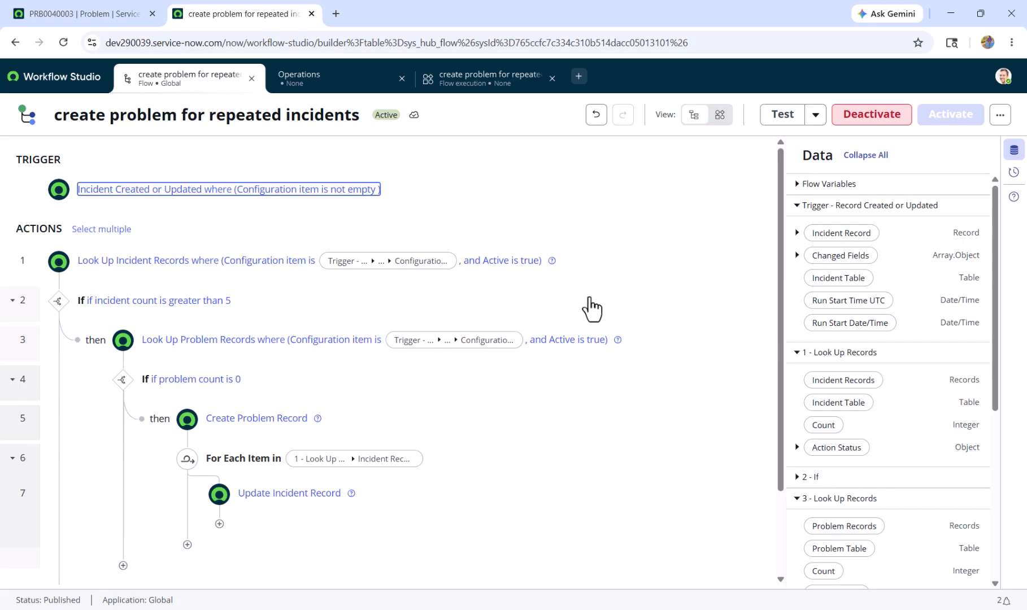
pyautogui.click(612, 267)
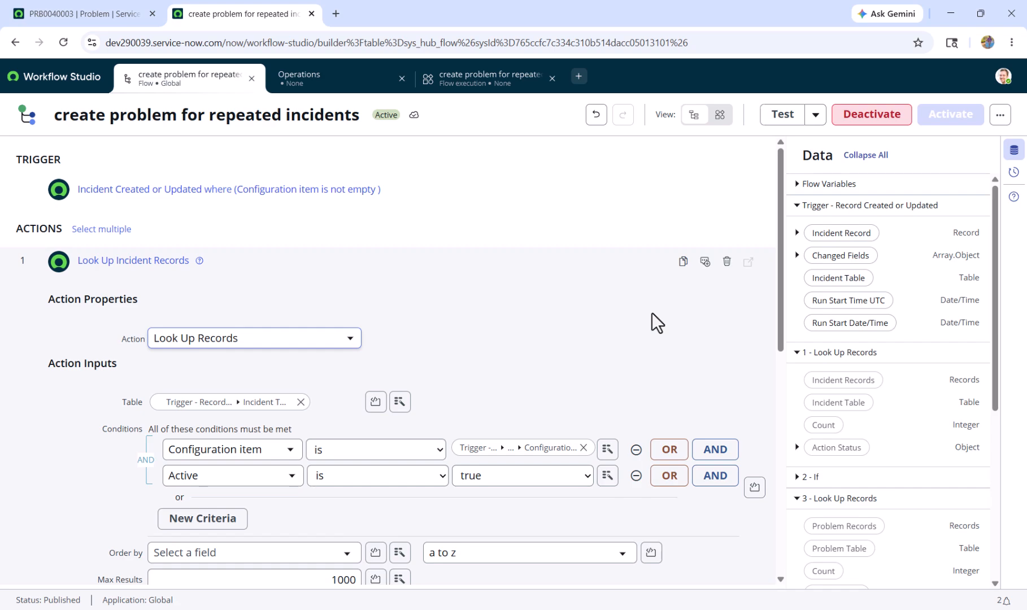
pyautogui.scroll(-1, 651, 322)
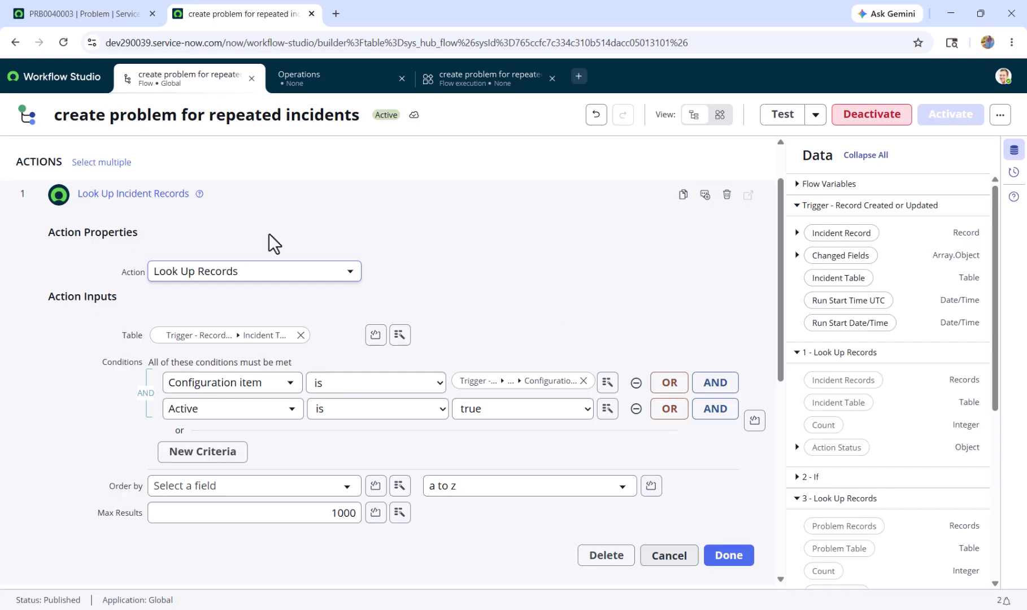
pyautogui.click(730, 558)
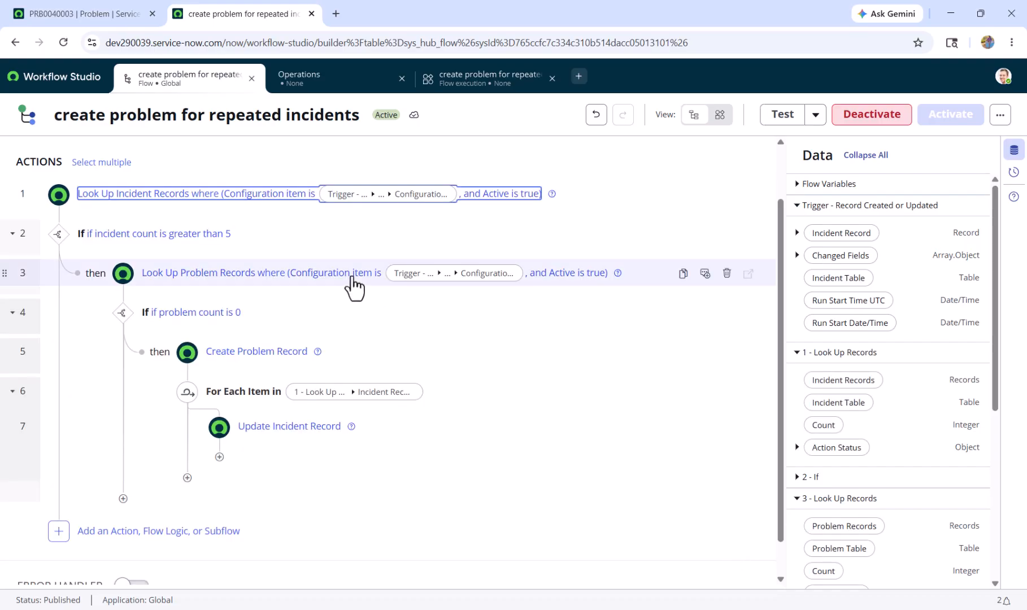
pyautogui.click(305, 237)
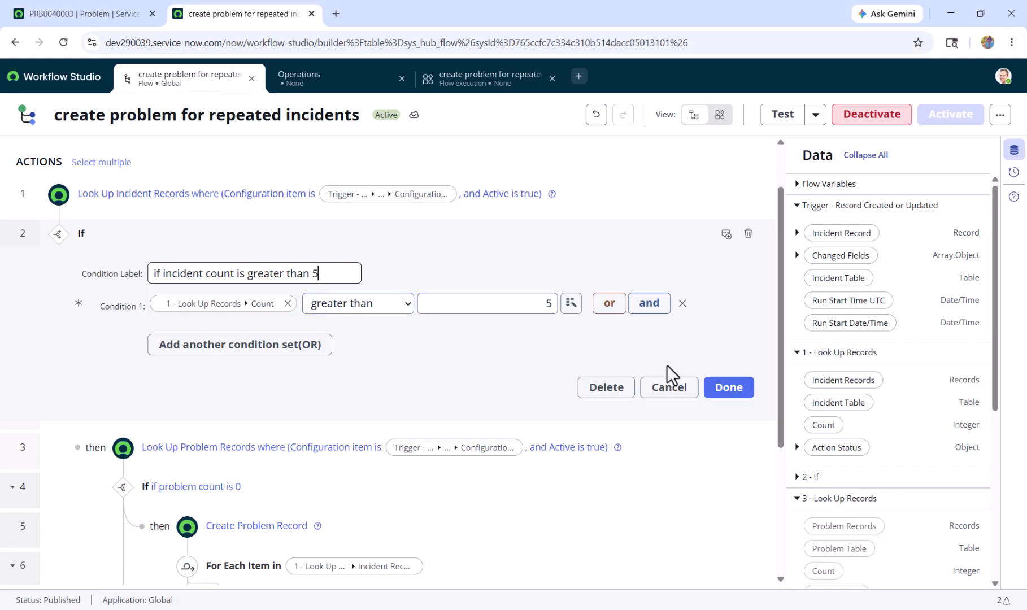
pyautogui.click(729, 388)
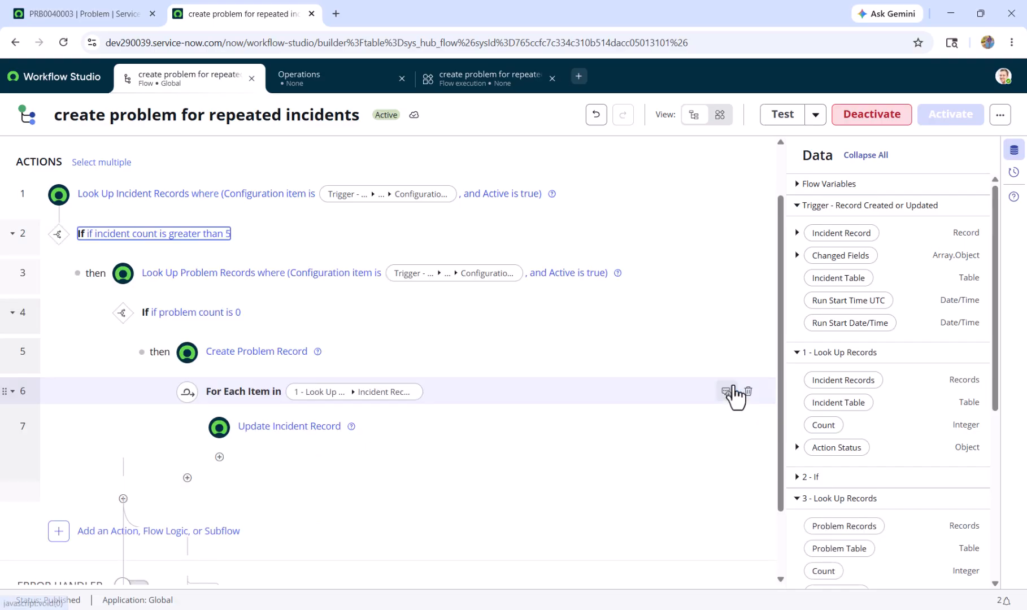
# Step: Review the settings of the problem record lookup and of the problem count condition in the flow
pyautogui.click(642, 280)
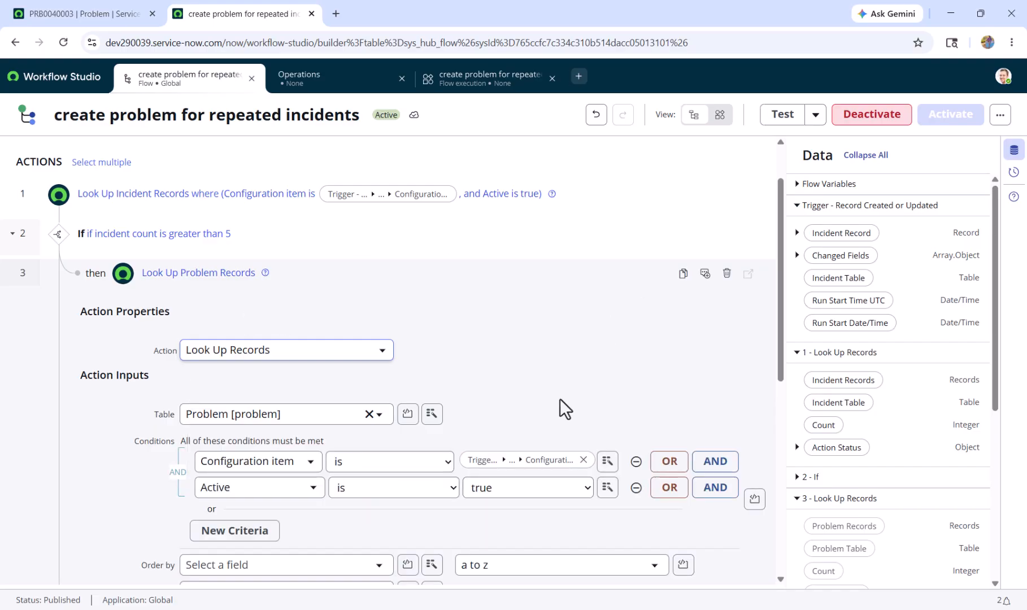
pyautogui.scroll(-3, 560, 397)
pyautogui.scroll(1, 560, 397)
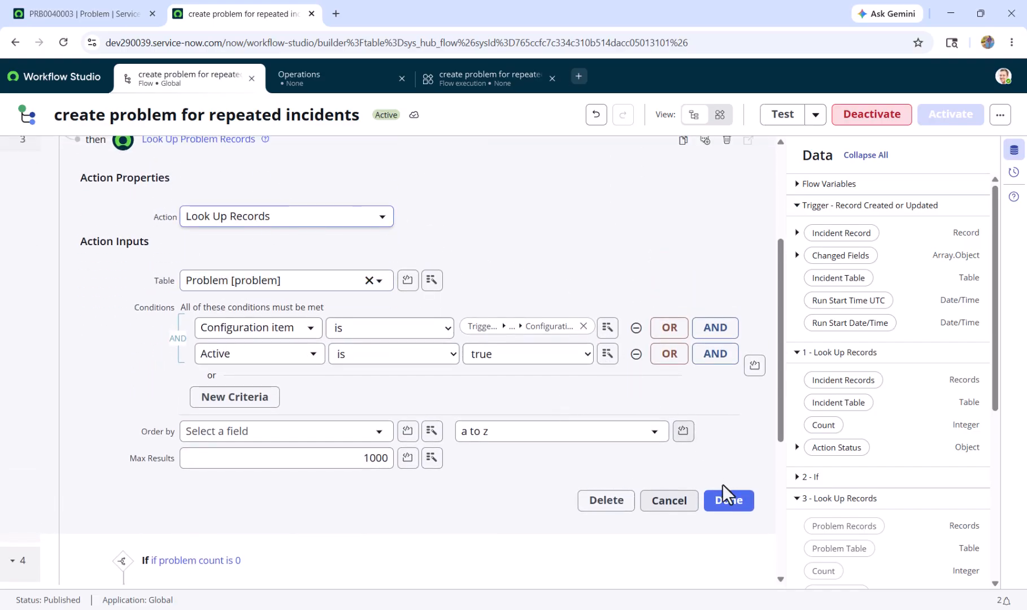
pyautogui.click(734, 503)
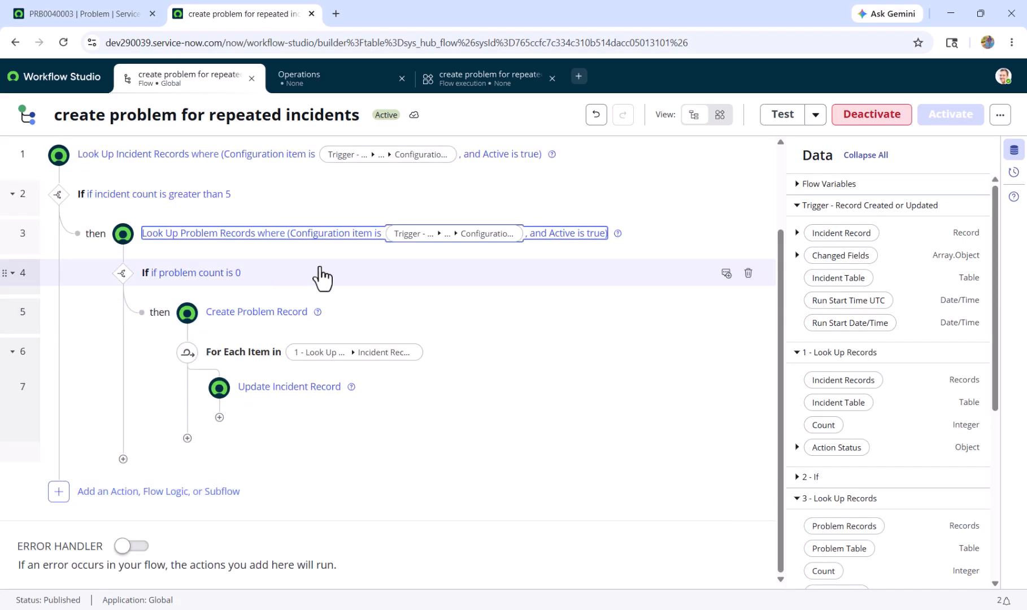
pyautogui.click(265, 285)
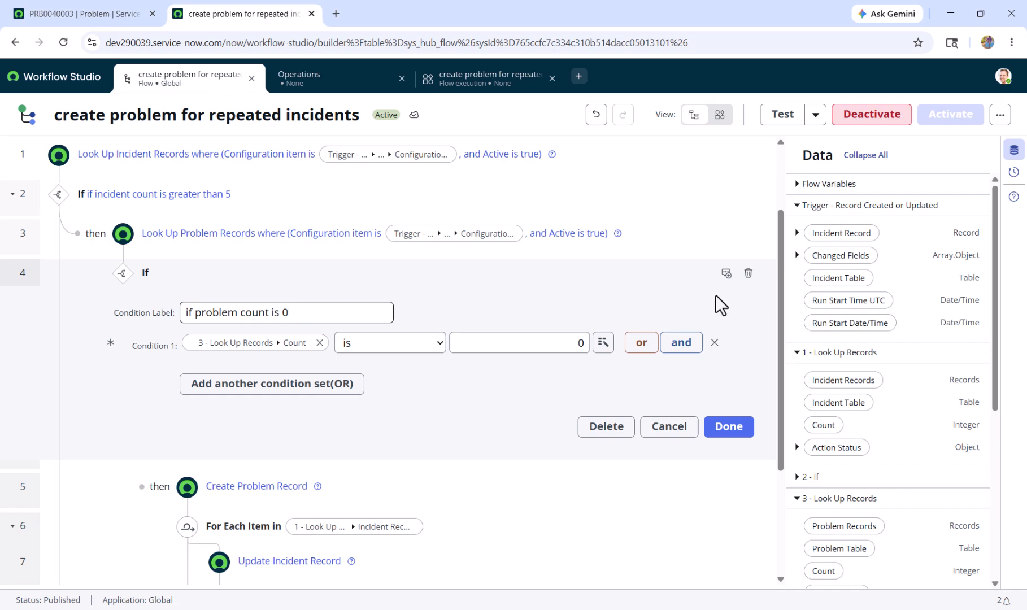
pyautogui.click(740, 431)
# Step: Review the table and field values of the Create Problem Record action
pyautogui.click(390, 319)
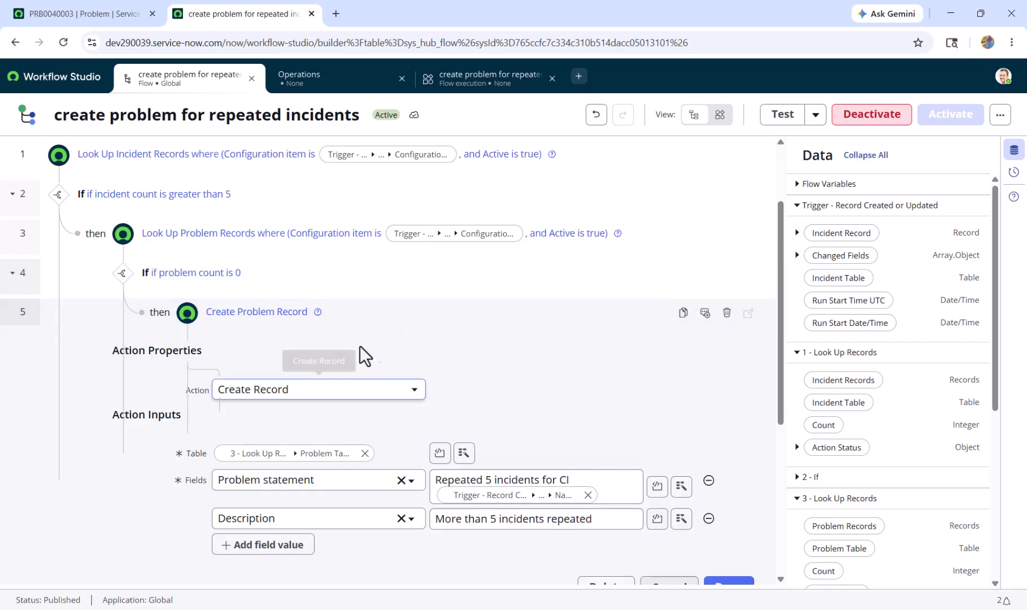
pyautogui.scroll(-3, 522, 403)
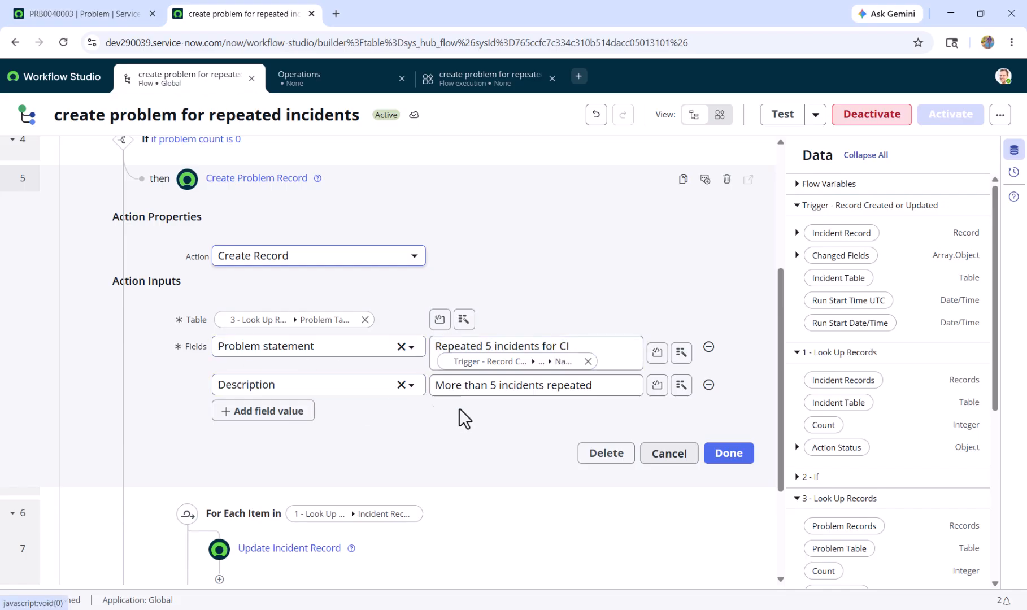
pyautogui.click(732, 452)
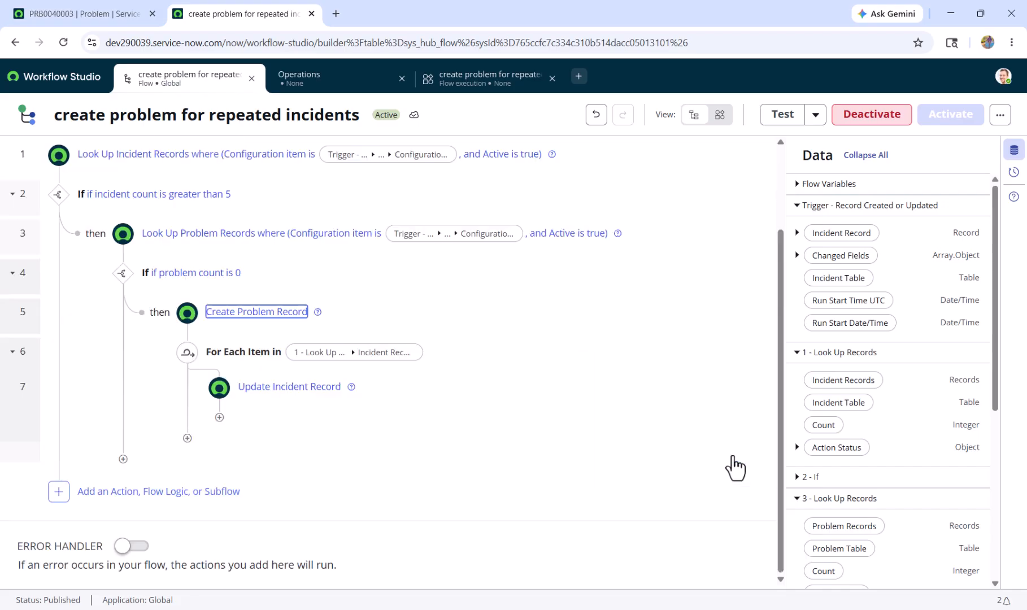
# Step: Review the items of the For Each loop and the inputs of the Update Incident Record action inside it
pyautogui.click(475, 356)
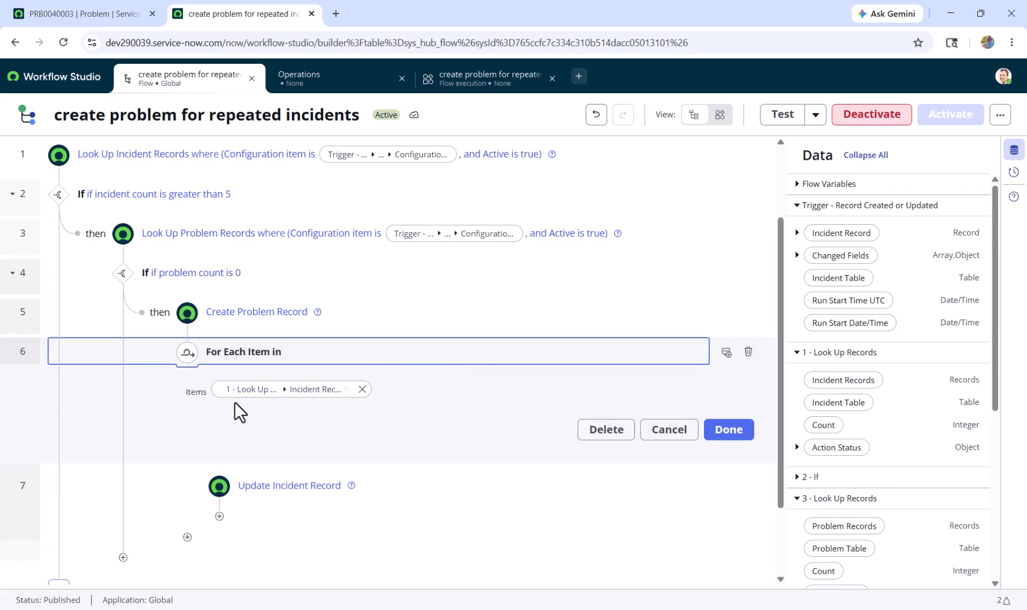
pyautogui.click(730, 432)
pyautogui.click(439, 408)
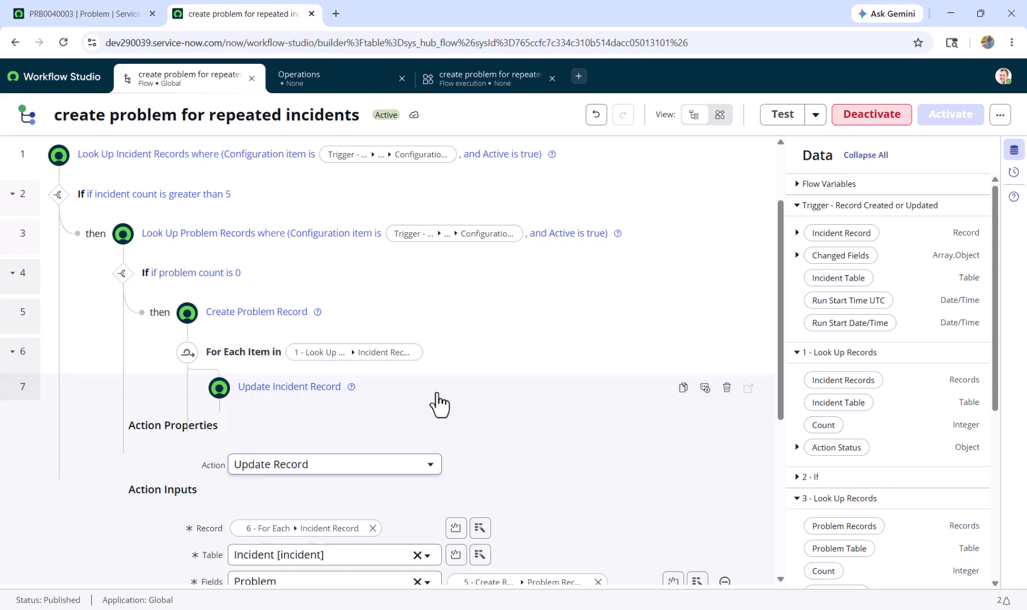
pyautogui.scroll(-3, 505, 456)
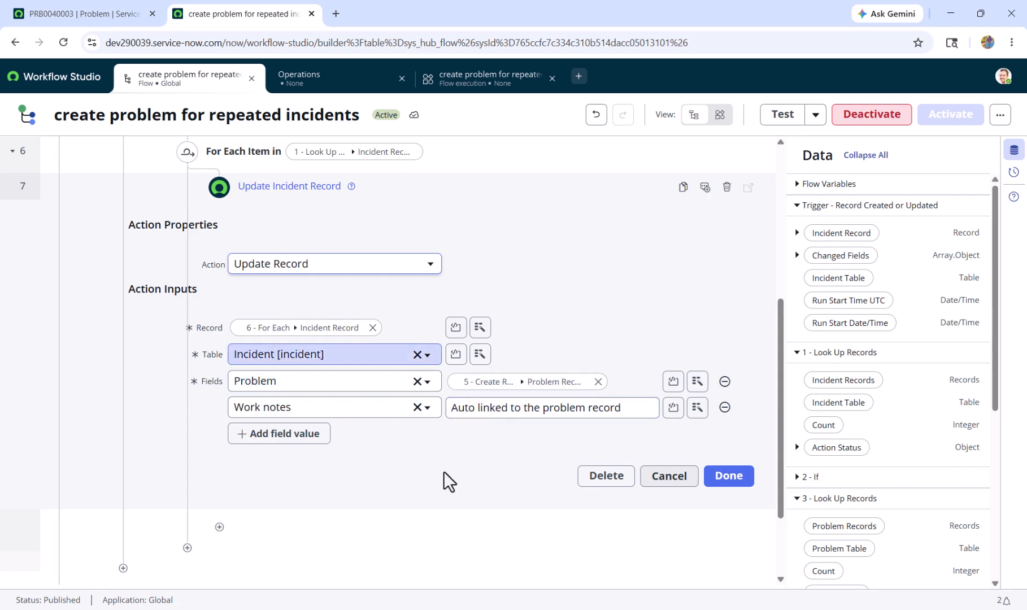
pyautogui.click(729, 478)
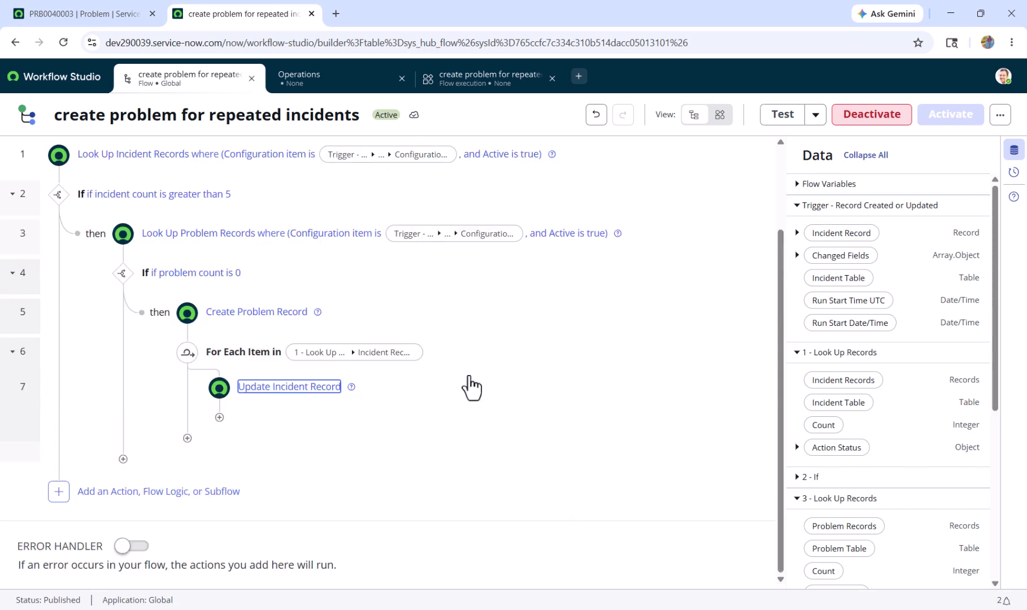